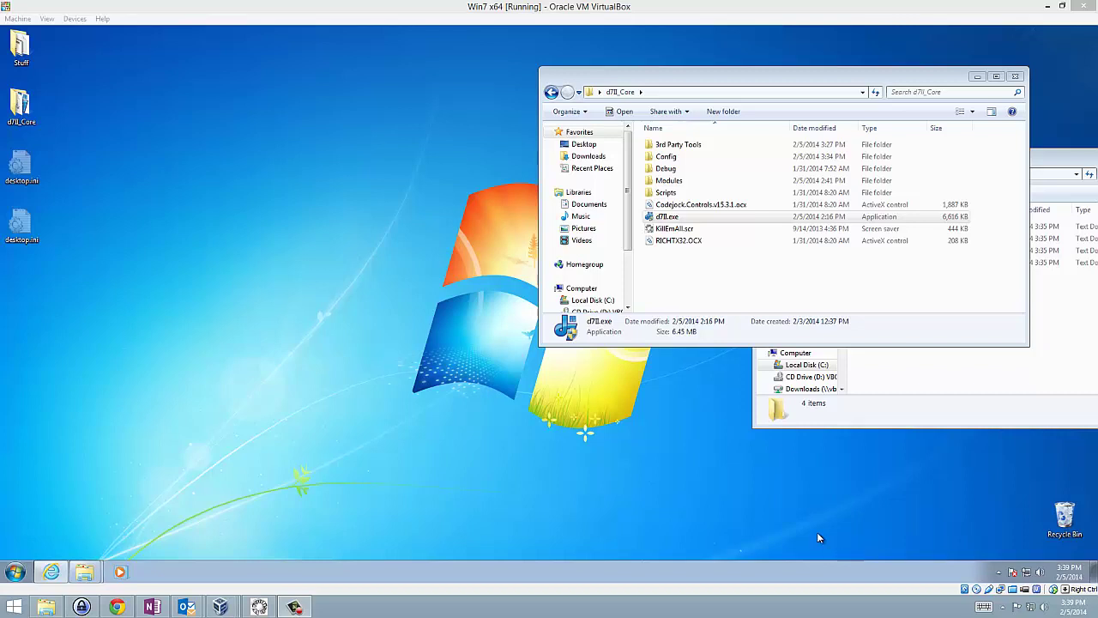
- Launch d7II.exe, allow it to make changes, and show the custom apps configuration
double_click(691, 217)
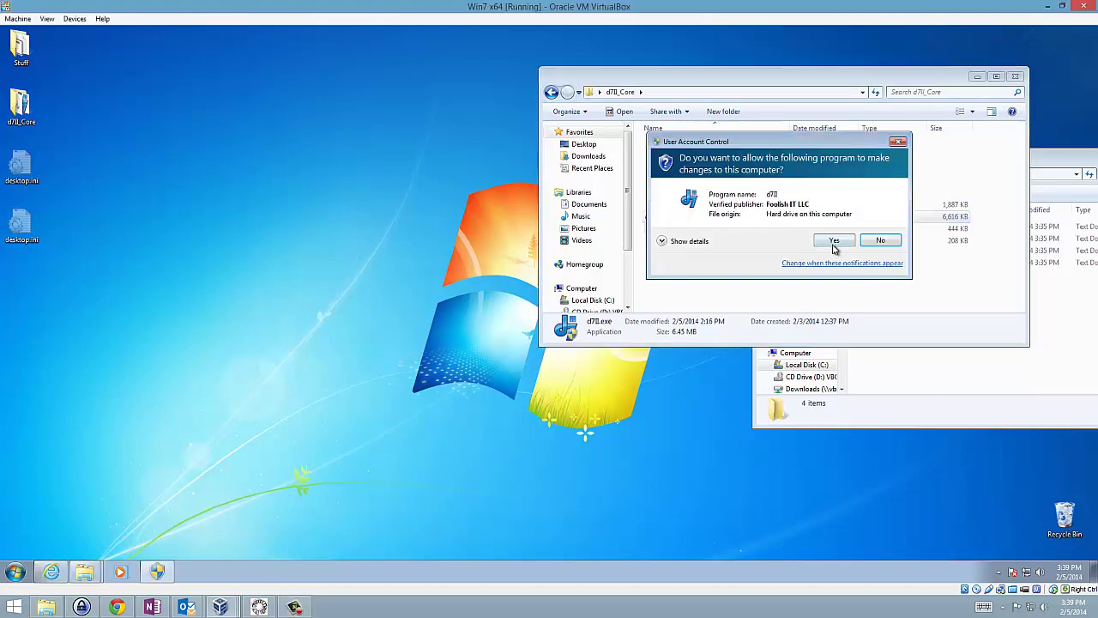
left_click(834, 244)
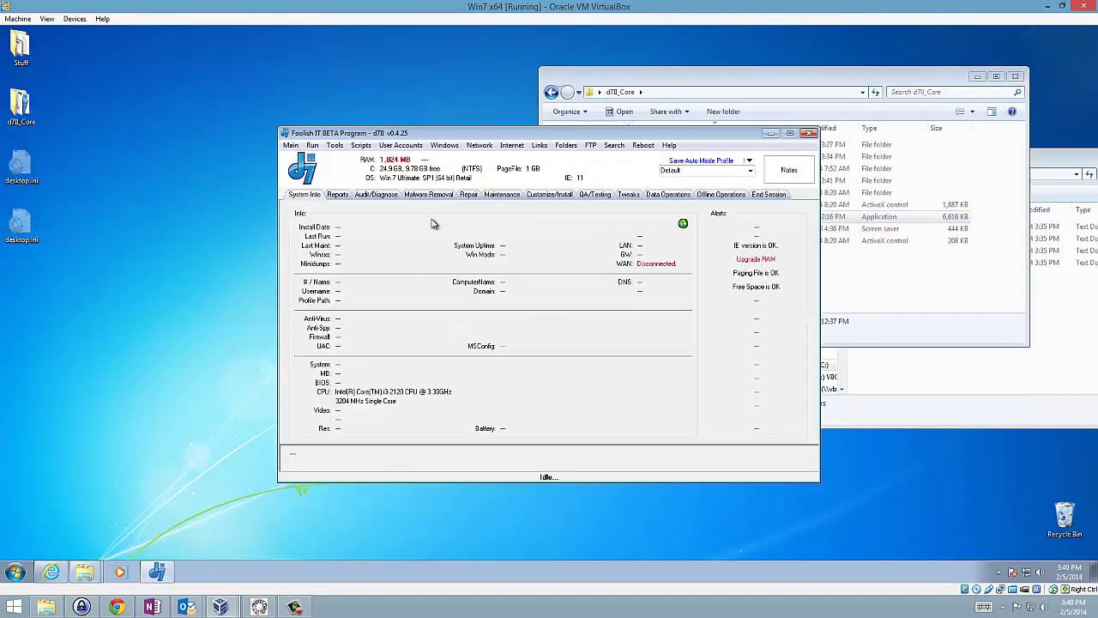
left_click(294, 145)
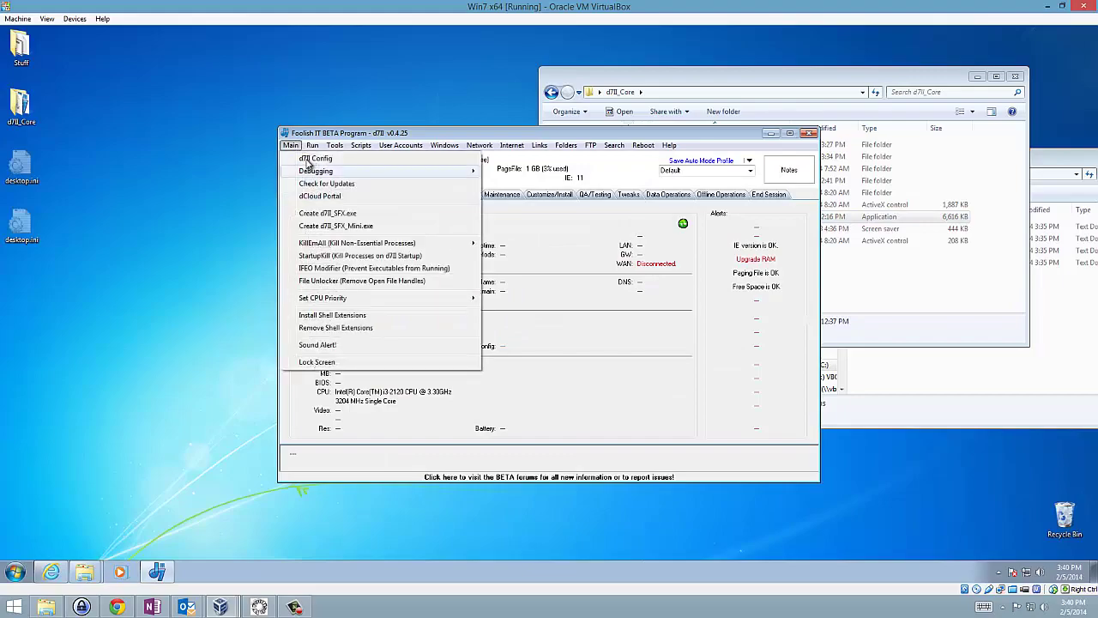
left_click(314, 159)
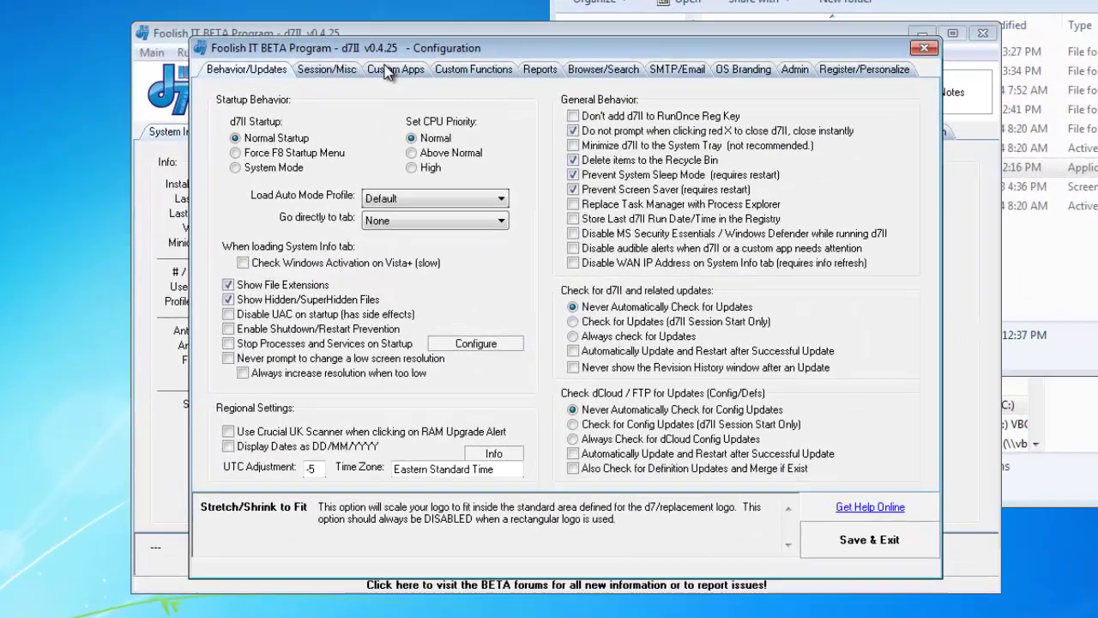
left_click(442, 155)
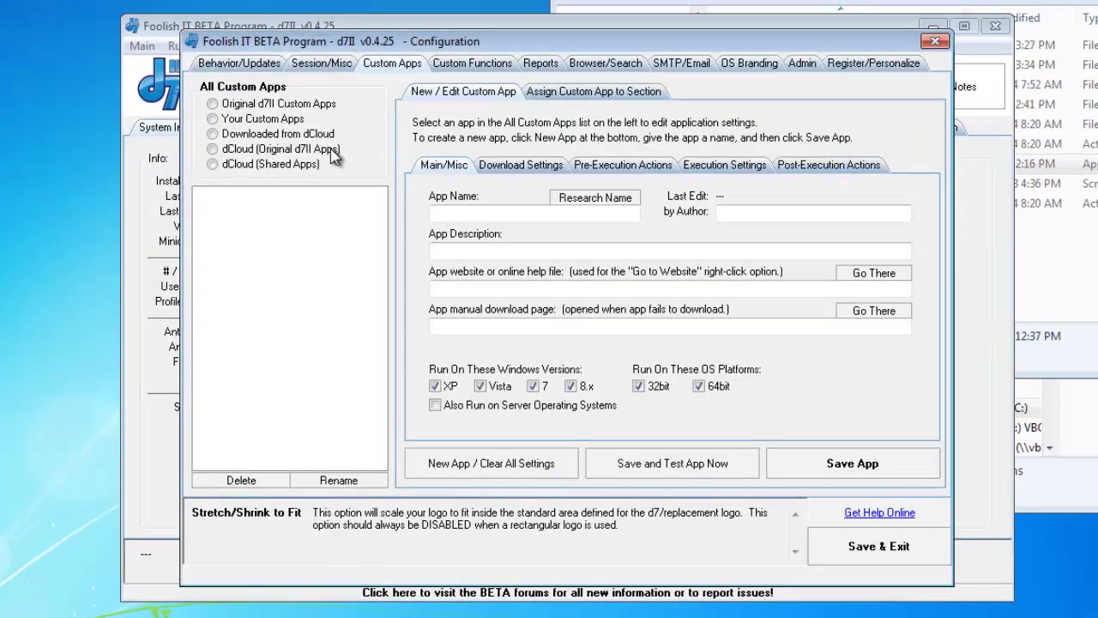
- Start a new custom app and name it "Windows Repair (AIO)"
left_click(493, 475)
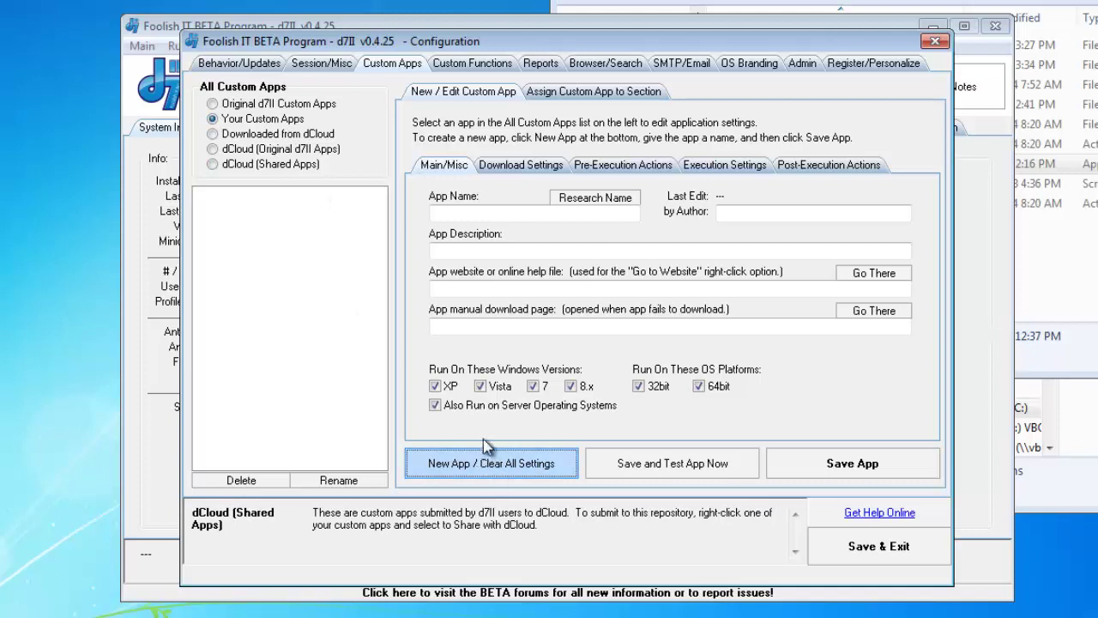
left_click(482, 214)
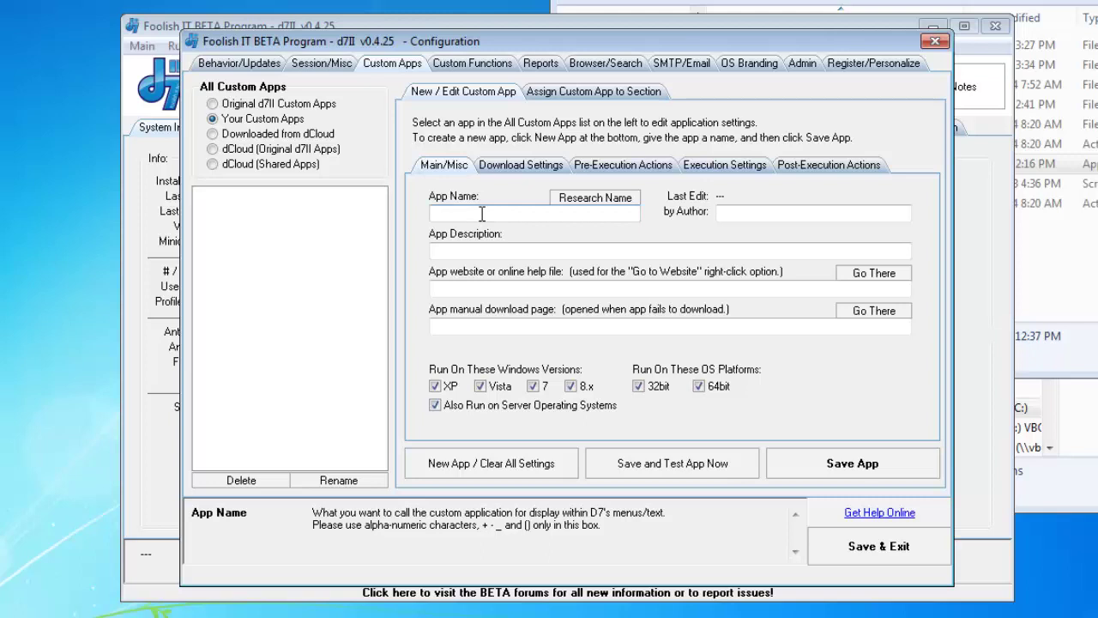
type("Windows Repair (Al")
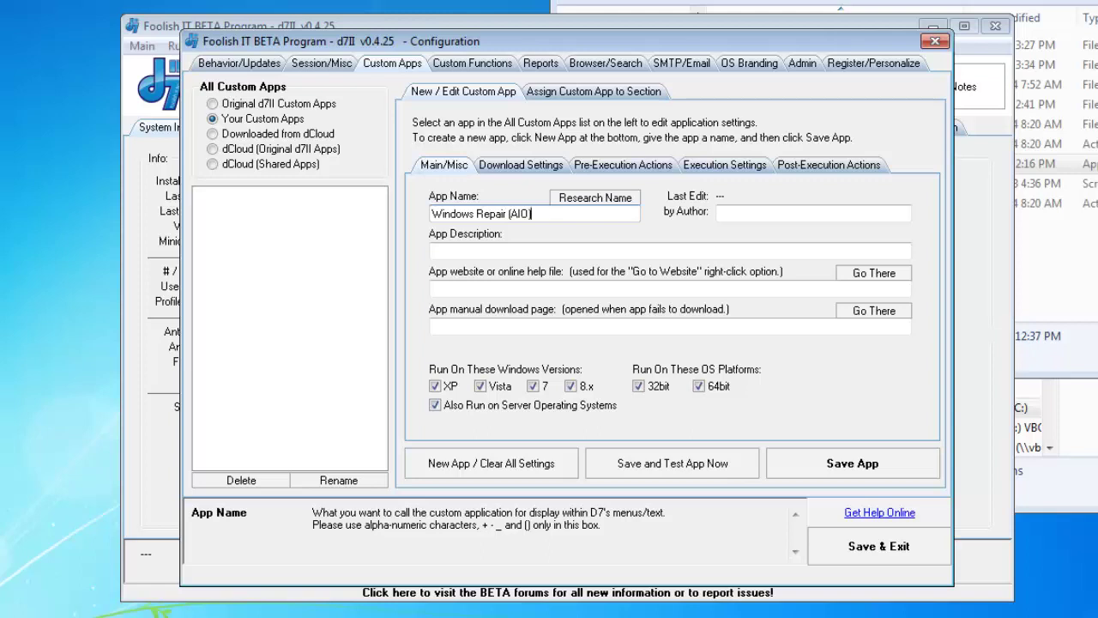
left_click(502, 256)
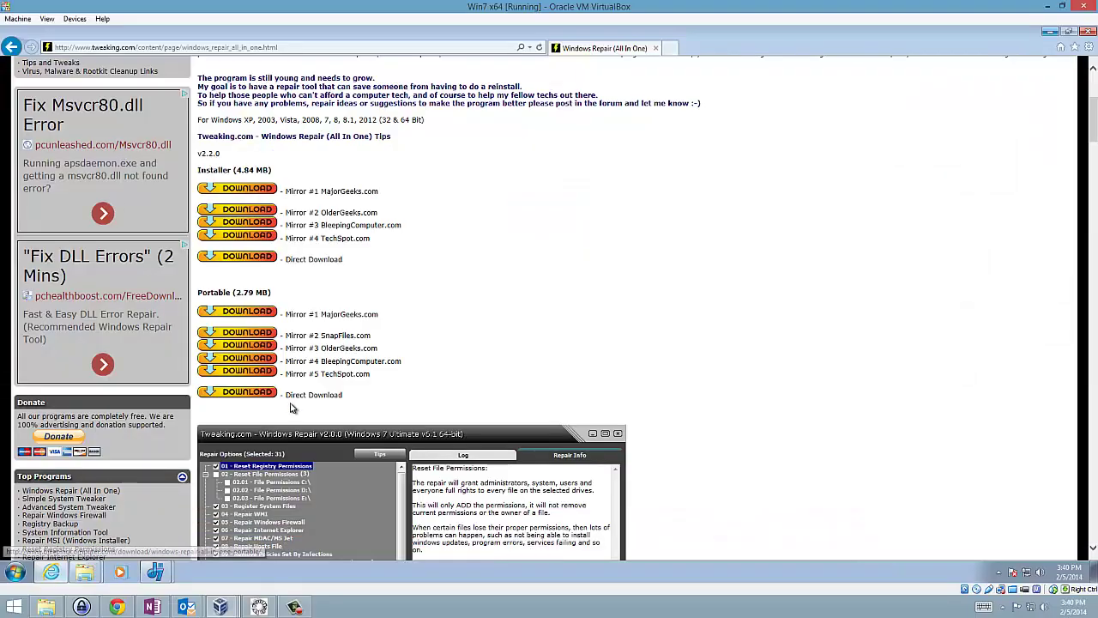
- Switch to Internet Explorer and copy the link address of the portable version's Direct Download on the Windows Repair page
right_click(227, 402)
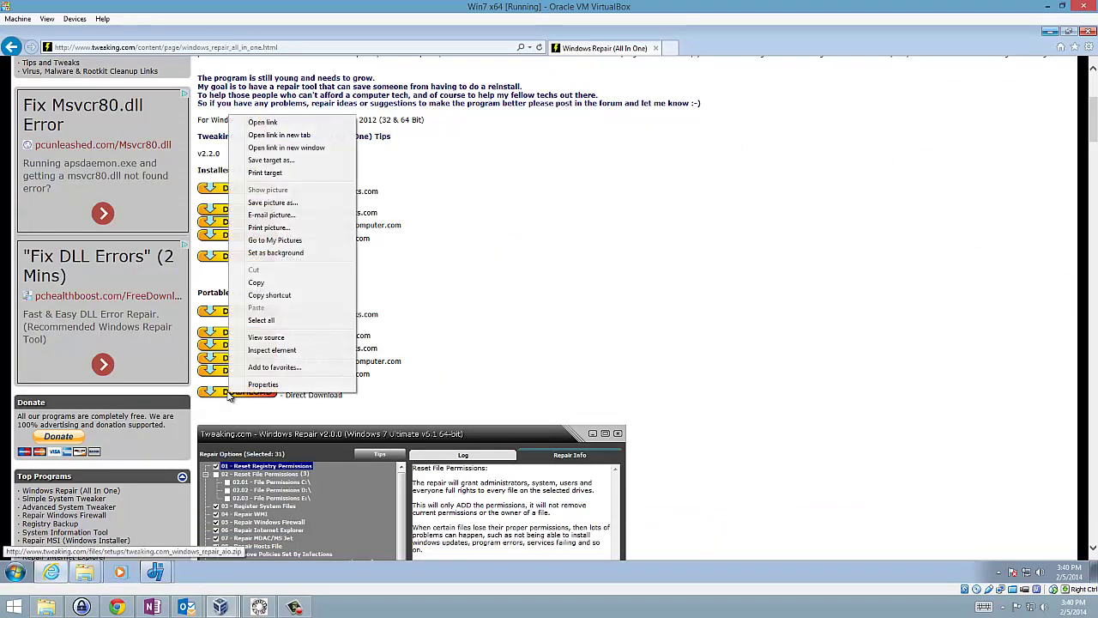
left_click(228, 402)
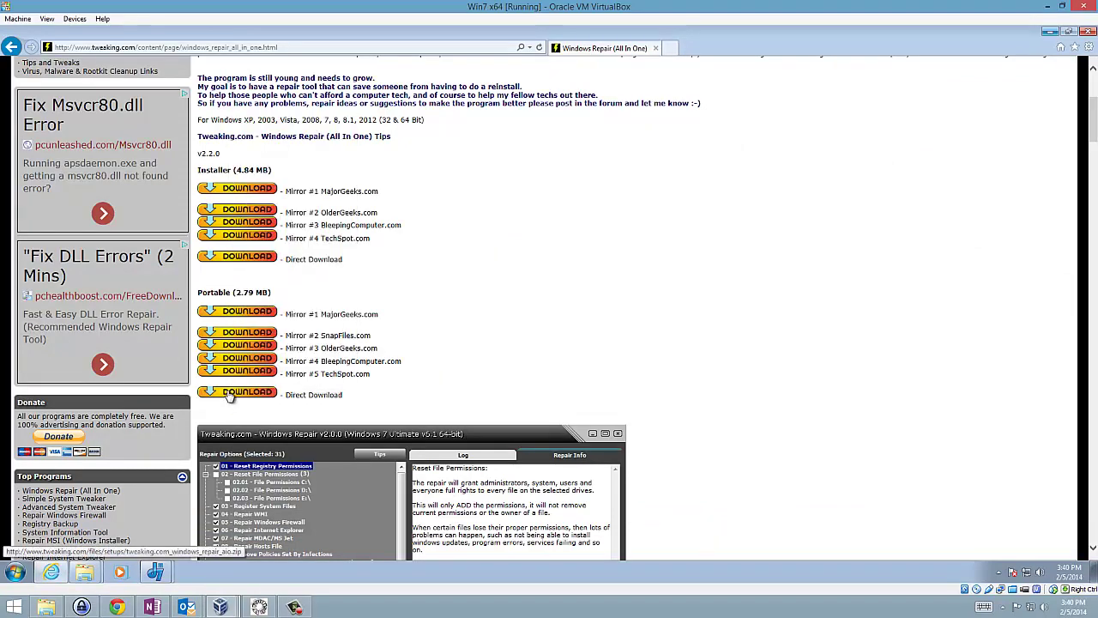
right_click(229, 395)
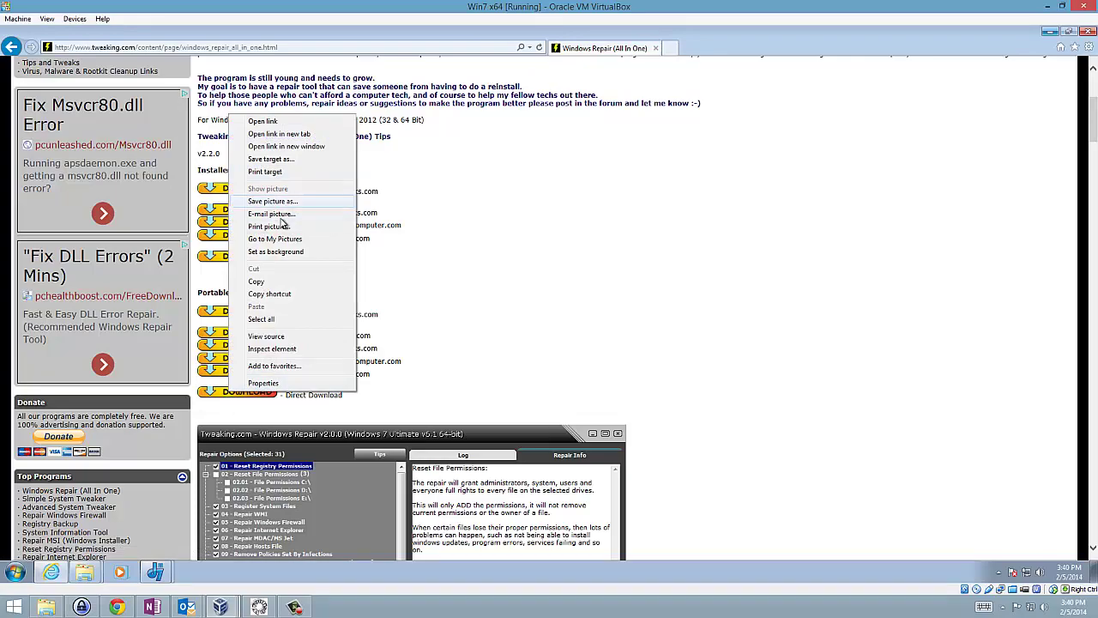
left_click(276, 293)
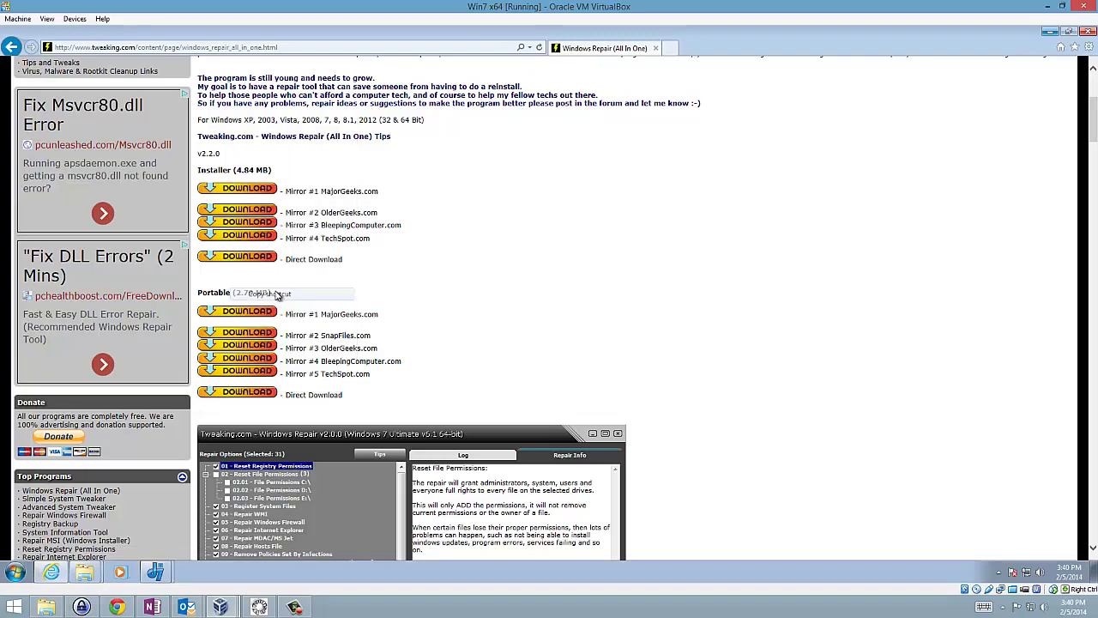
left_click(53, 573)
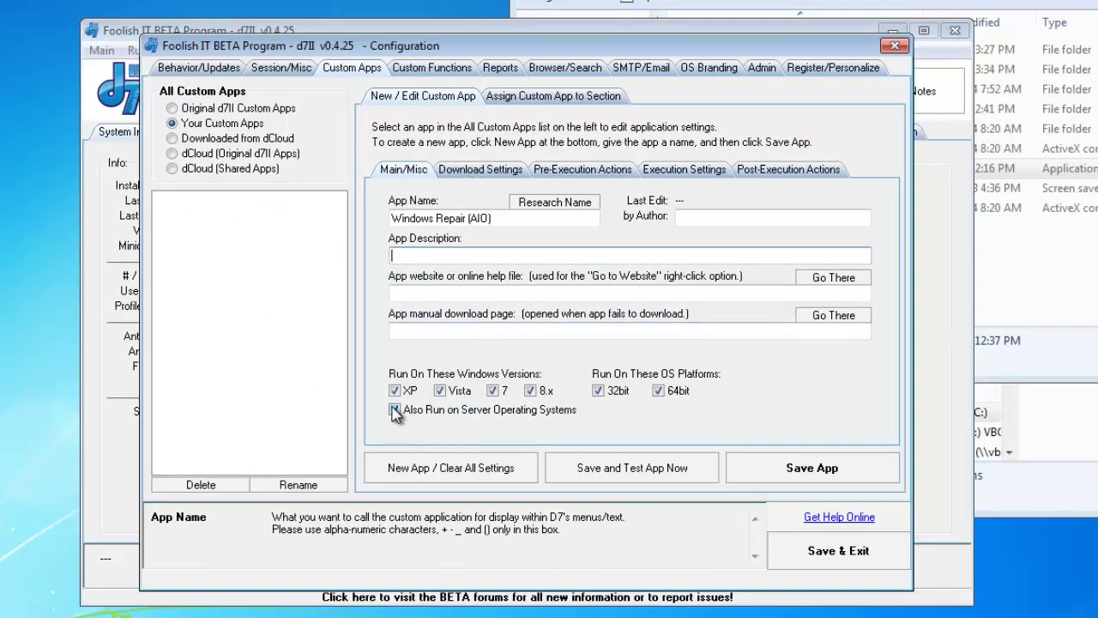
- Turn off running the app on server operating systems and enter "Repairs Windows" as the app description
left_click(395, 410)
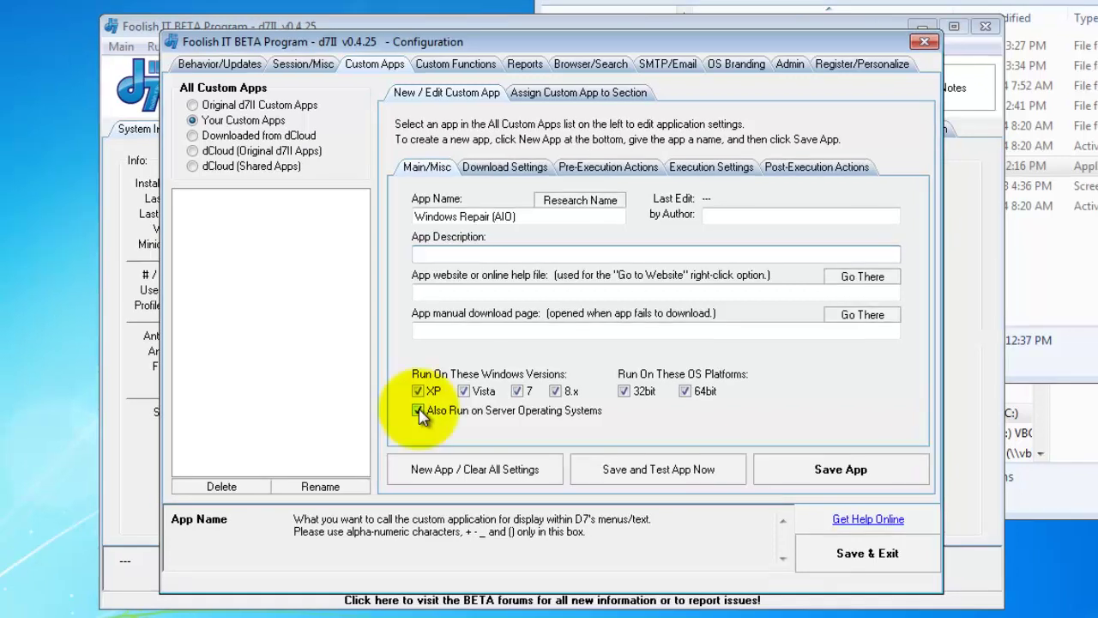
left_click(418, 411)
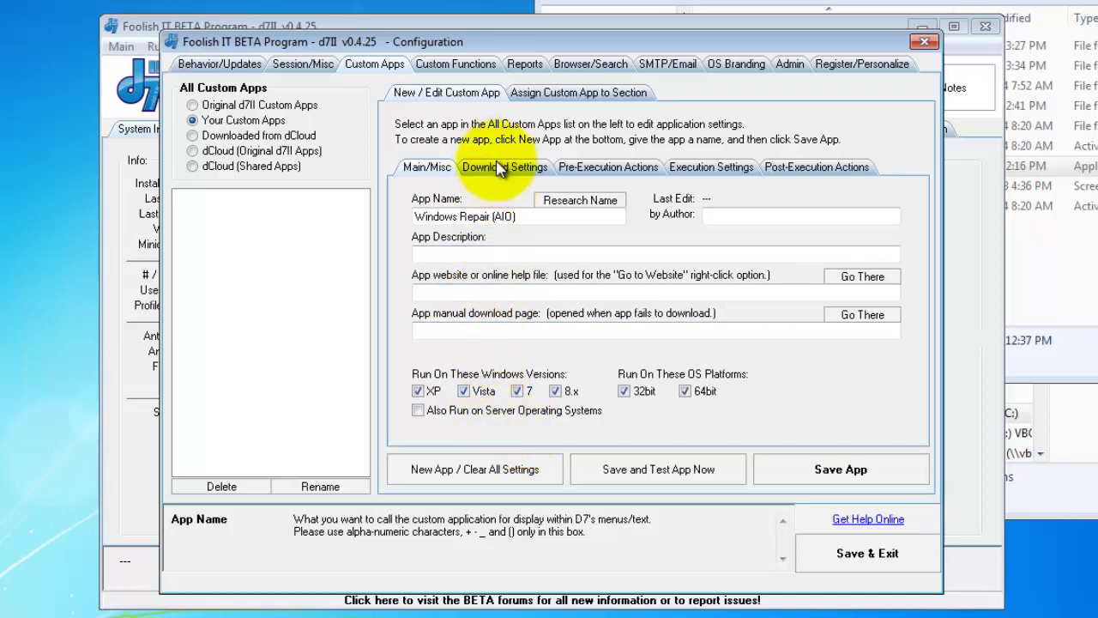
left_click(496, 248)
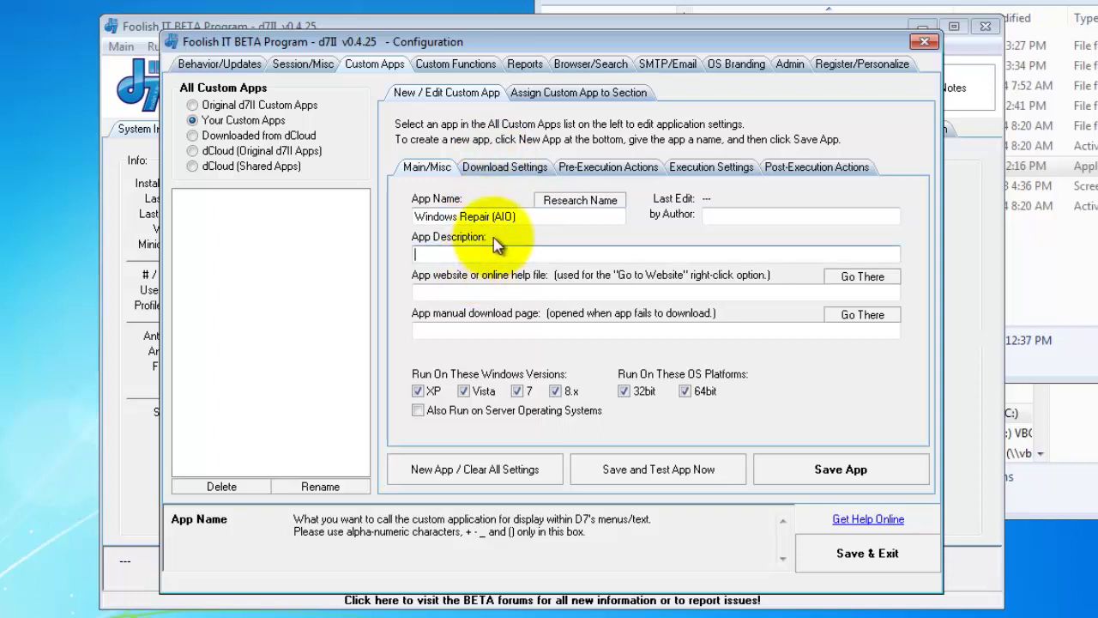
type("Repairs Windows")
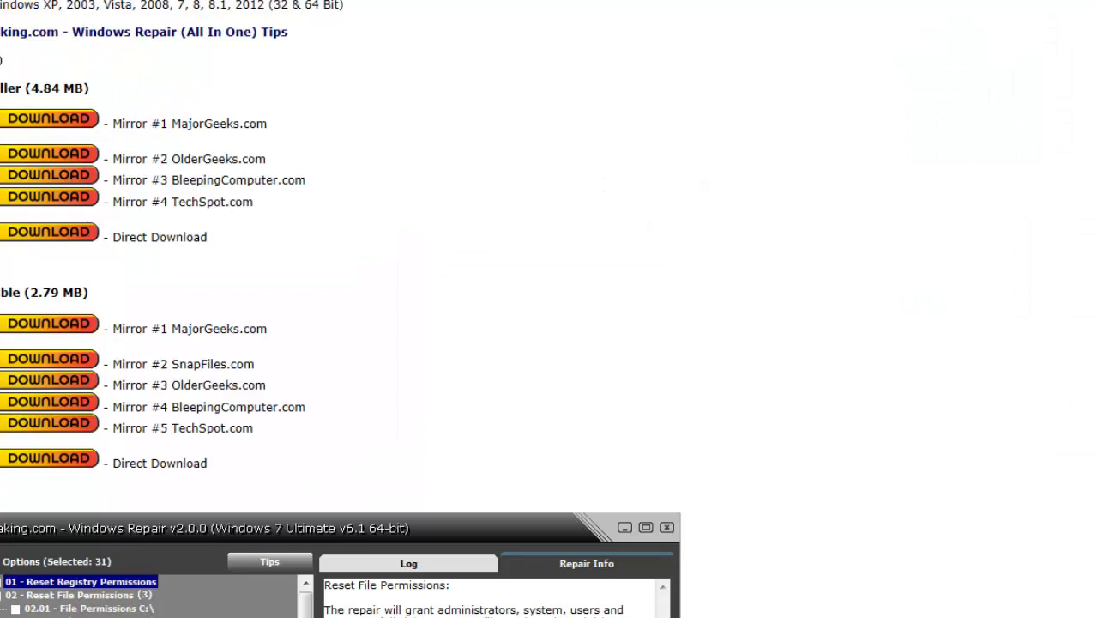
key("shift+F10")
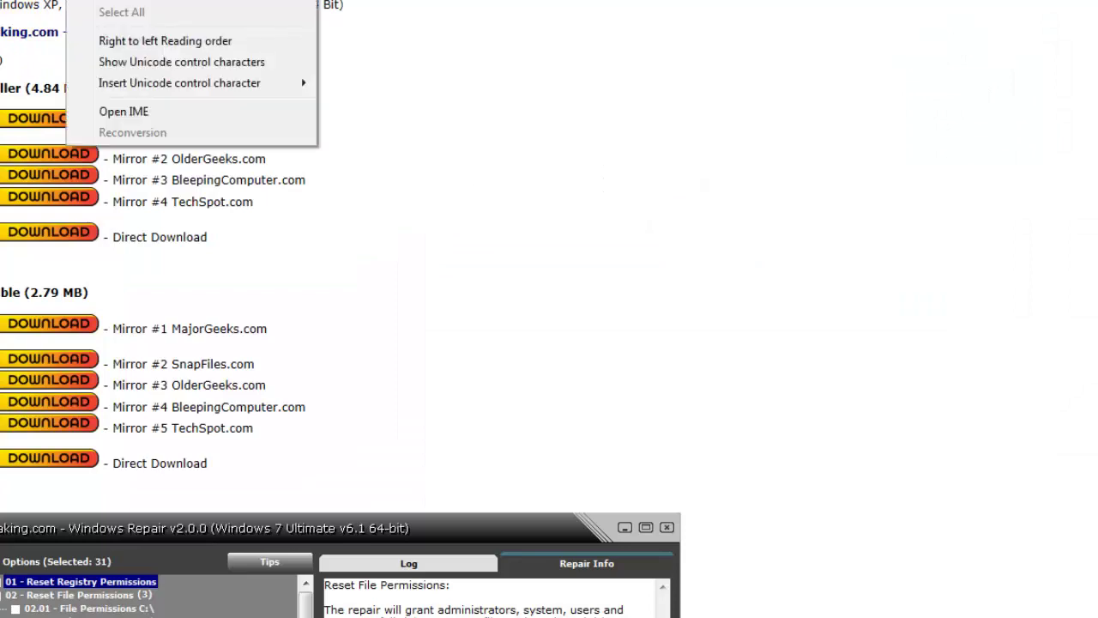
key("Escape")
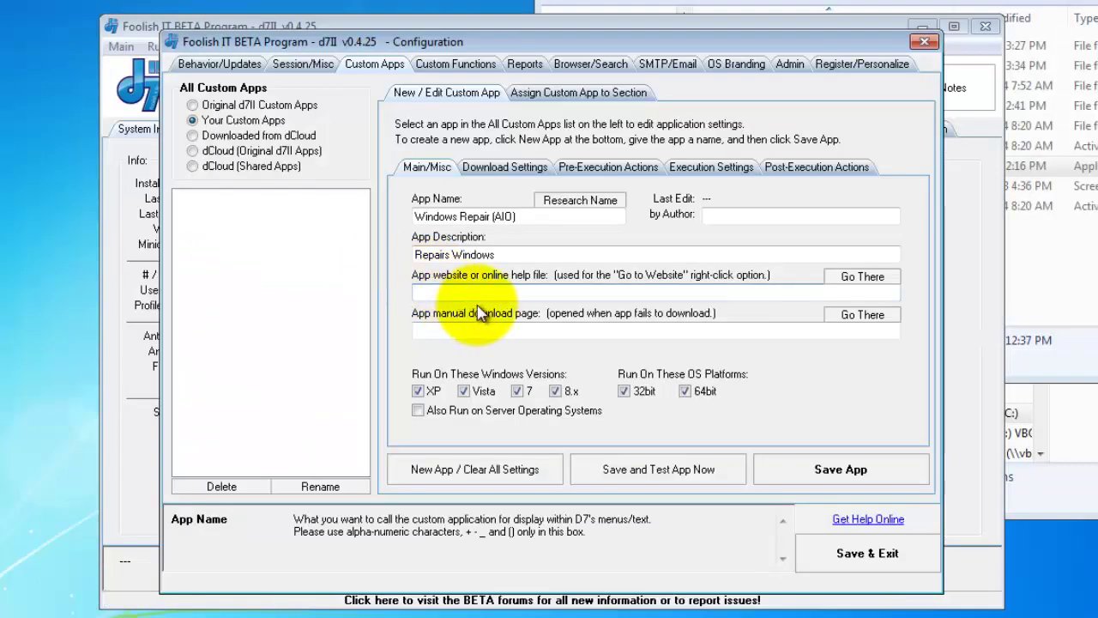
type("tweaking")
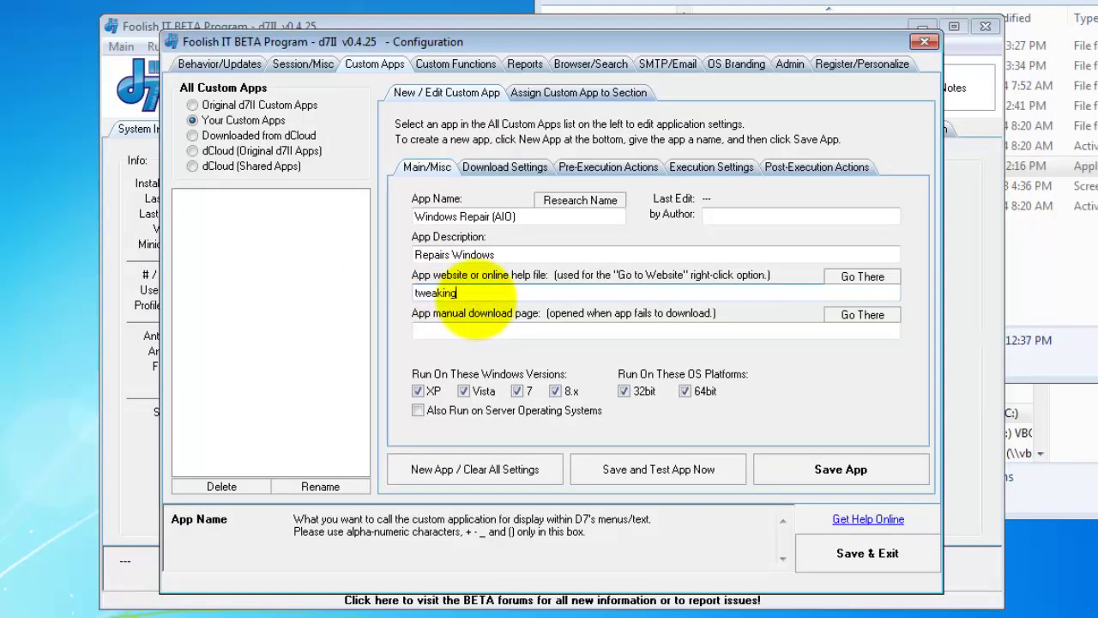
type(".comwww.")
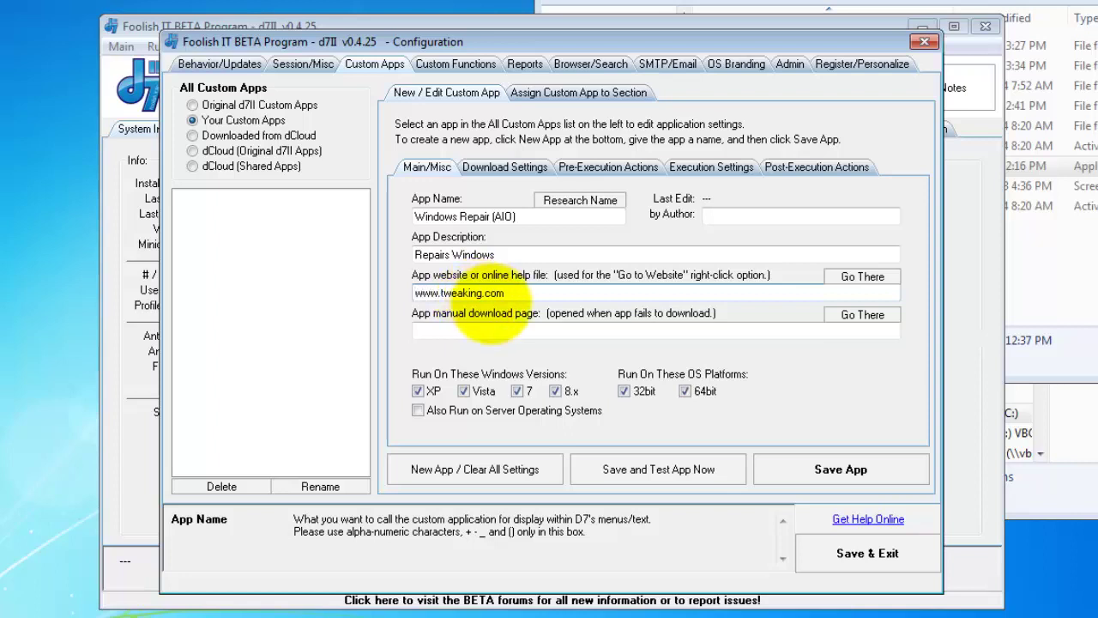
left_click(504, 330)
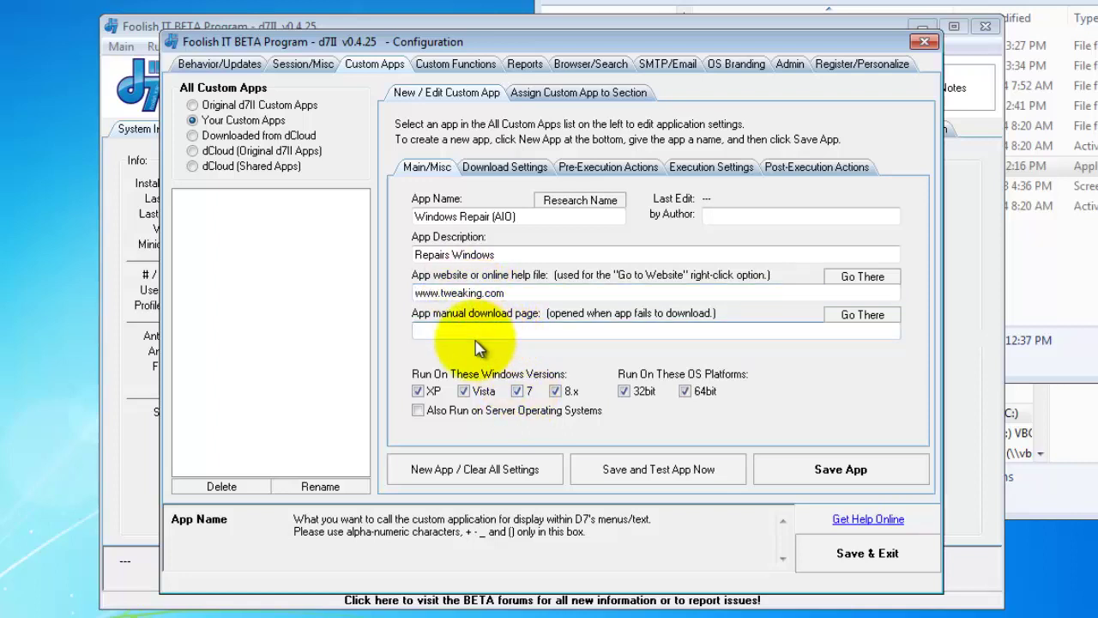
type("http://www.tweaking.com/content/page/windows_repair_all_in_one.html")
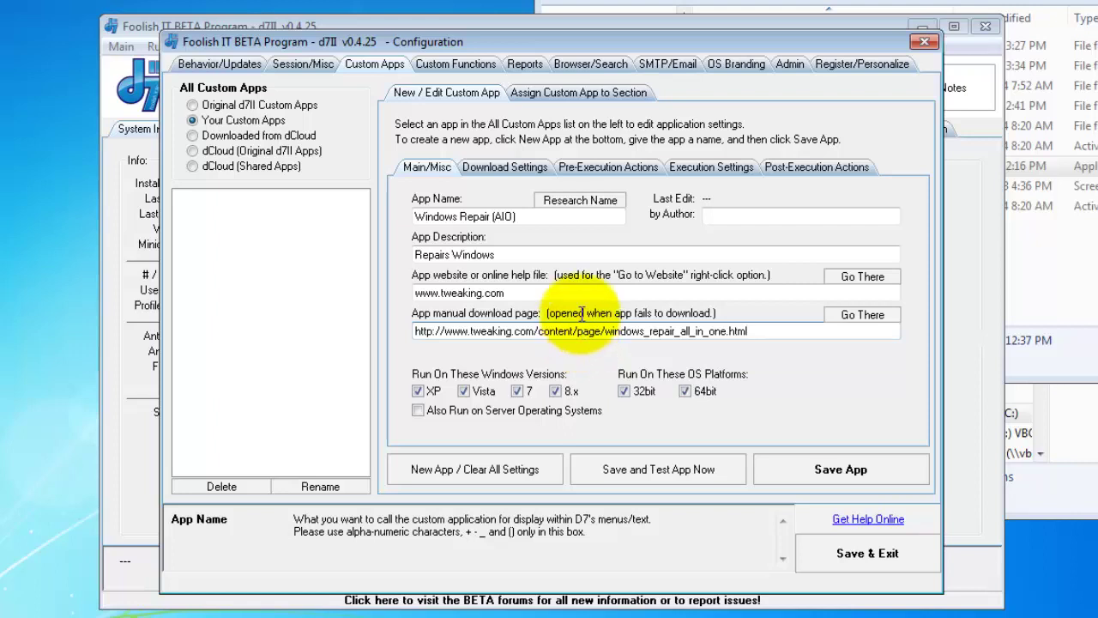
- In the download settings, enable always re-downloading the app when it is more than 5 days old
left_click(495, 171)
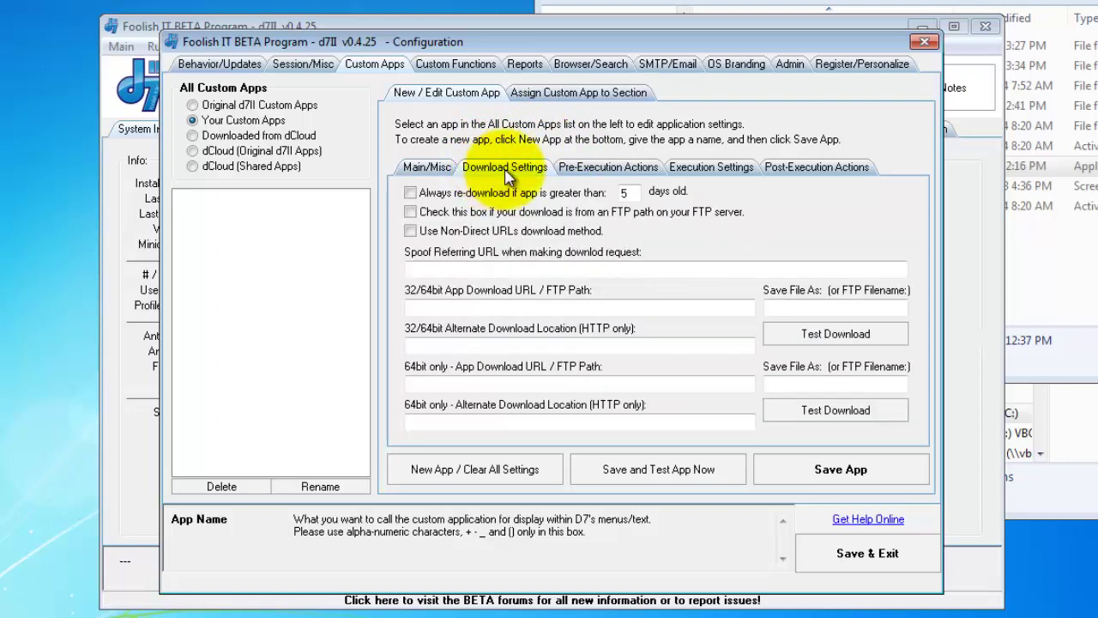
mouse_move(412, 193)
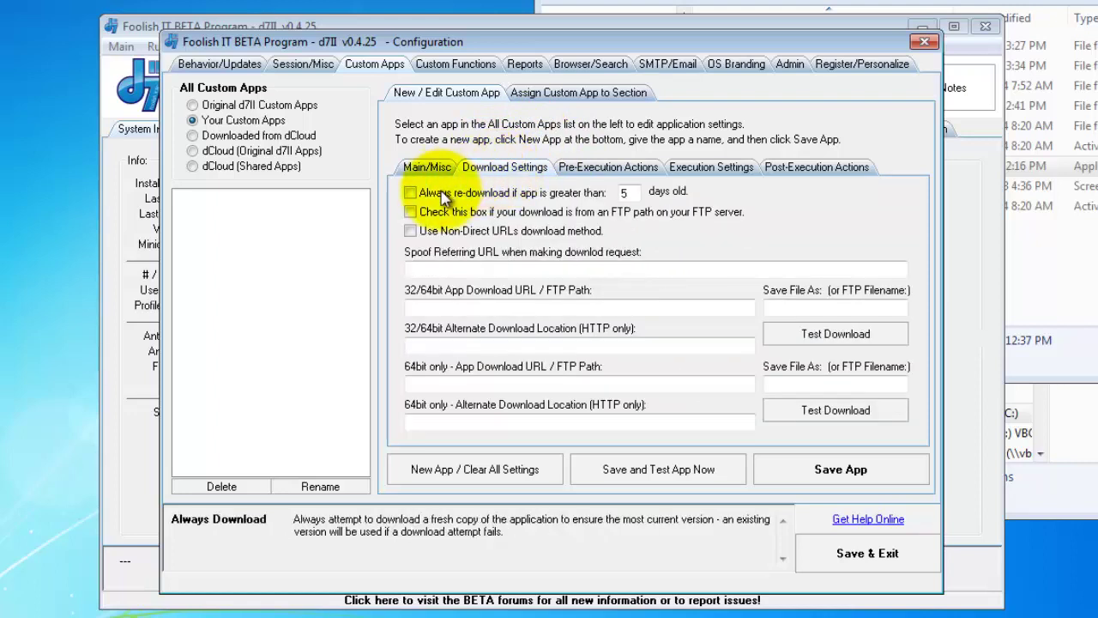
left_click(520, 197)
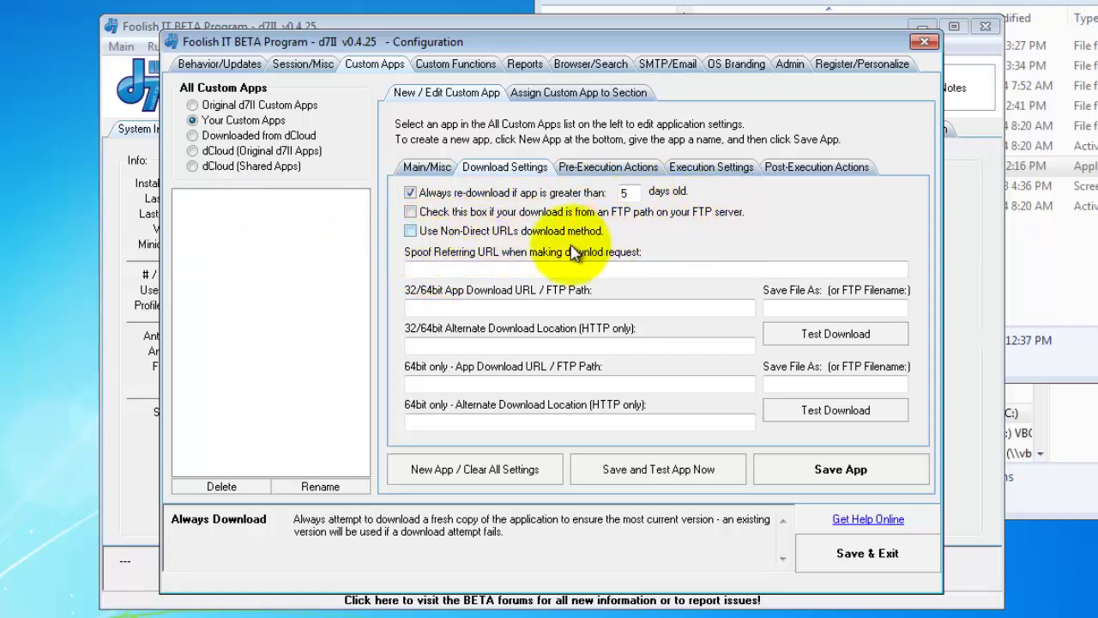
left_click(452, 308)
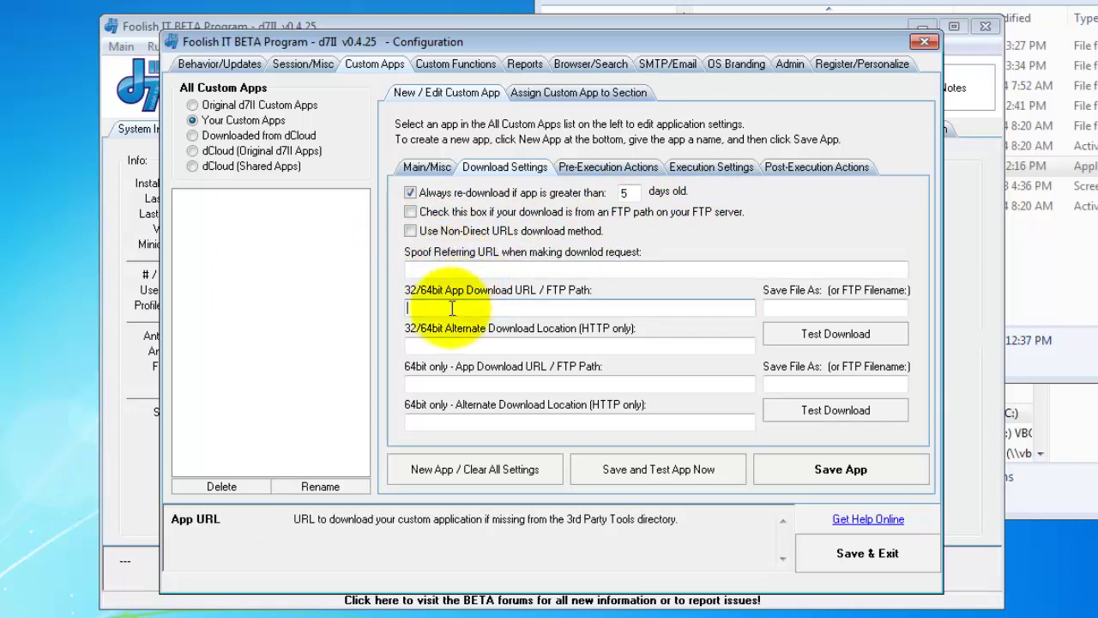
right_click(448, 307)
left_click(485, 327)
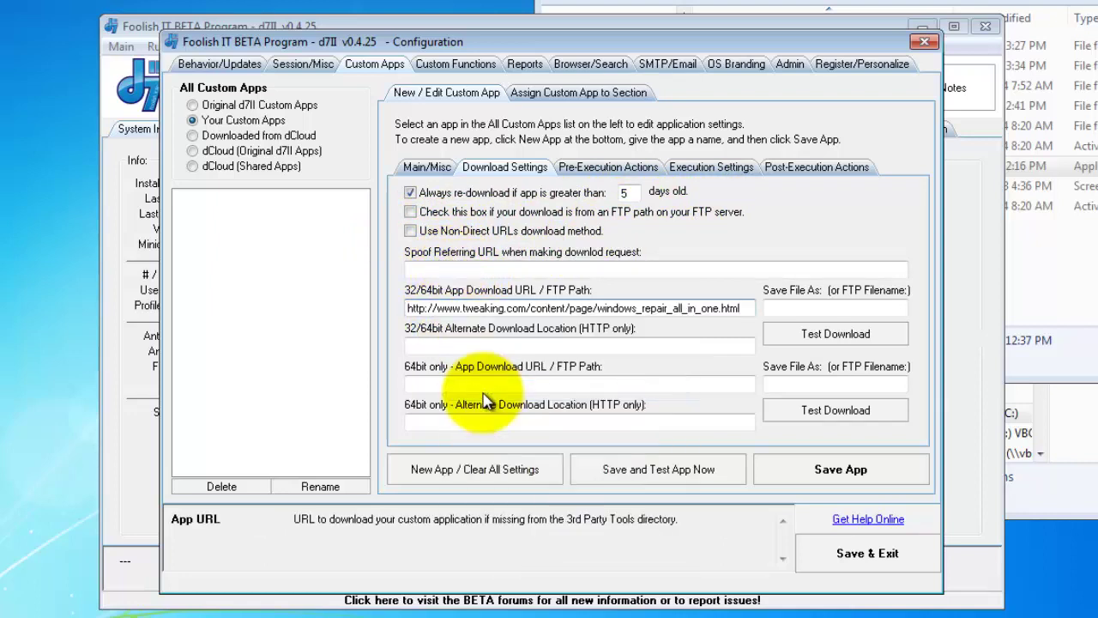
key("ctrl+z")
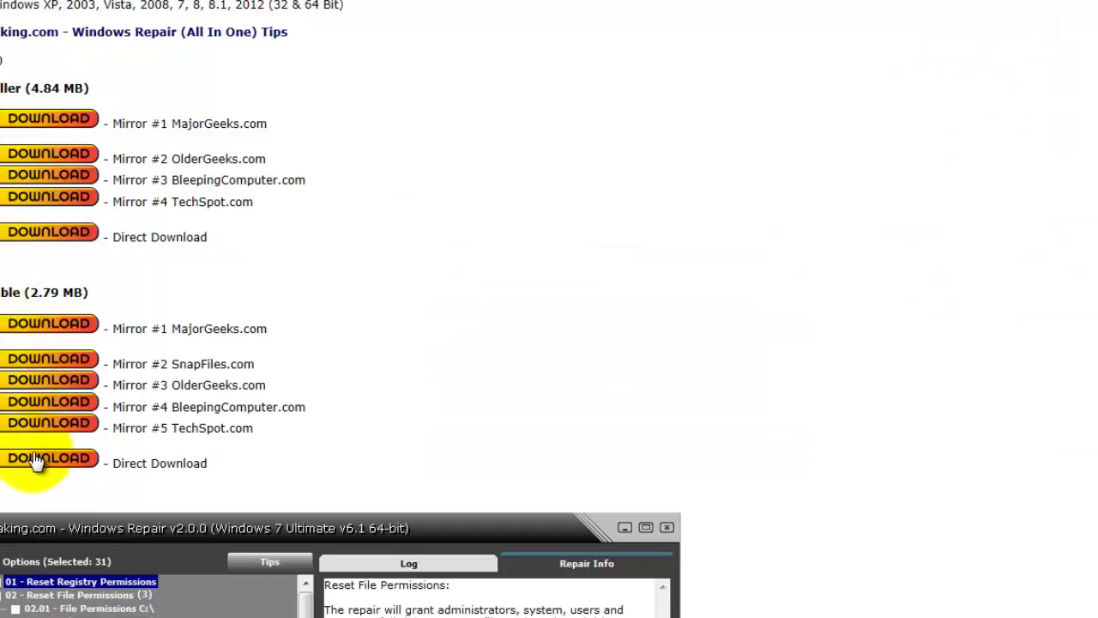
- Copy the portable Direct Download link from the browser page into the 32/64bit app download URL and set the save file name to aio.zip
right_click(25, 462)
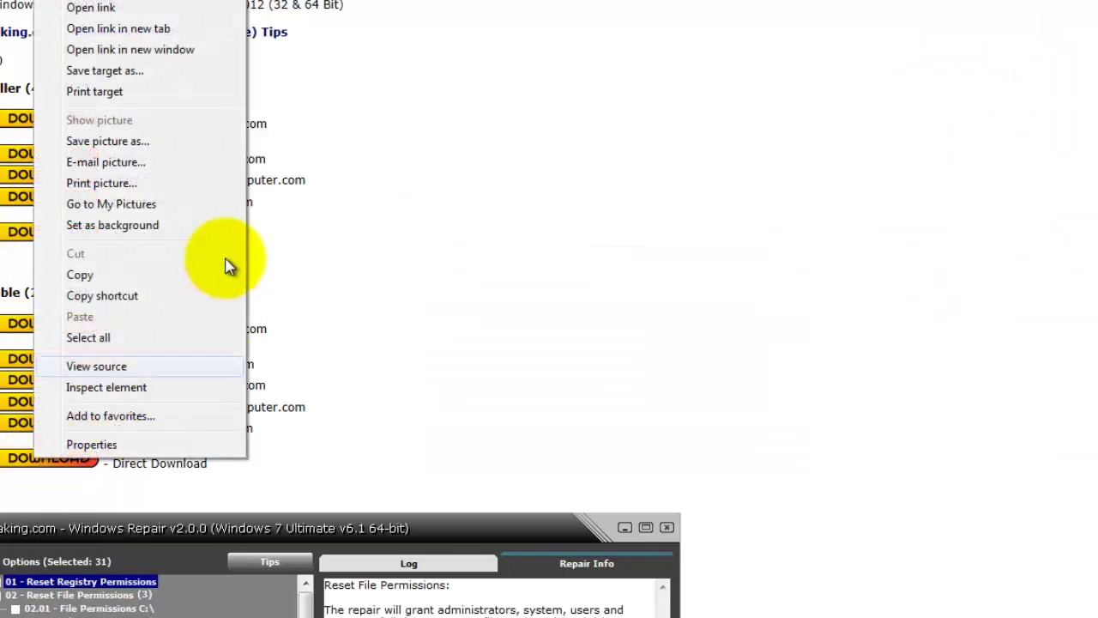
left_click(103, 295)
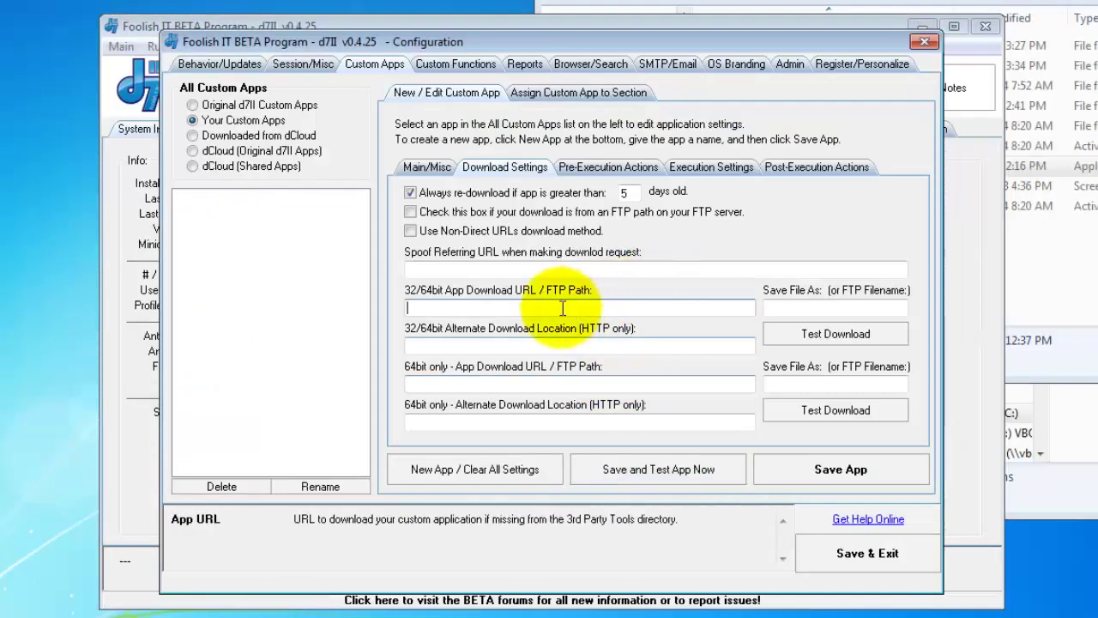
right_click(563, 306)
left_click(607, 389)
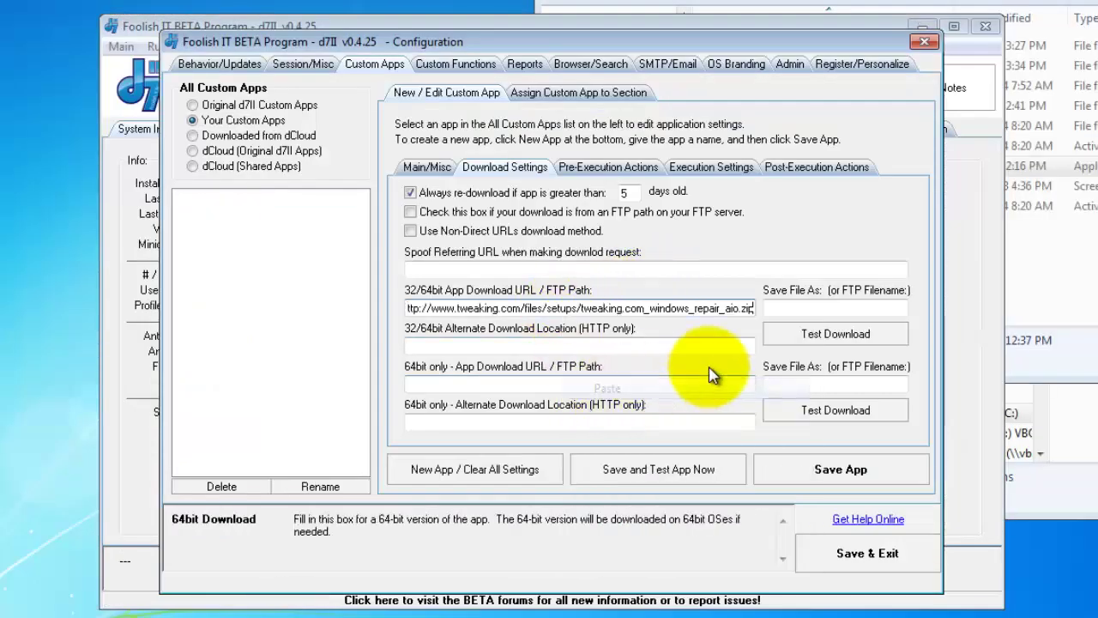
left_click(843, 305)
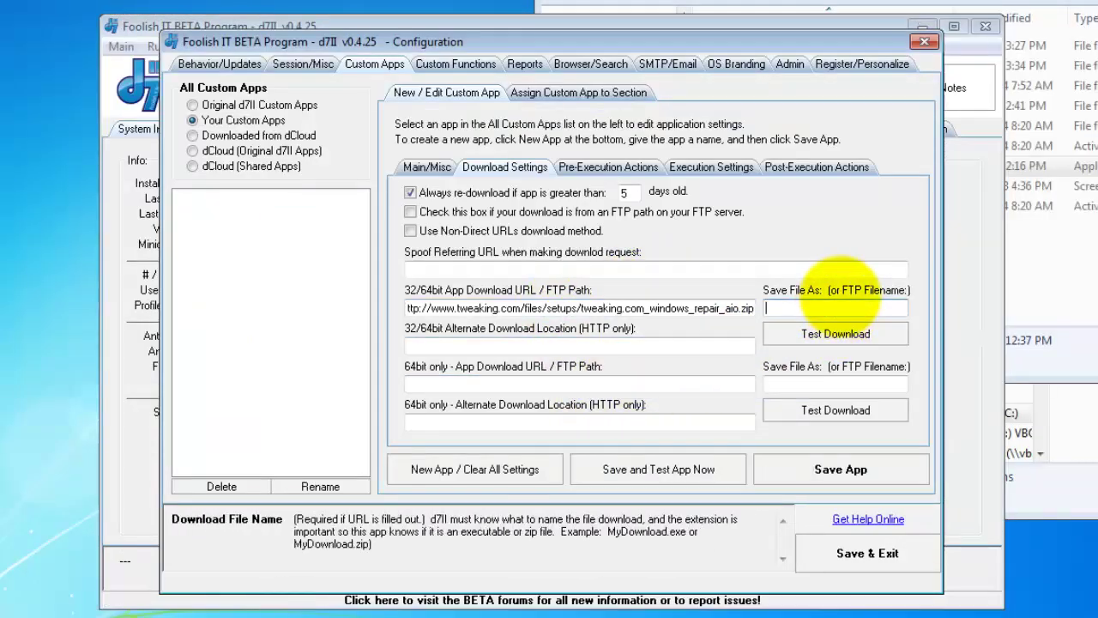
type("aio.zip")
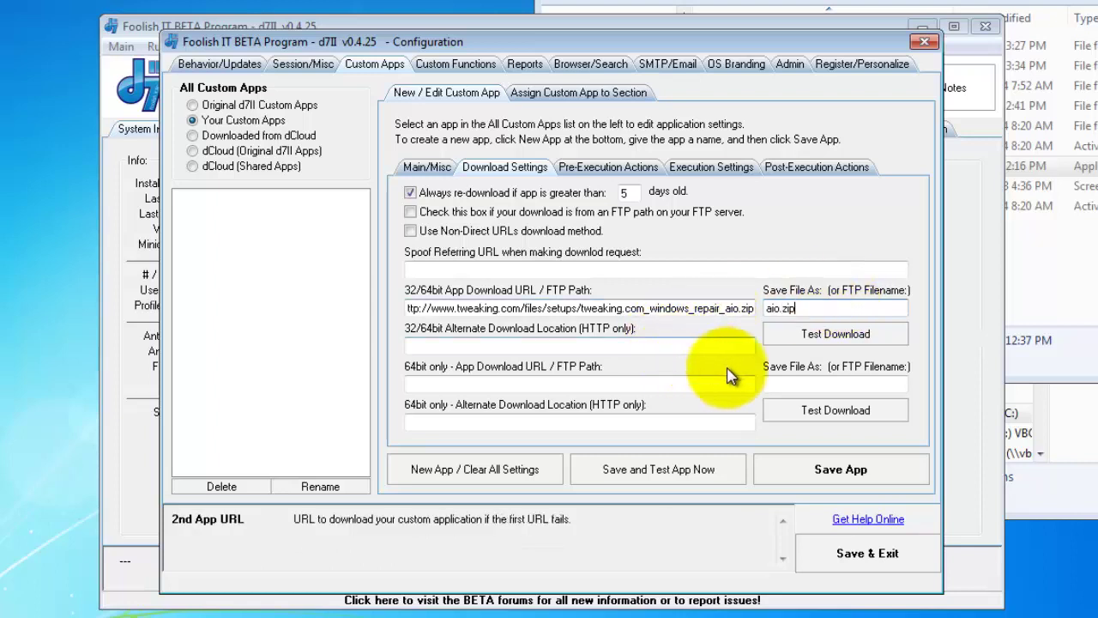
- Test the 32/64bit app download, and enable the audible alert prior to running in Auto Mode
left_click(848, 341)
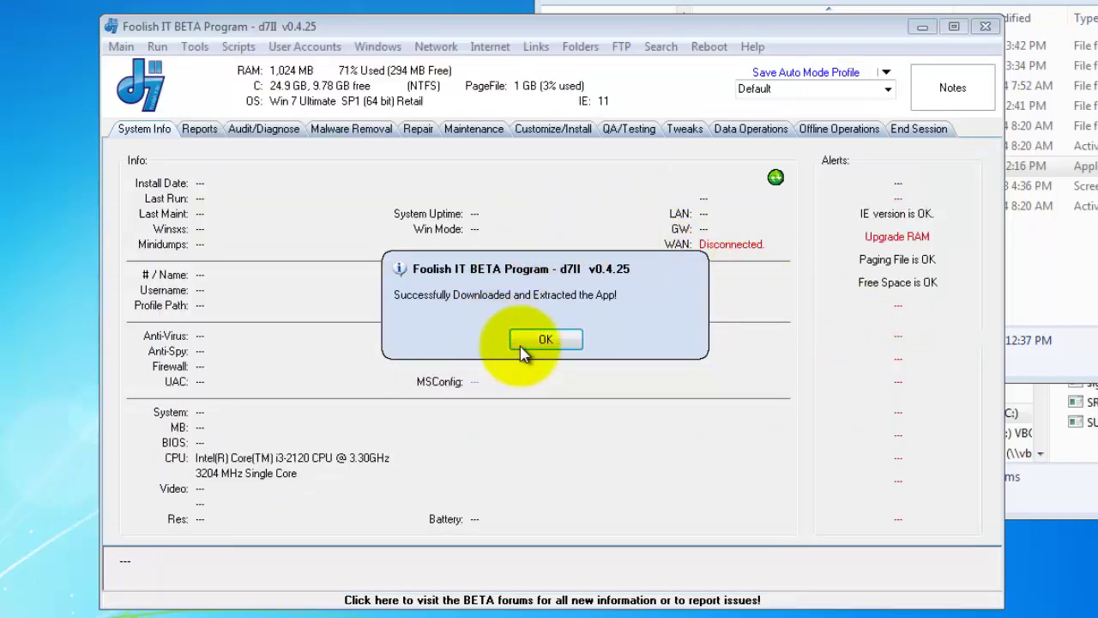
left_click(523, 339)
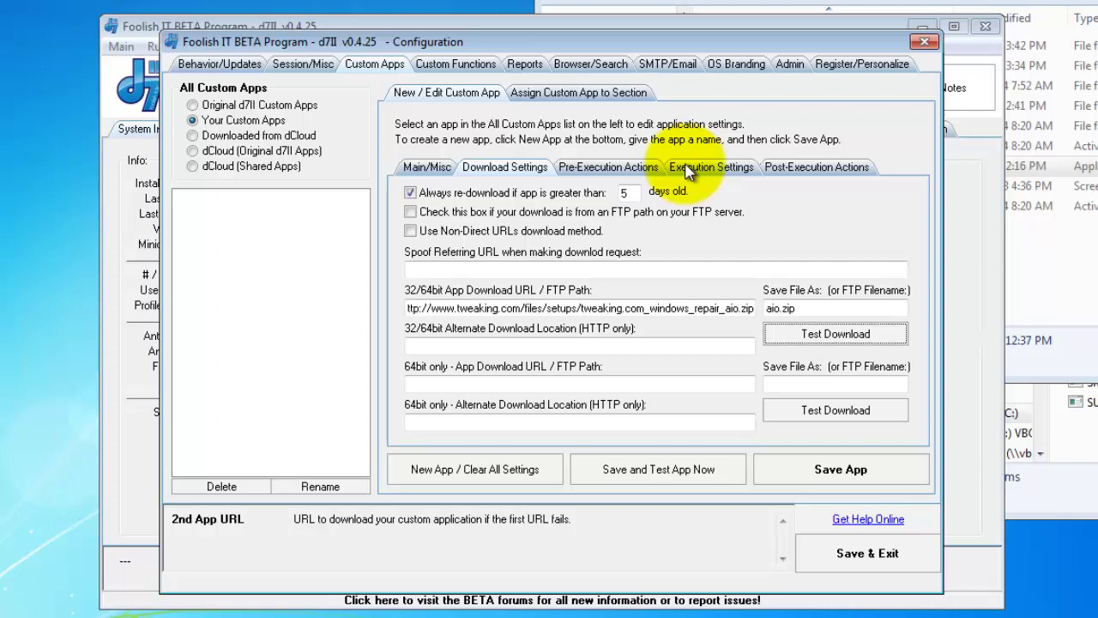
left_click(639, 172)
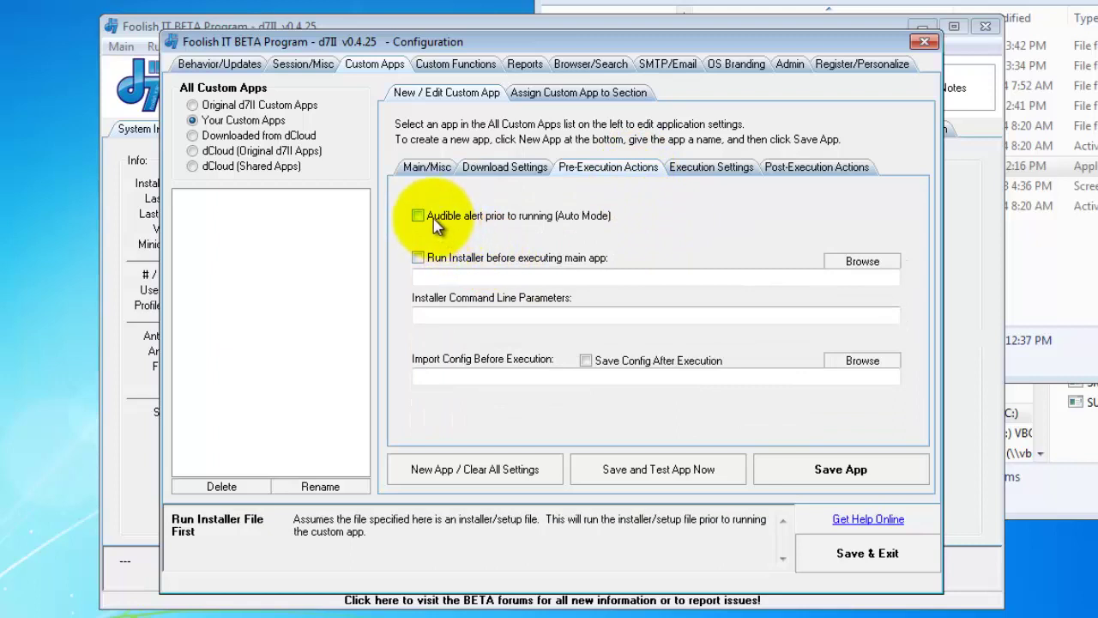
left_click(481, 220)
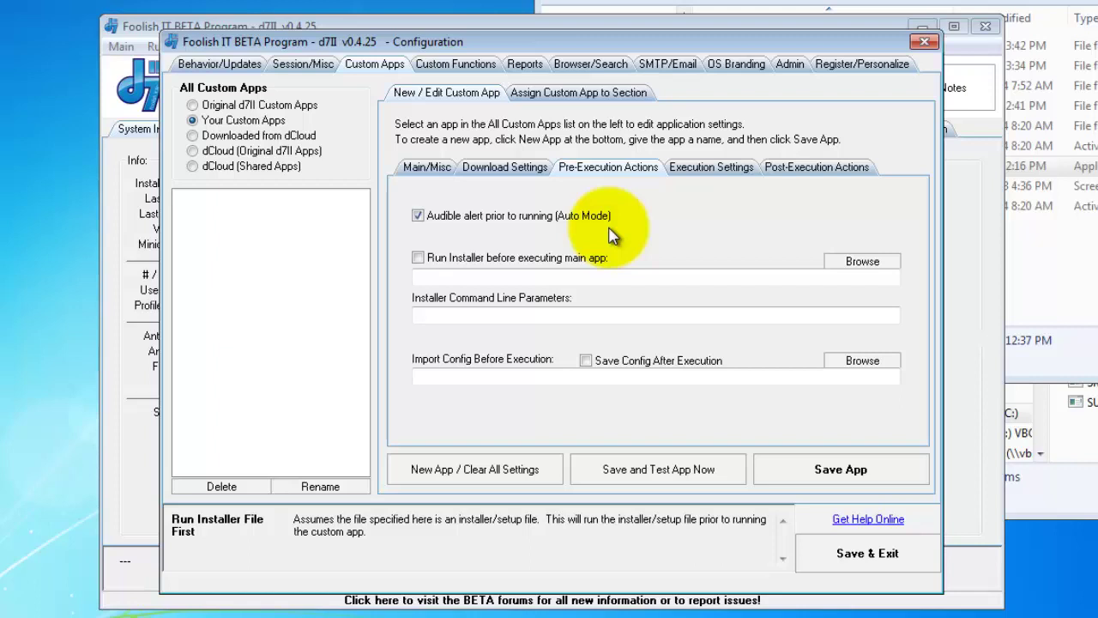
- Set the 32/64bit app executable to aio\Tweaking.com - Windows Repair\Repair_Windows.exe with the command line parameter /silent
left_click(686, 175)
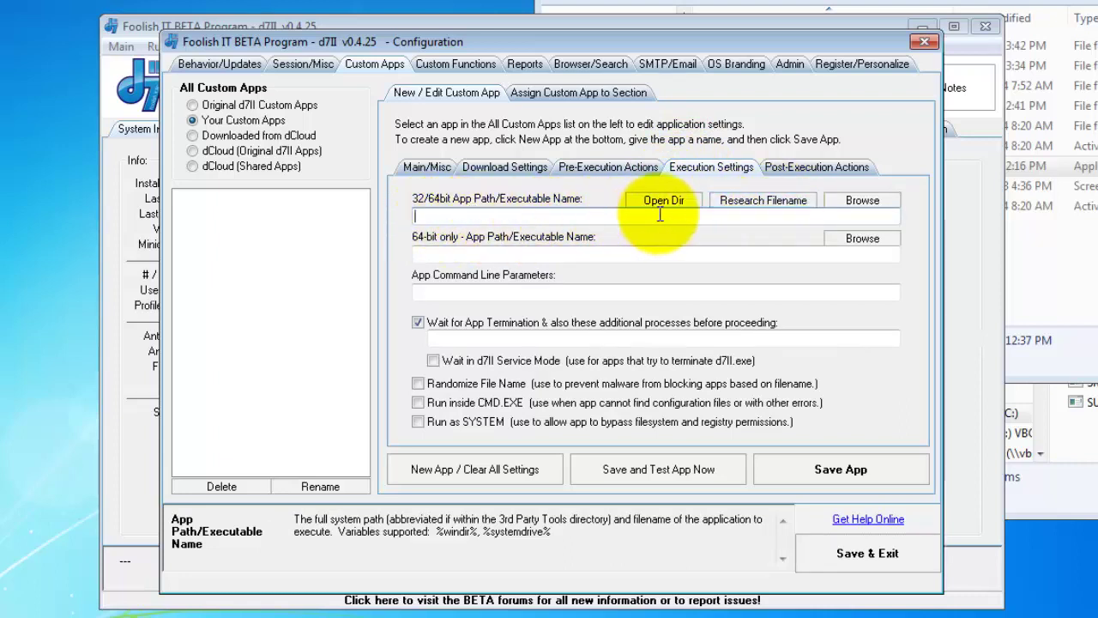
left_click(862, 206)
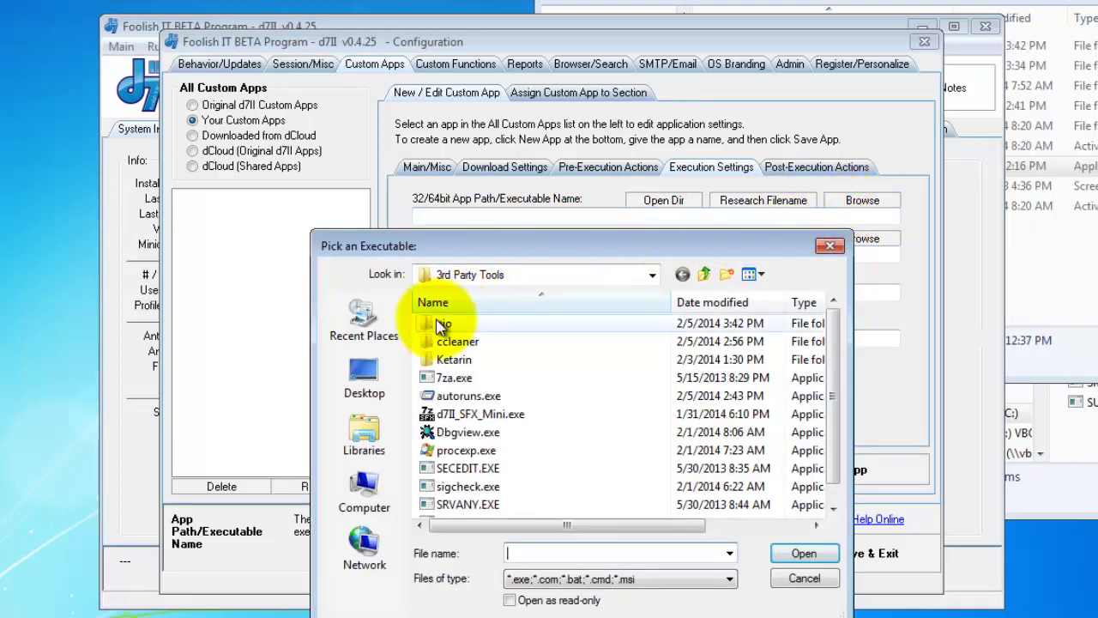
double_click(440, 325)
double_click(455, 326)
left_click(488, 360)
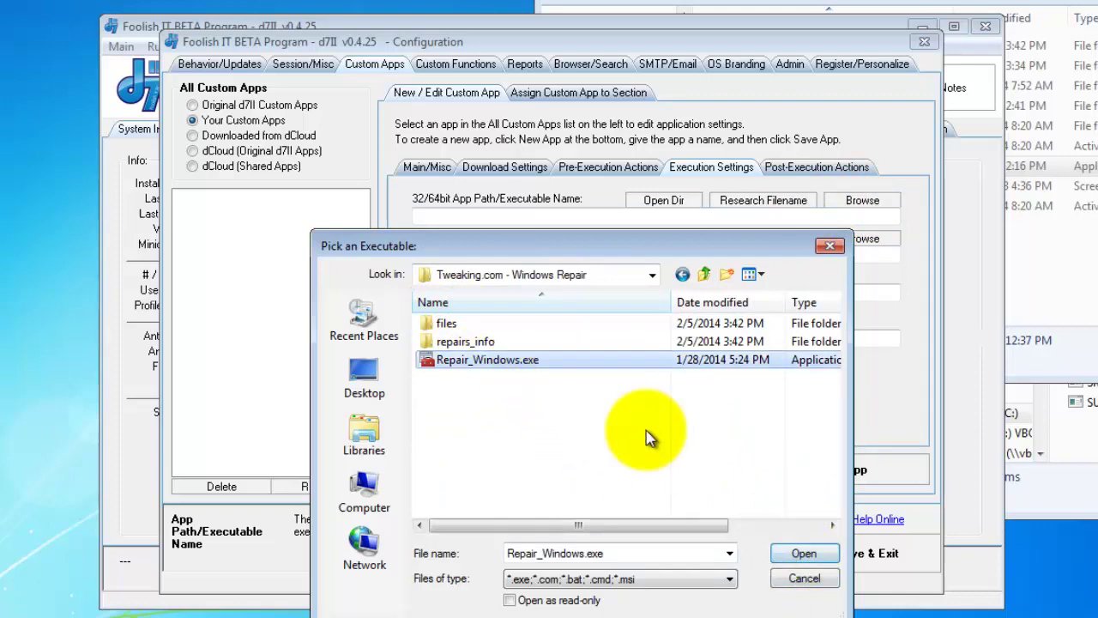
left_click(799, 552)
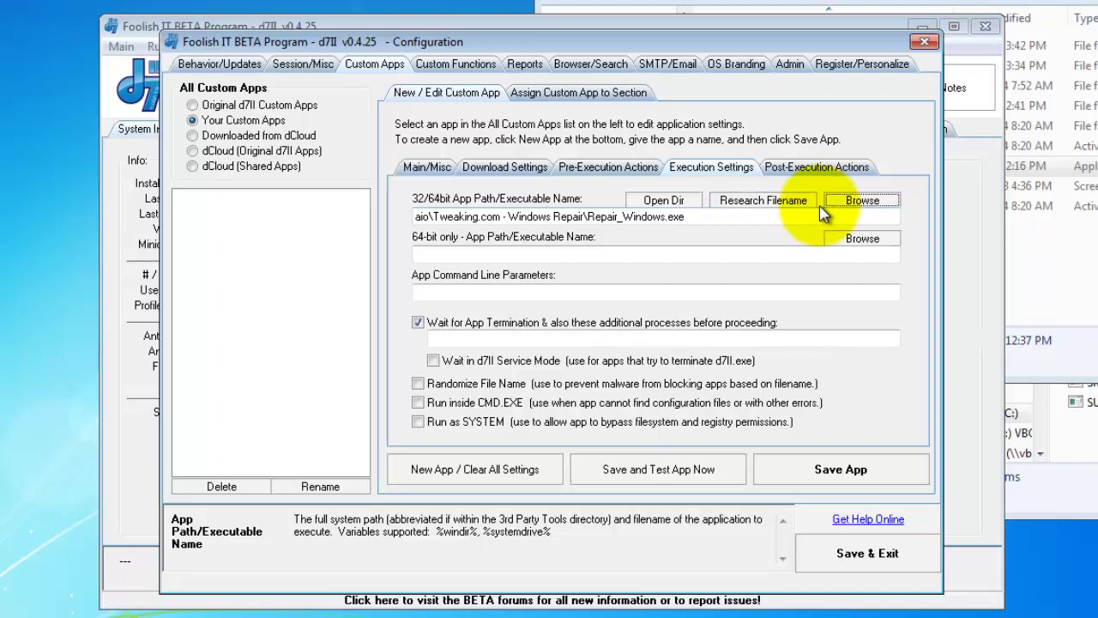
left_click(543, 291)
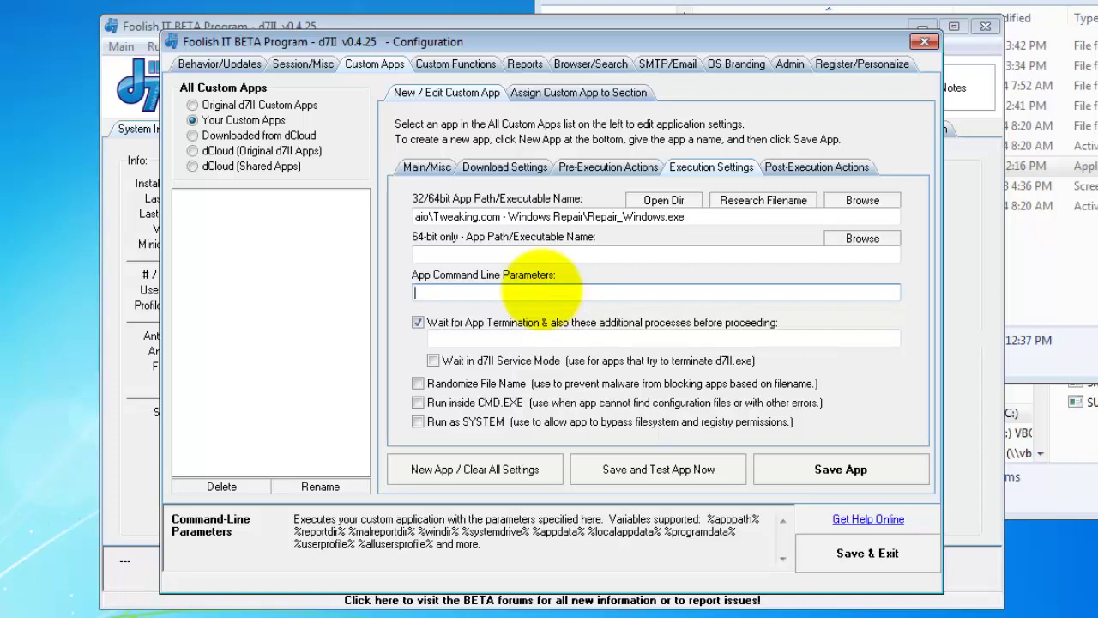
type("/silent")
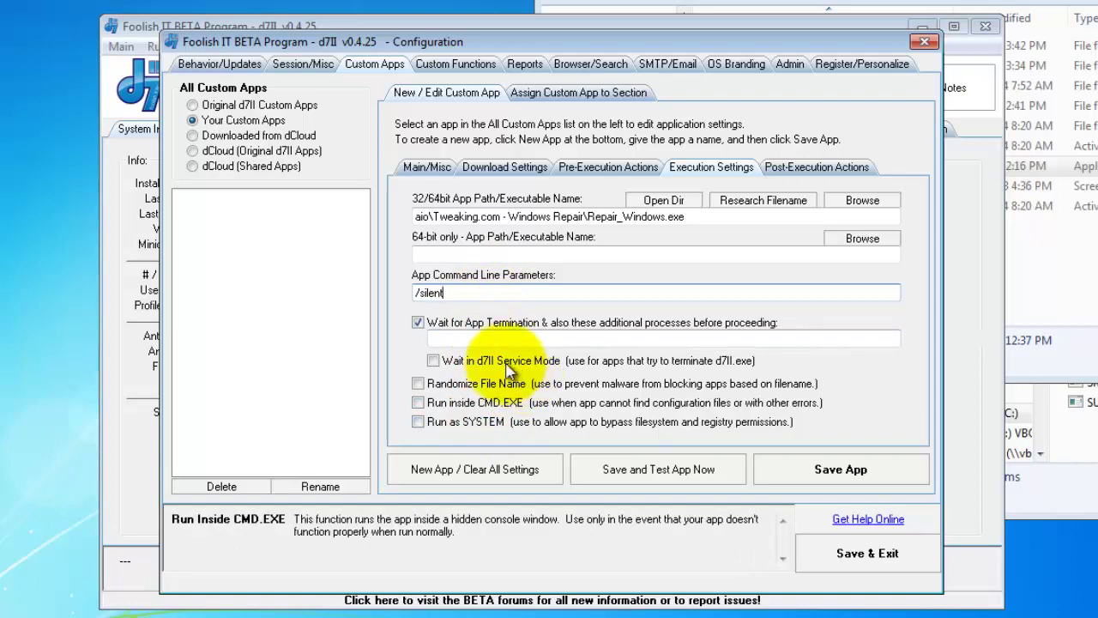
- In the post-execution actions, set the activity log verbiage to "Repaired Windows with %app%"
left_click(813, 176)
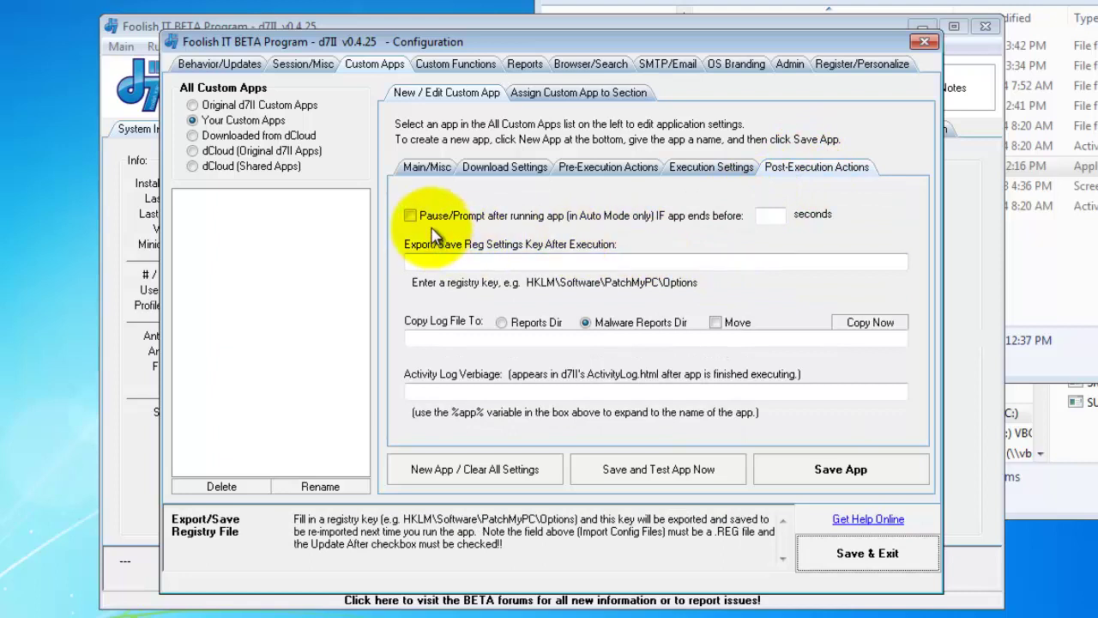
left_click(473, 338)
left_click(468, 394)
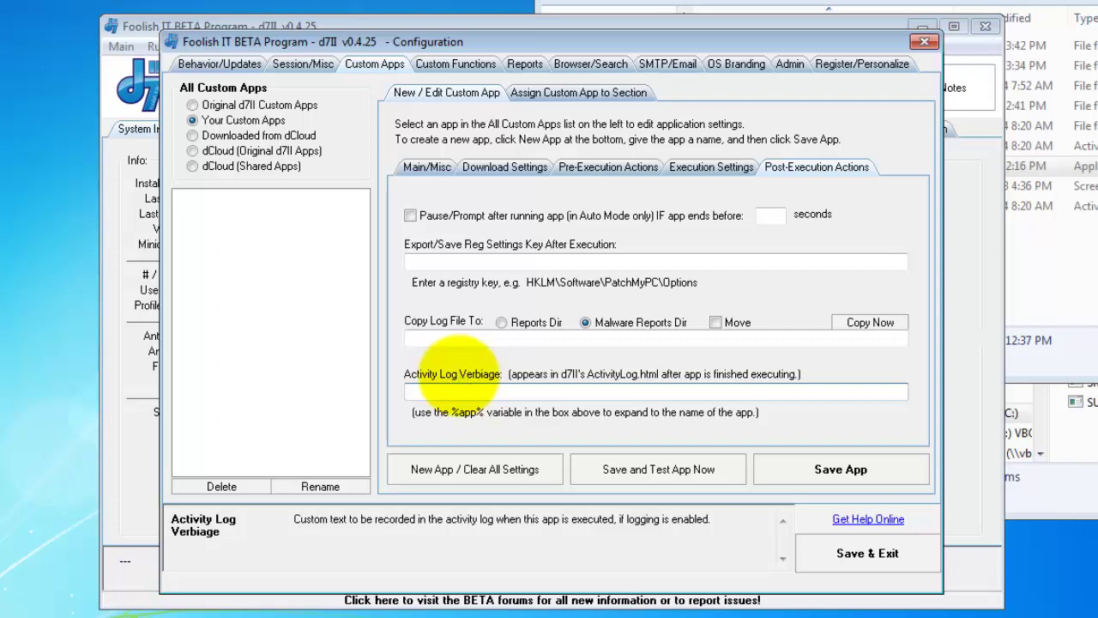
type("Repaired Wind")
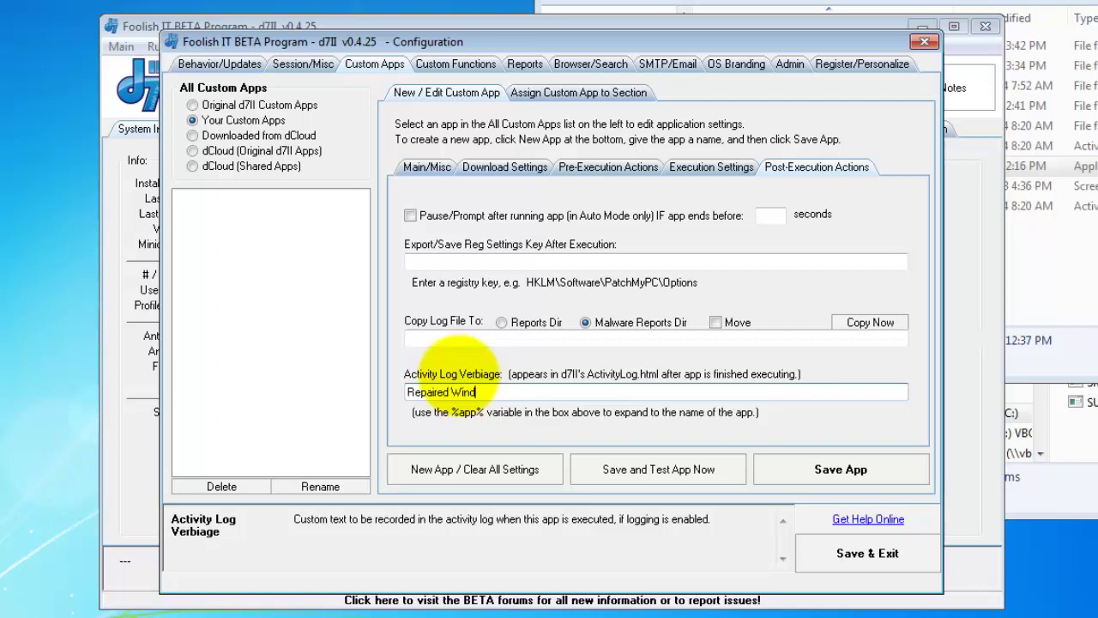
type("ows with %")
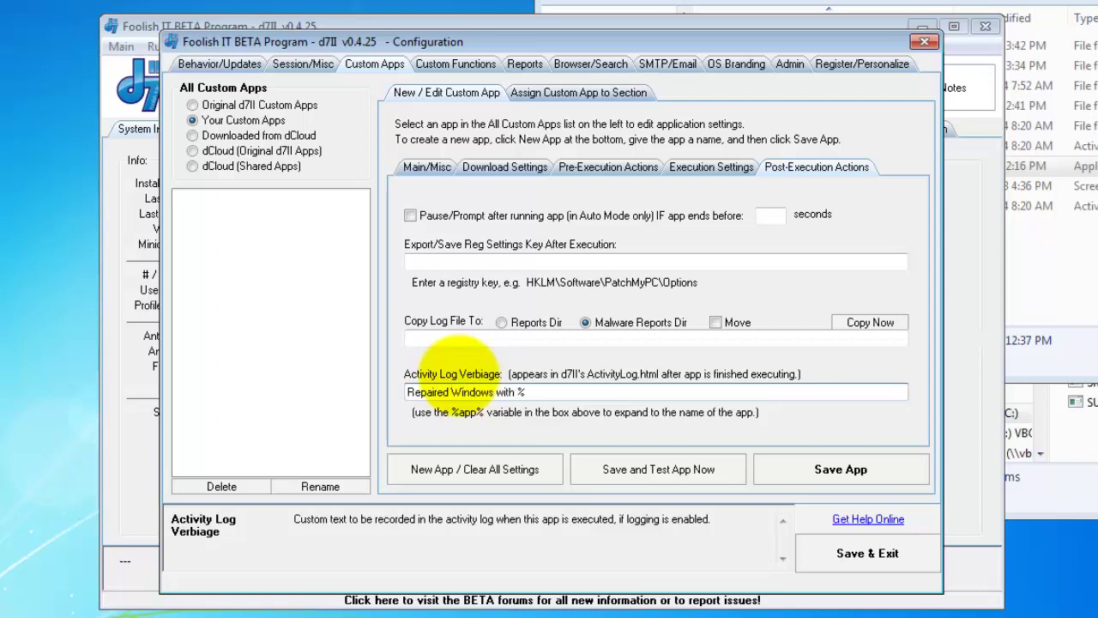
type("app%")
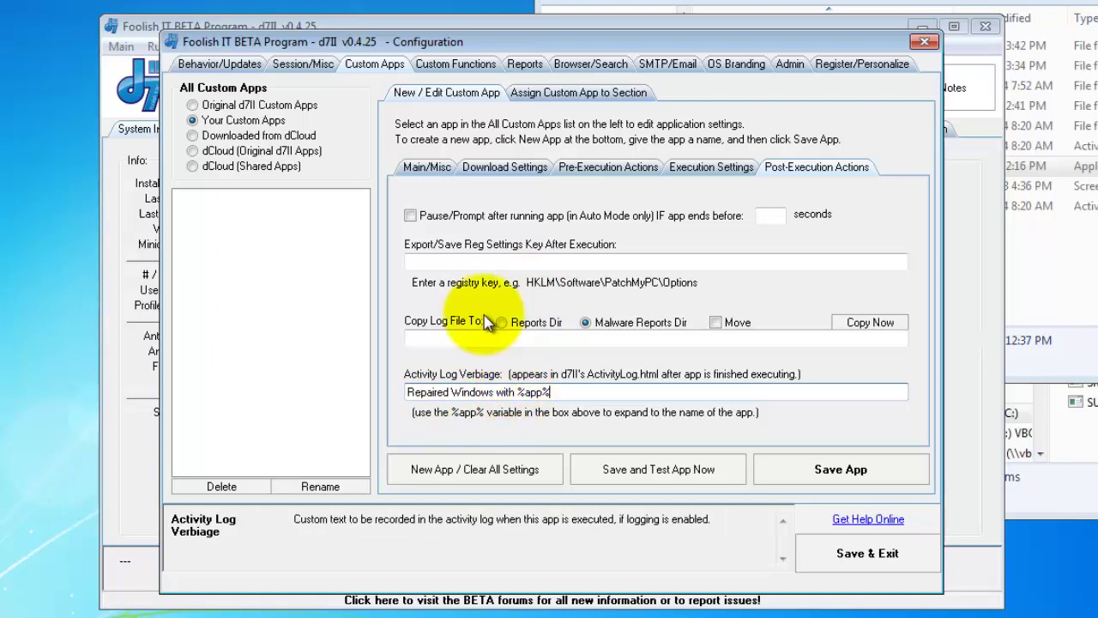
left_click(427, 166)
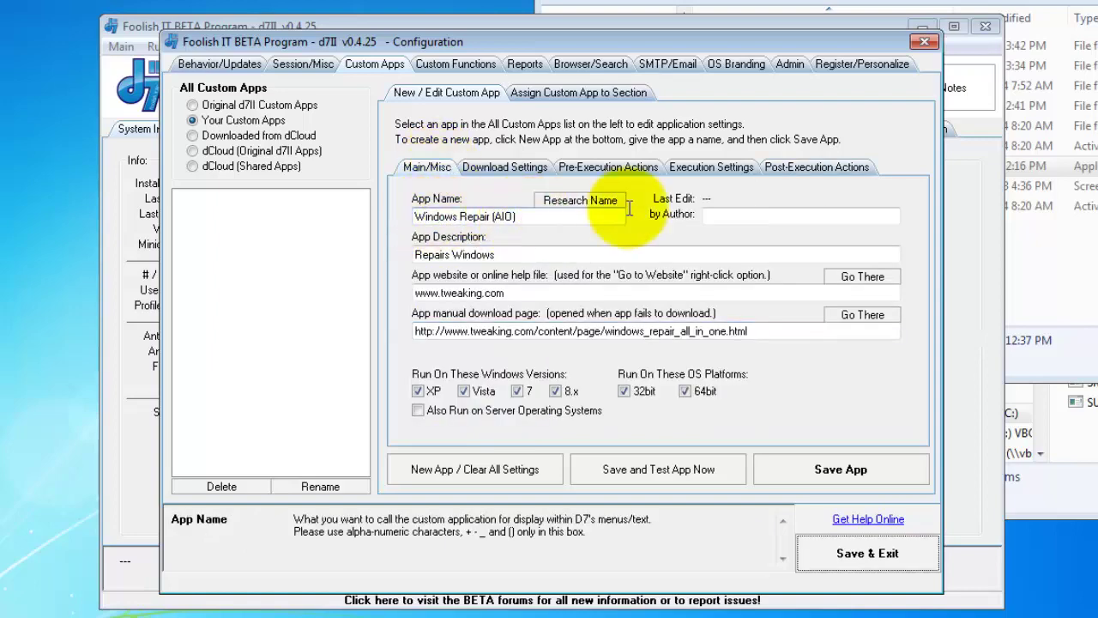
left_click(790, 166)
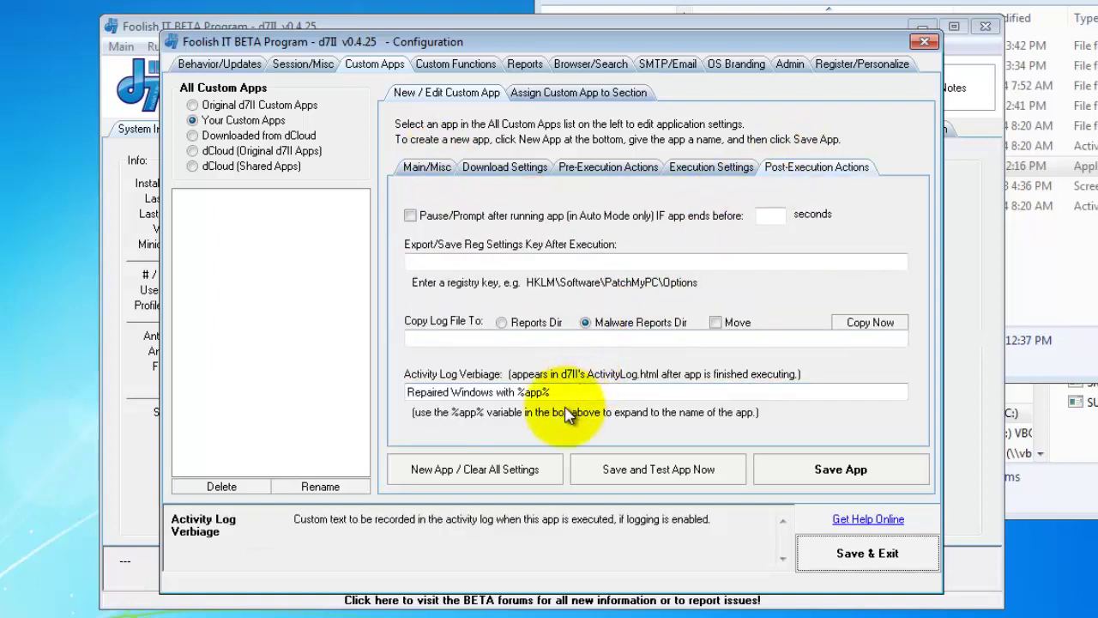
- Set the app's log file destination to the Reports Dir and enable moving the log file
left_click(502, 323)
left_click(718, 324)
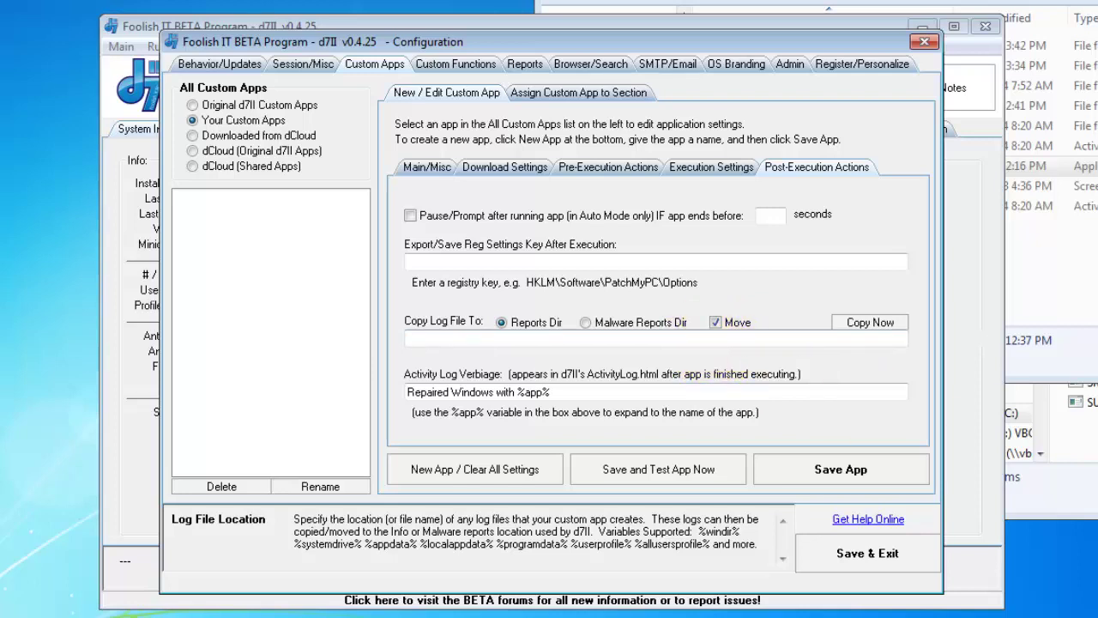
left_click(508, 341)
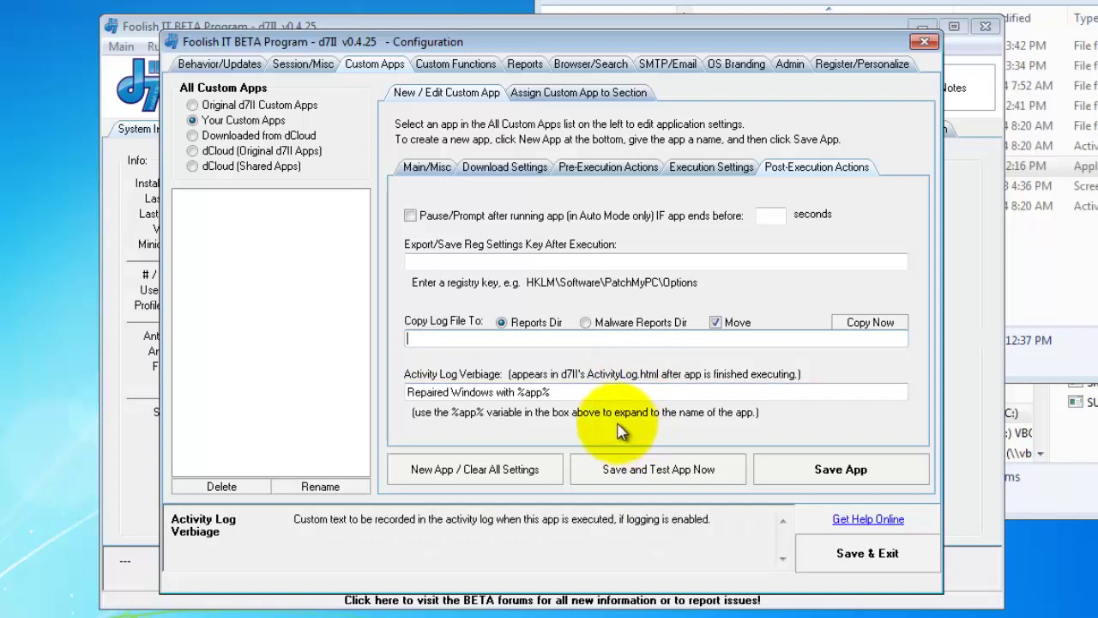
- Save and test the app without simulating Auto Mode, stopping the repairs and closing Windows Repair once it has launched
left_click(622, 487)
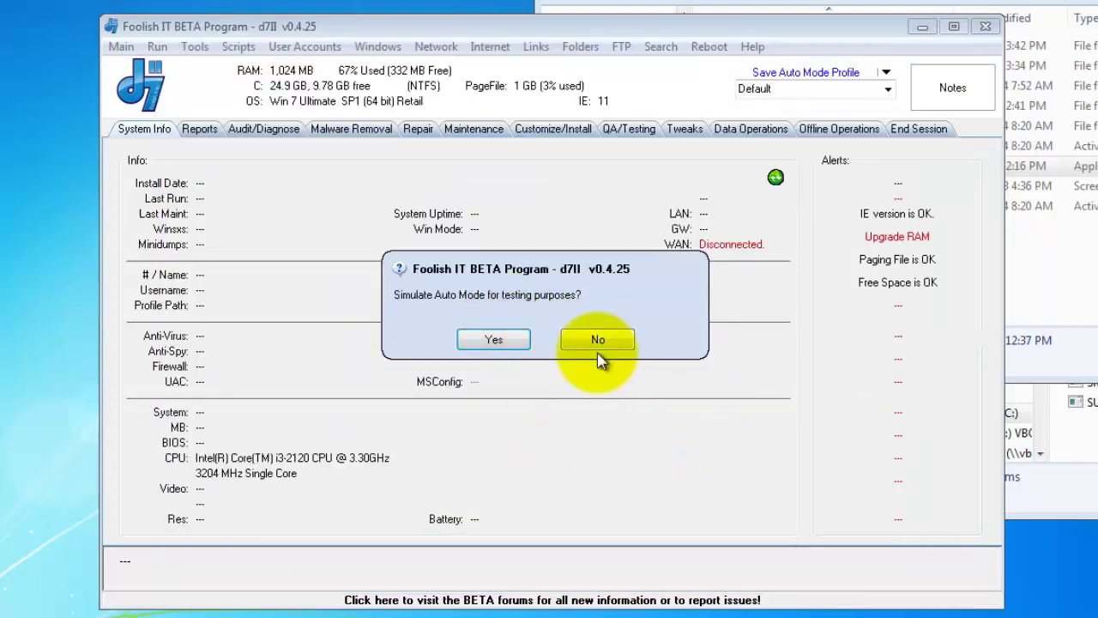
left_click(599, 339)
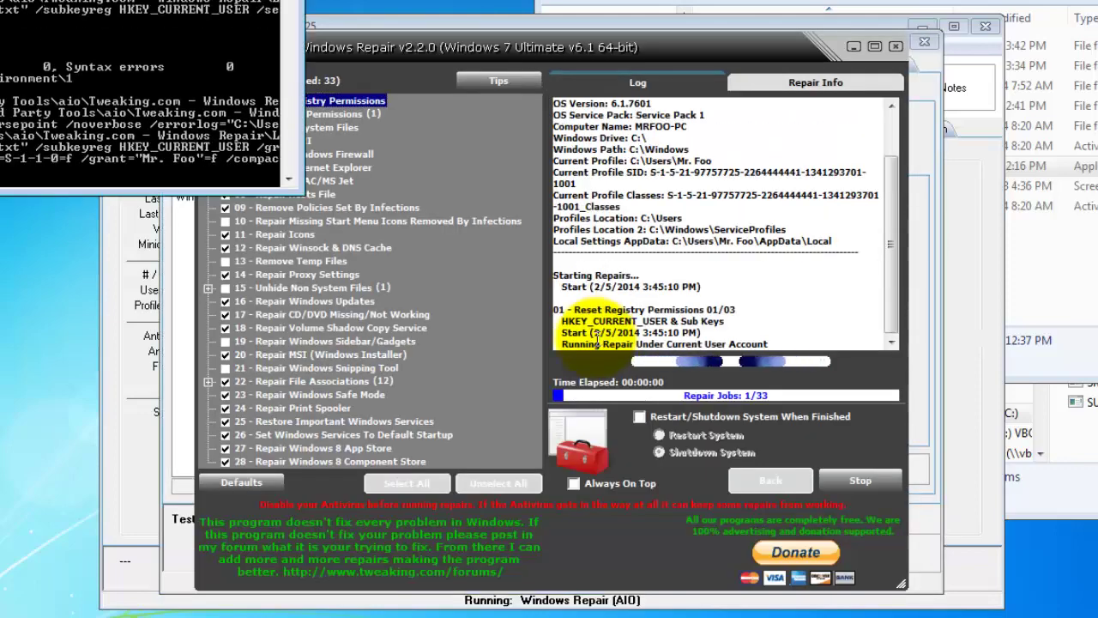
left_click(858, 481)
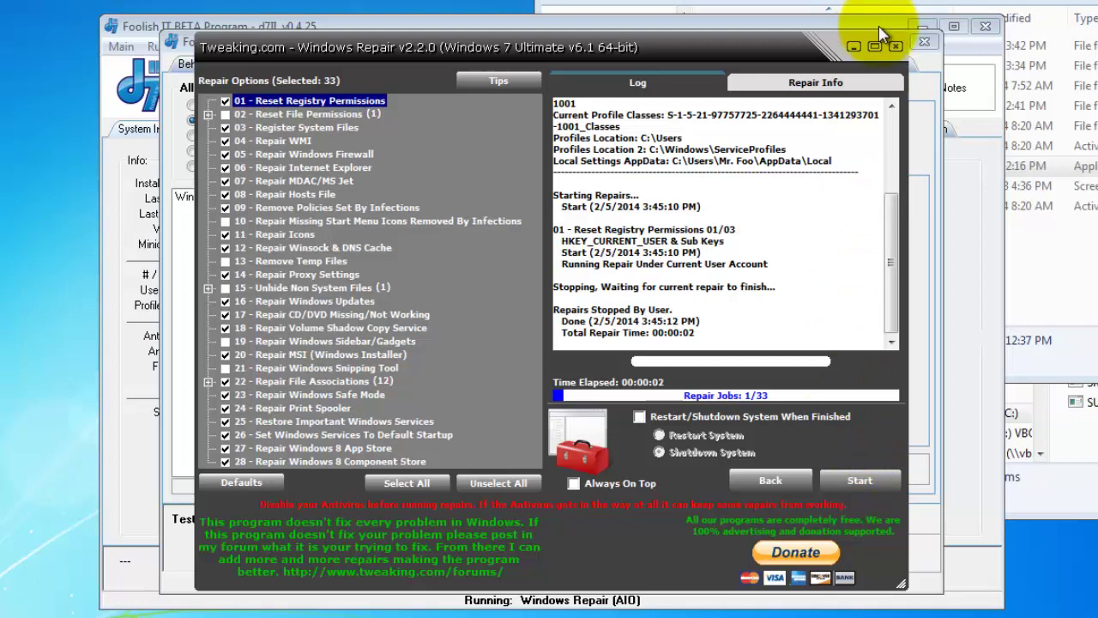
left_click(896, 46)
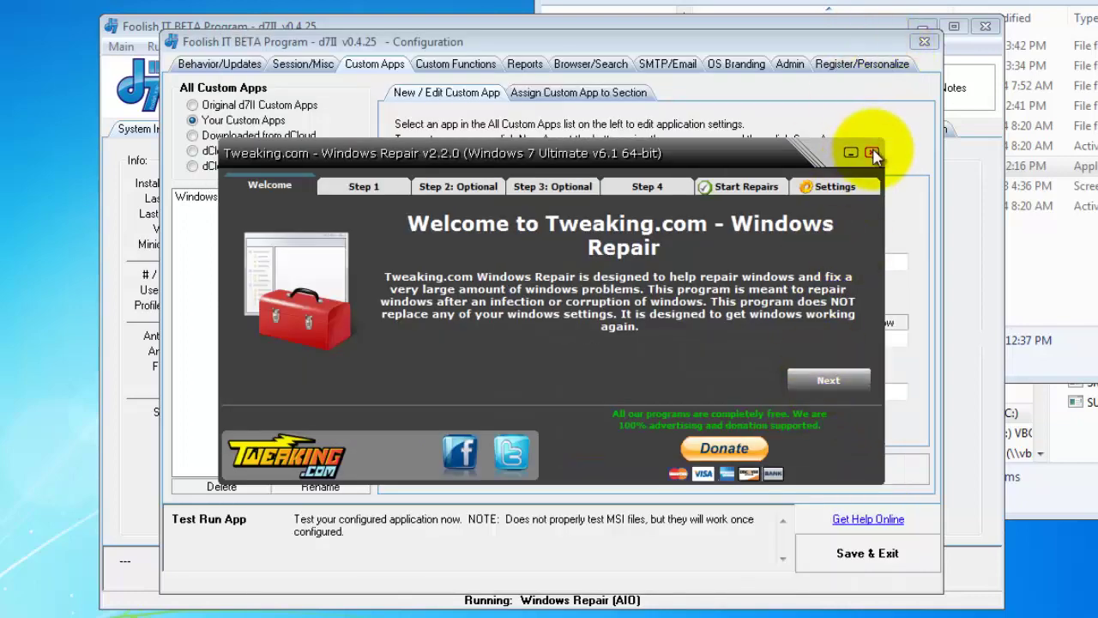
left_click(871, 152)
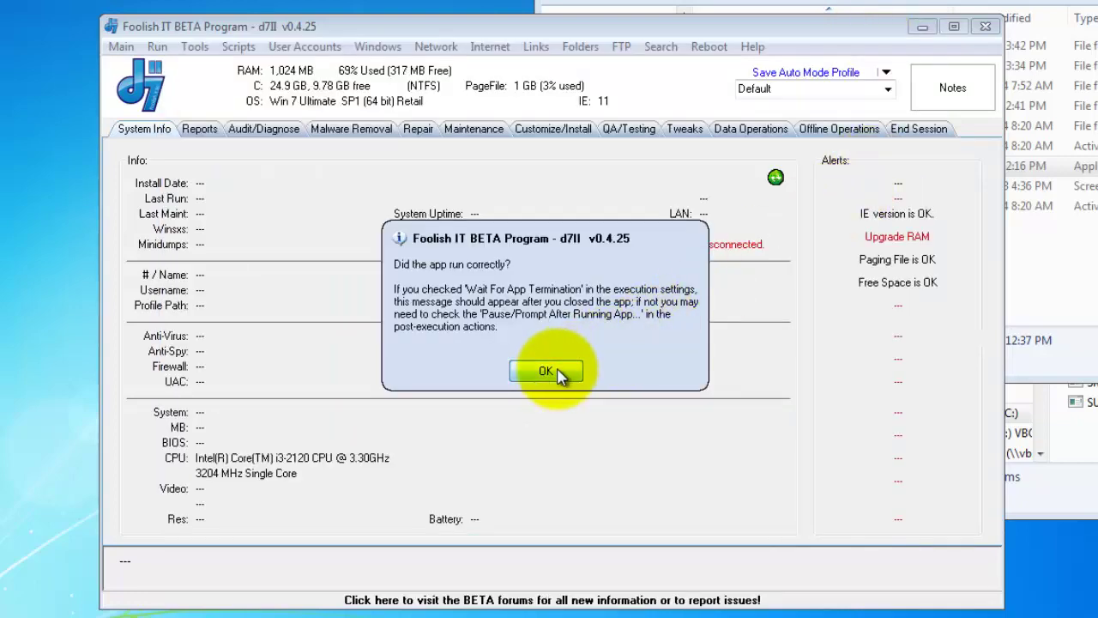
left_click(559, 372)
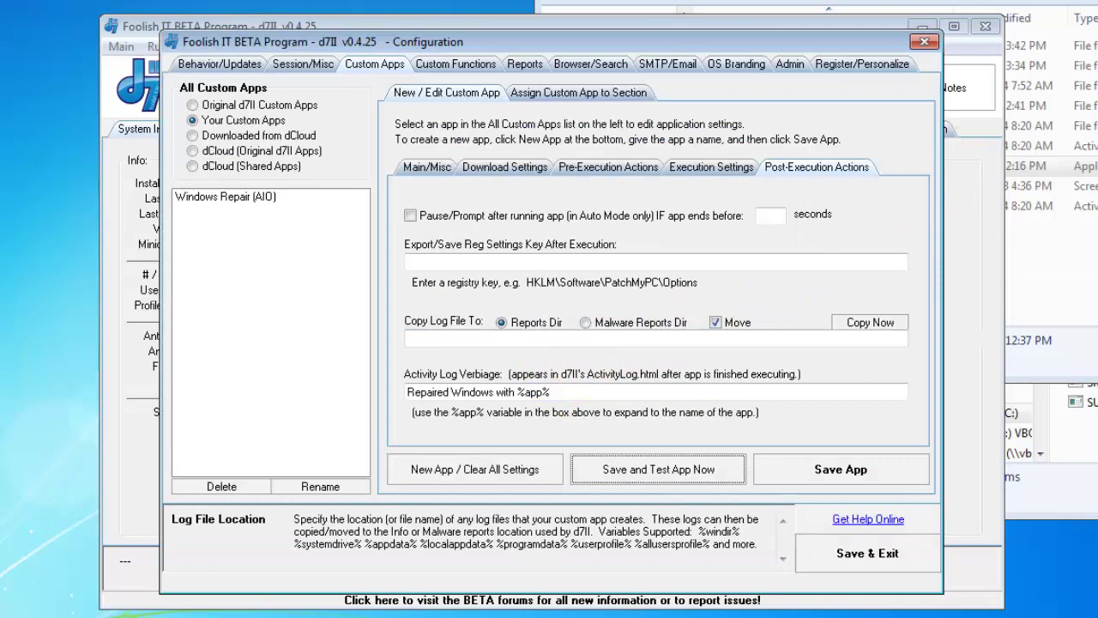
- Open the app's directory from the execution settings and look up the main repair log's file name in the Logs folder
left_click(711, 167)
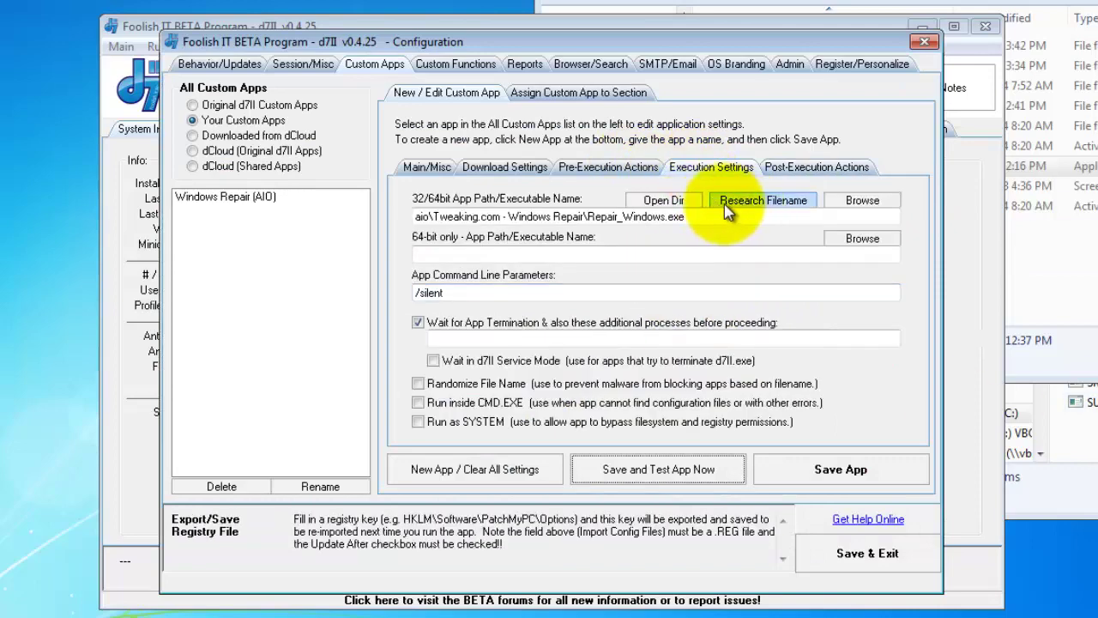
left_click(675, 202)
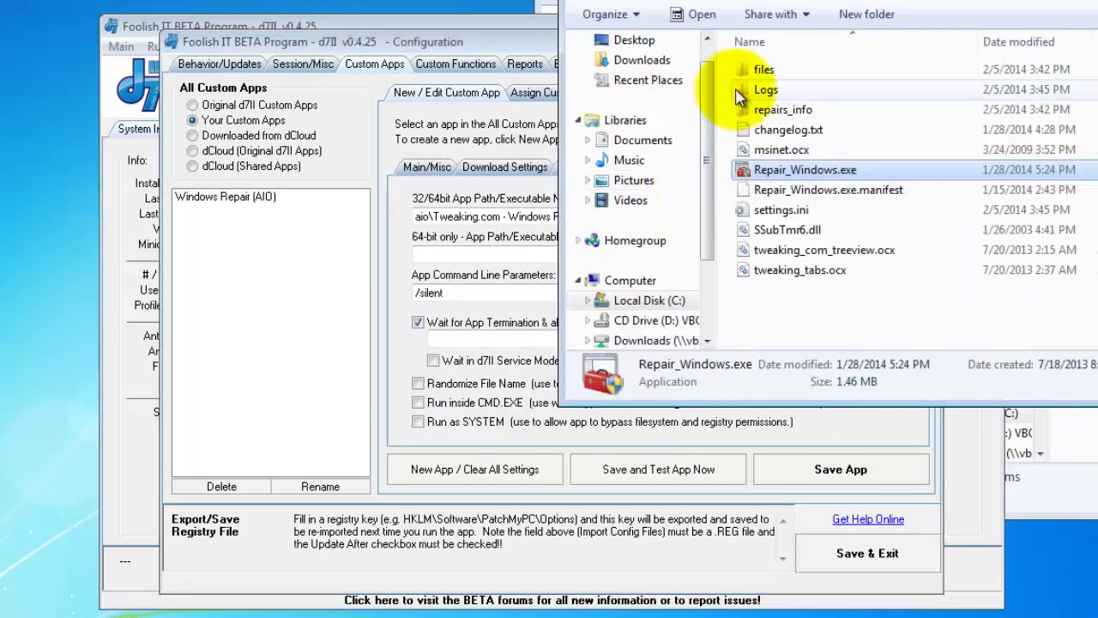
double_click(768, 91)
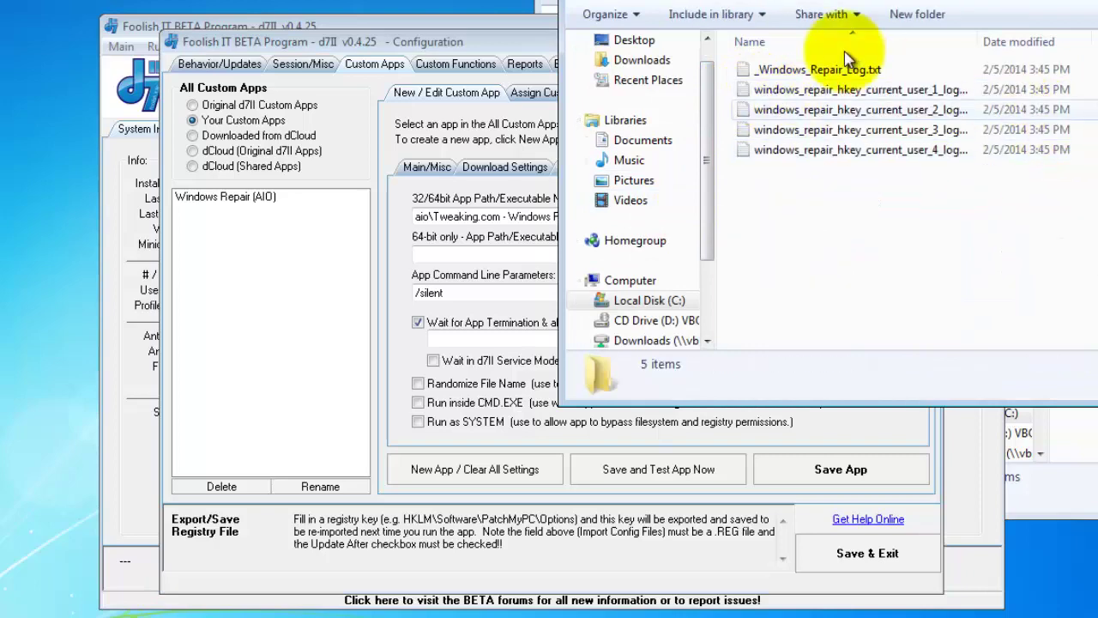
left_click(783, 75)
right_click(784, 75)
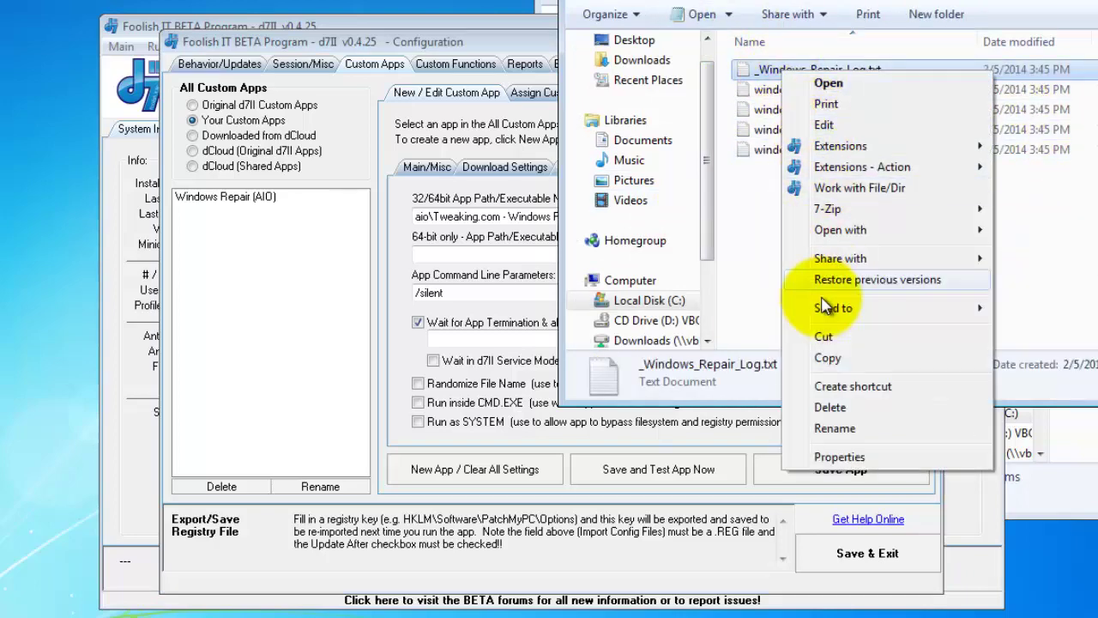
left_click(835, 429)
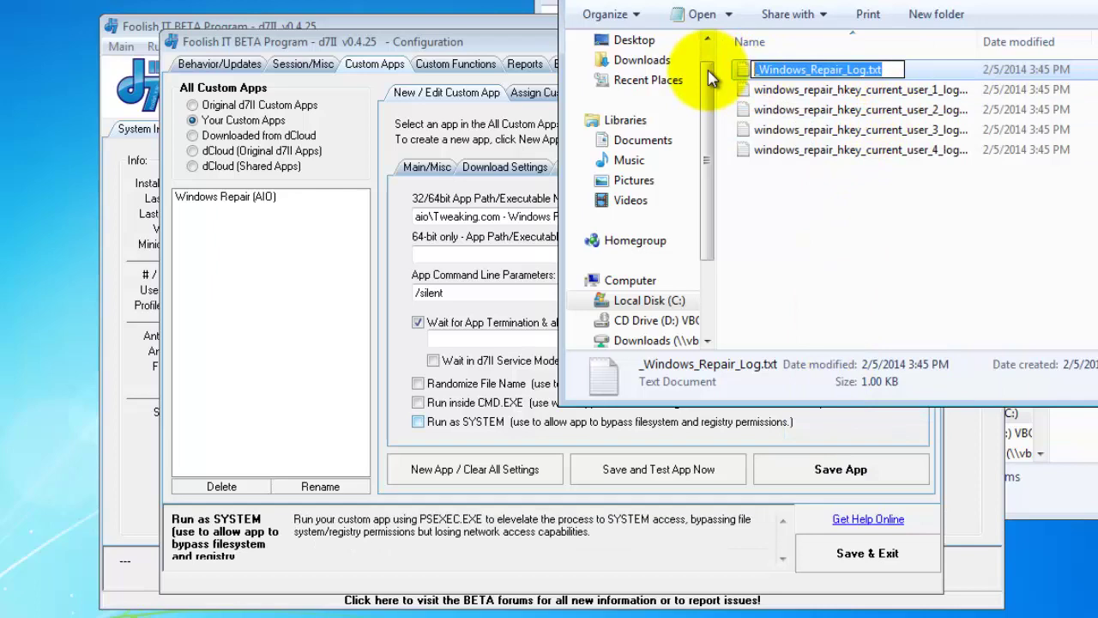
left_click(868, 204)
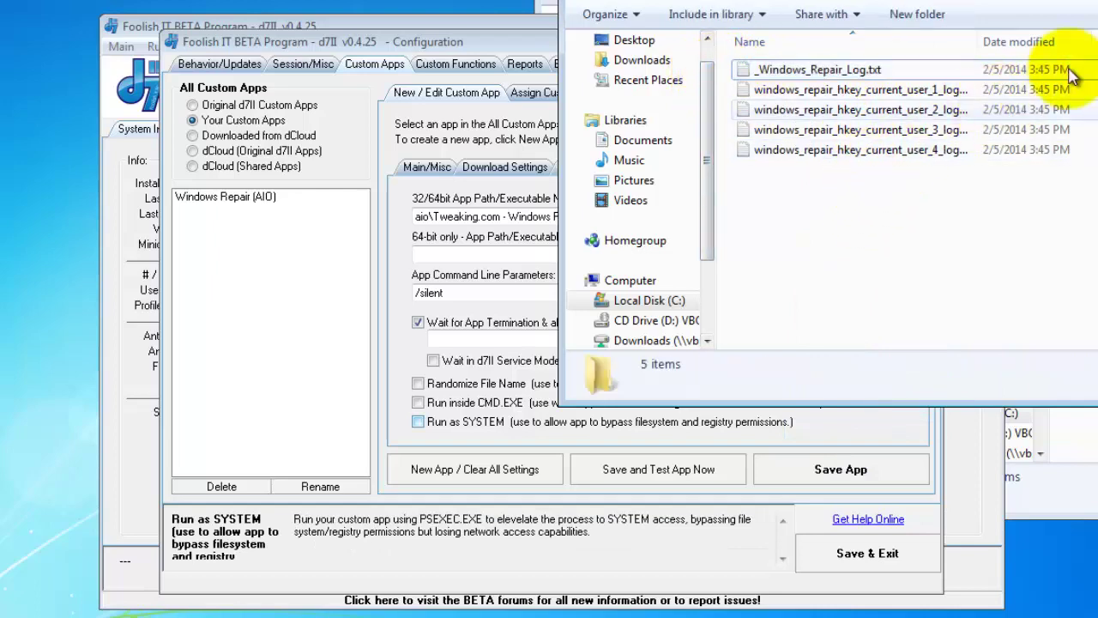
left_click_drag(943, 5, 1097, 120)
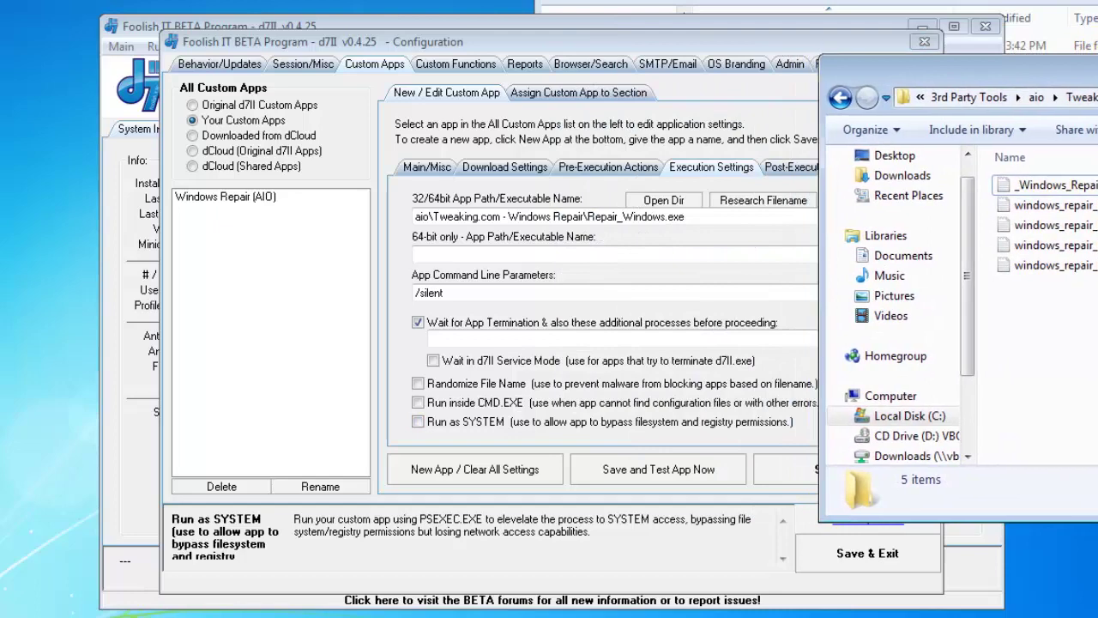
- In the app's post-execution actions, start the path of the log file to copy with %apppath%\
left_click(783, 51)
left_click(785, 171)
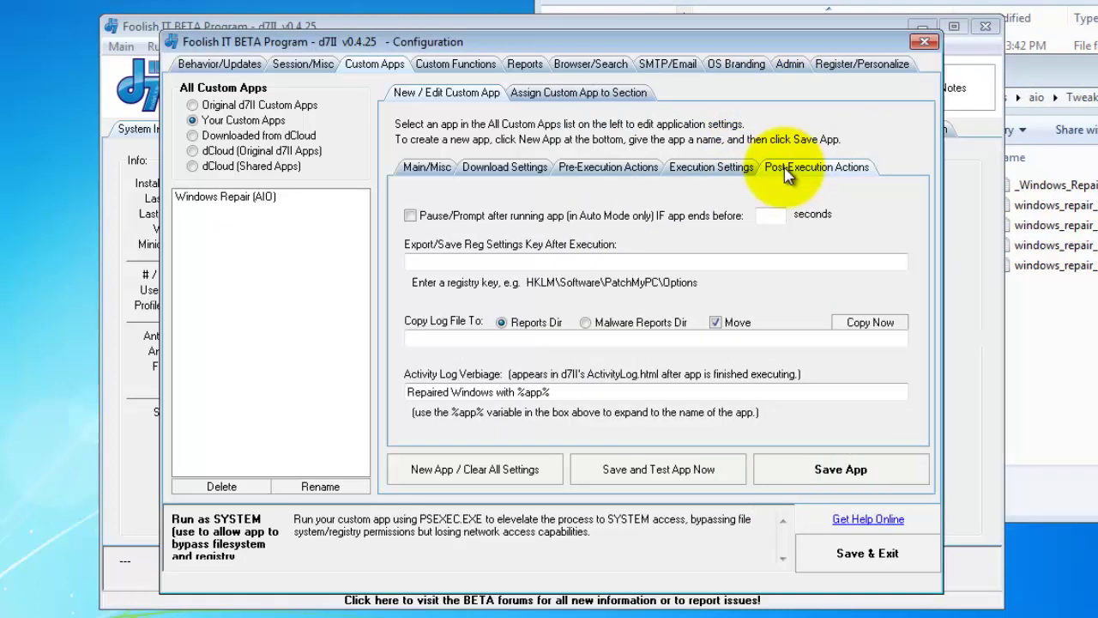
mouse_move(459, 326)
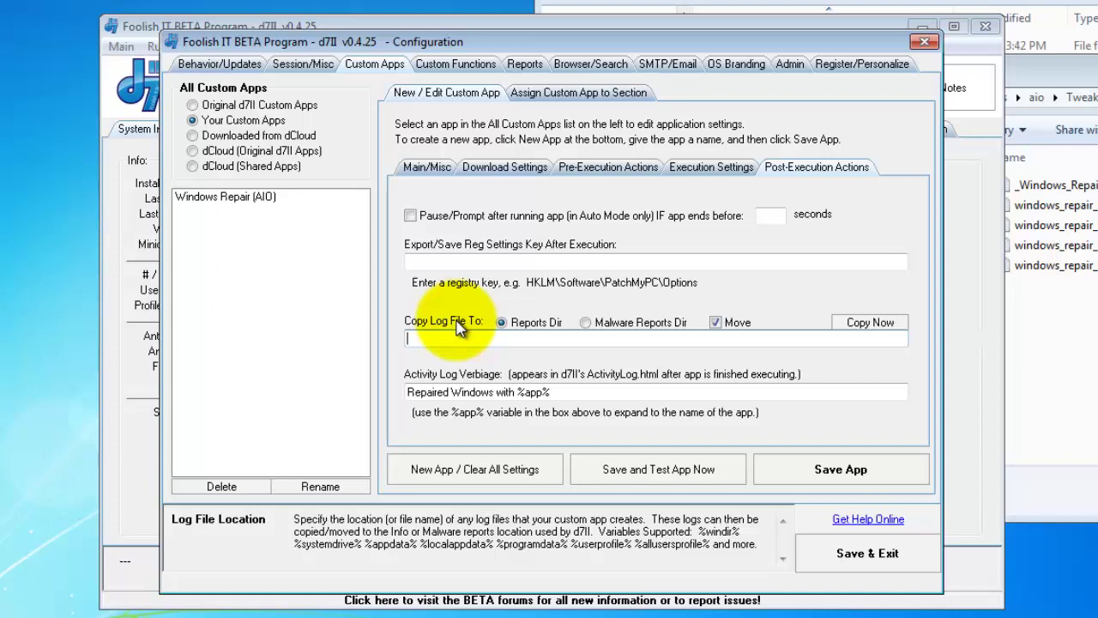
type("%apppath%\\")
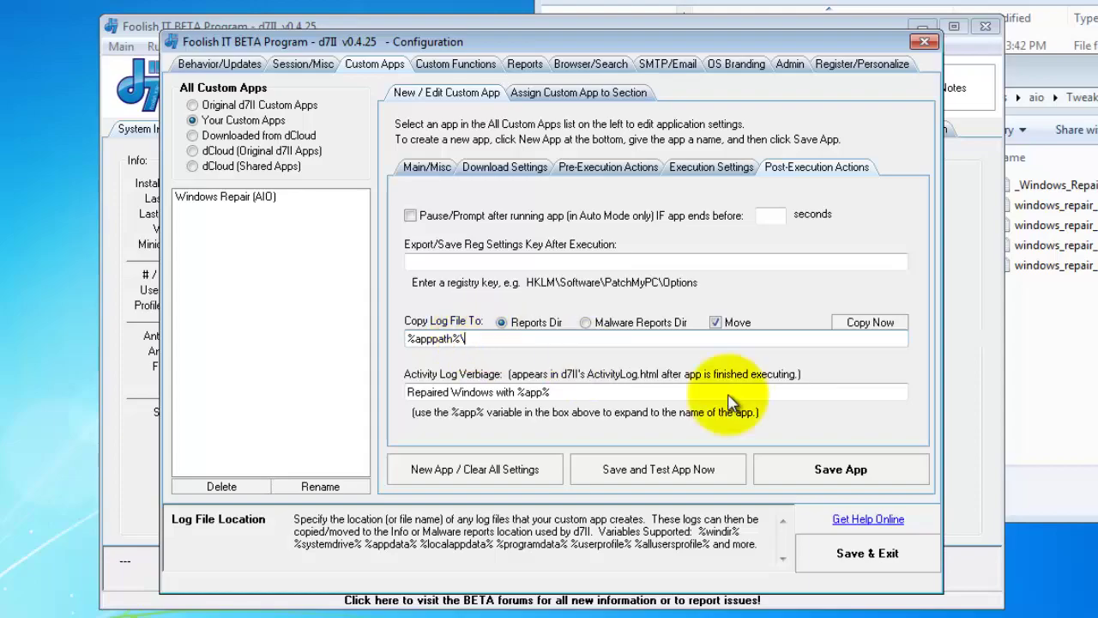
- Trace the folder path from 3rd Party Tools through aio and Tweaking.com - Windows Repair to the repair log in Logs
left_click(1082, 81)
left_click(1037, 99)
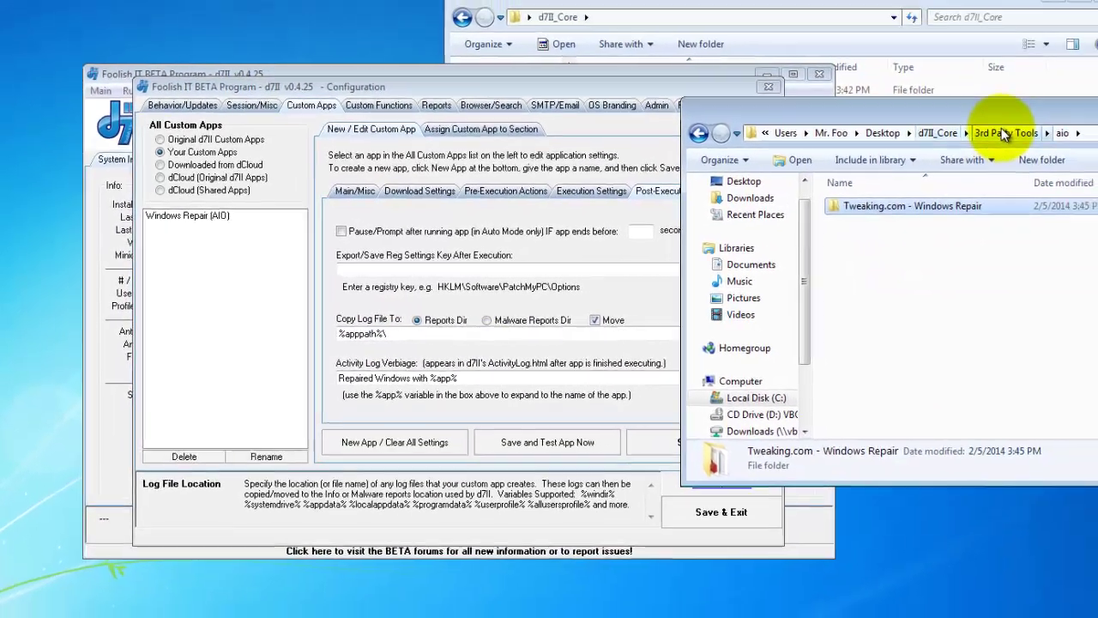
left_click(1004, 134)
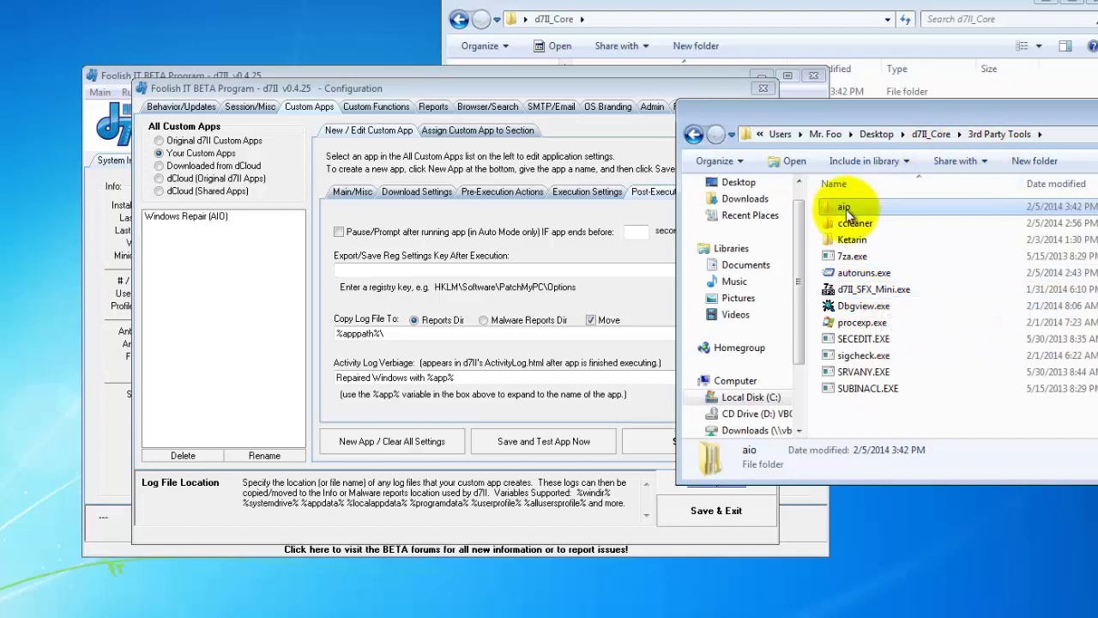
double_click(846, 210)
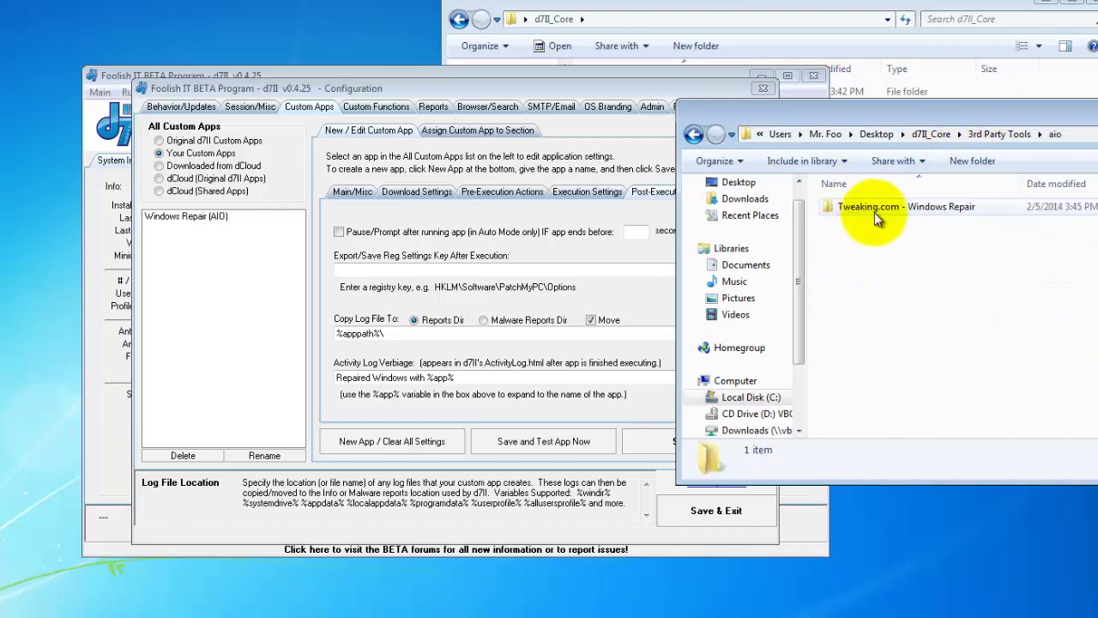
double_click(874, 208)
left_click(877, 291)
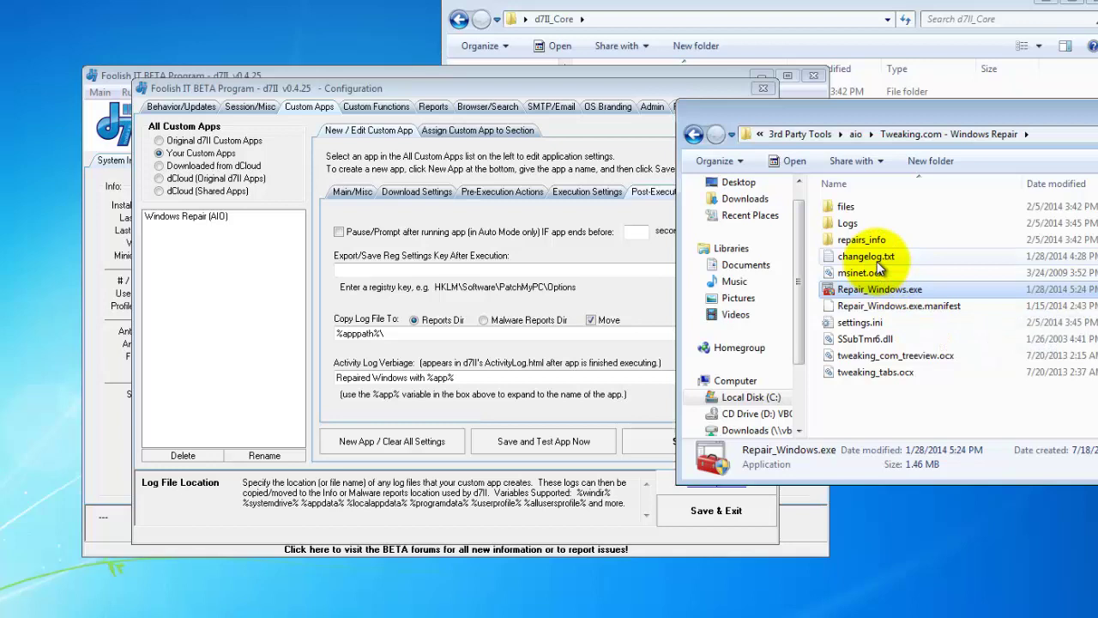
double_click(863, 223)
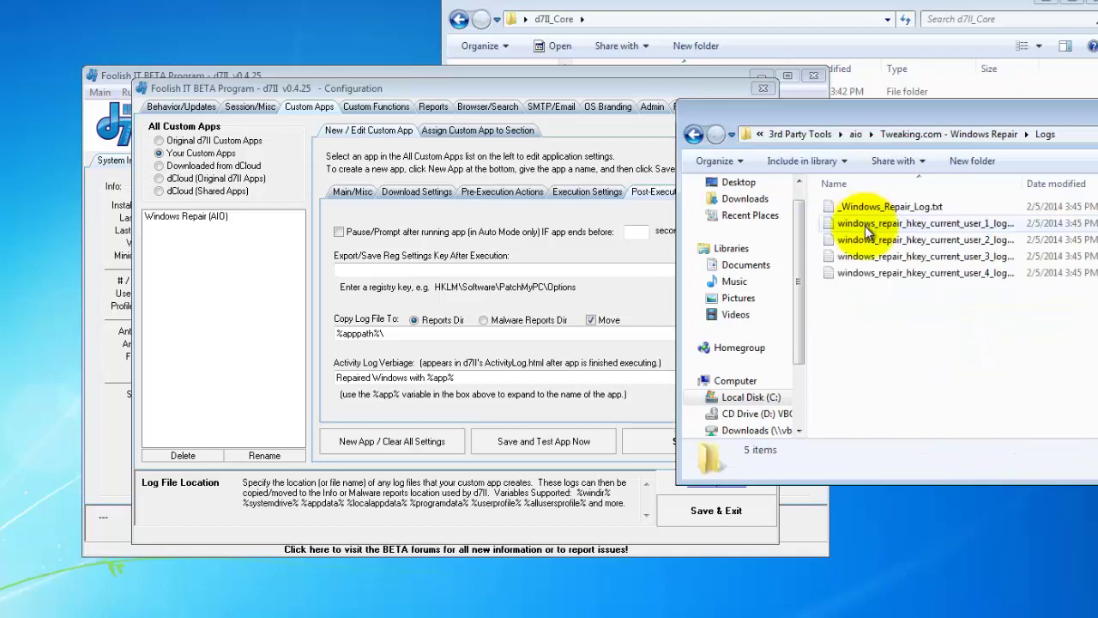
- Complete the log file path as %apppath%\Logs\_Windows_Repair_Log.txt and run the log copy immediately
left_click(486, 334)
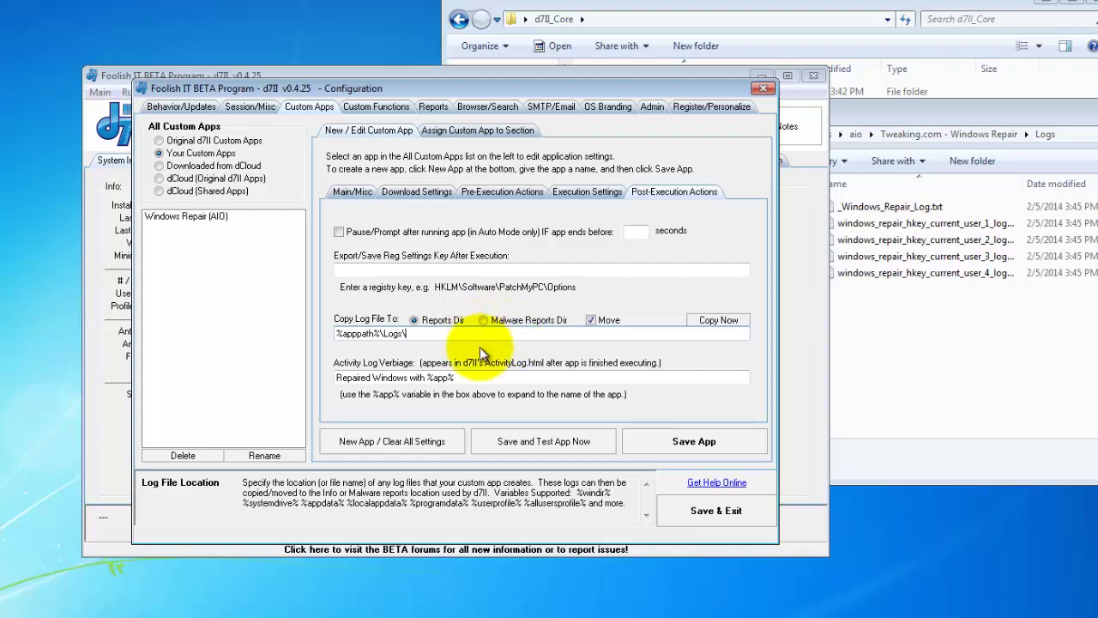
right_click(487, 336)
left_click(510, 398)
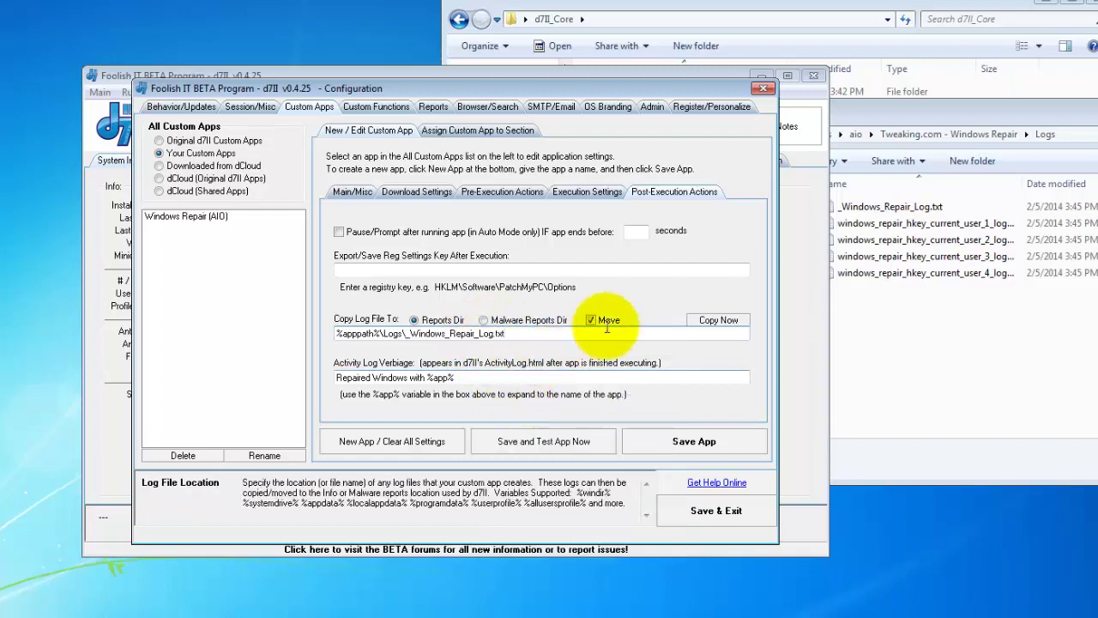
left_click(722, 322)
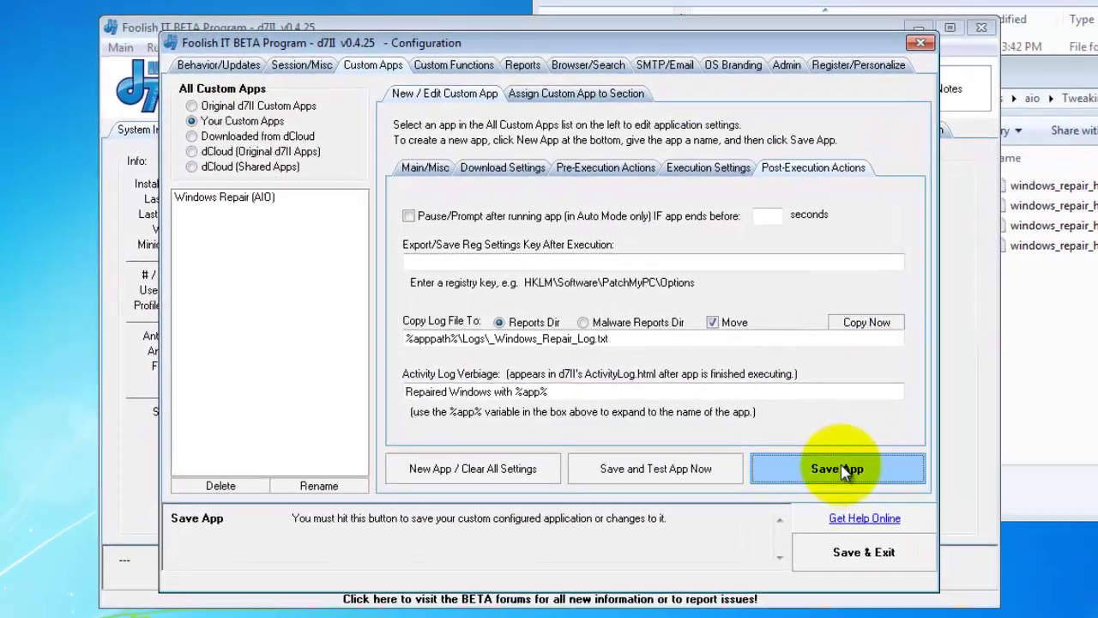
- Save the Windows Repair (AIO) app, and save and exit the configuration
left_click(845, 474)
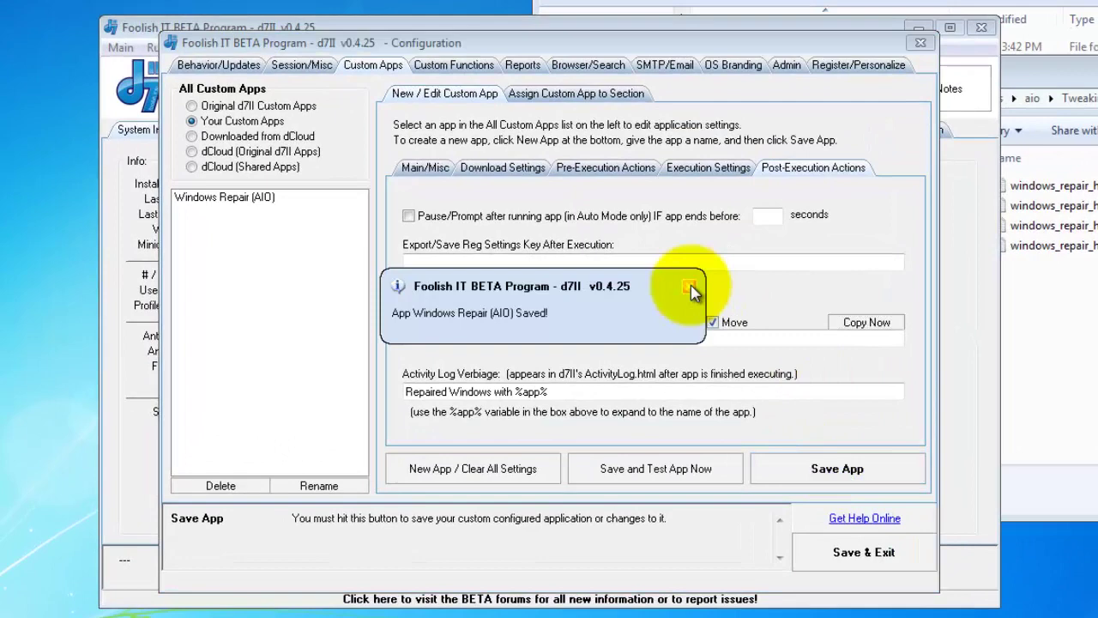
left_click(840, 540)
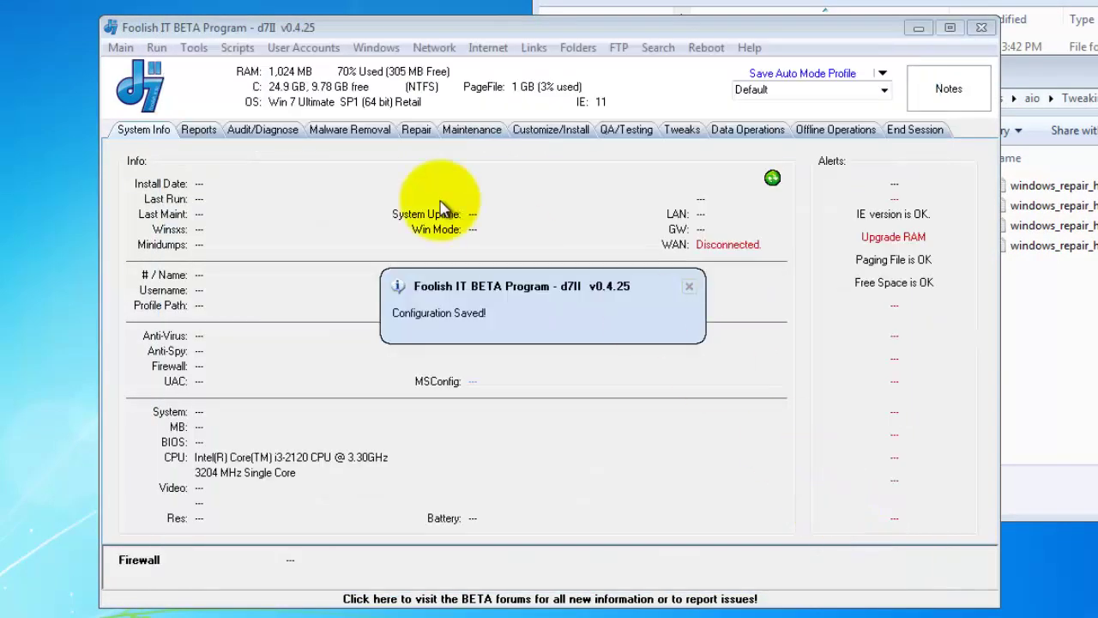
- Review the information reports: the moved _Windows_Repair_Log.txt, the latest dated repair log and the activity entries in Work Report.html
left_click(205, 129)
left_click(210, 243)
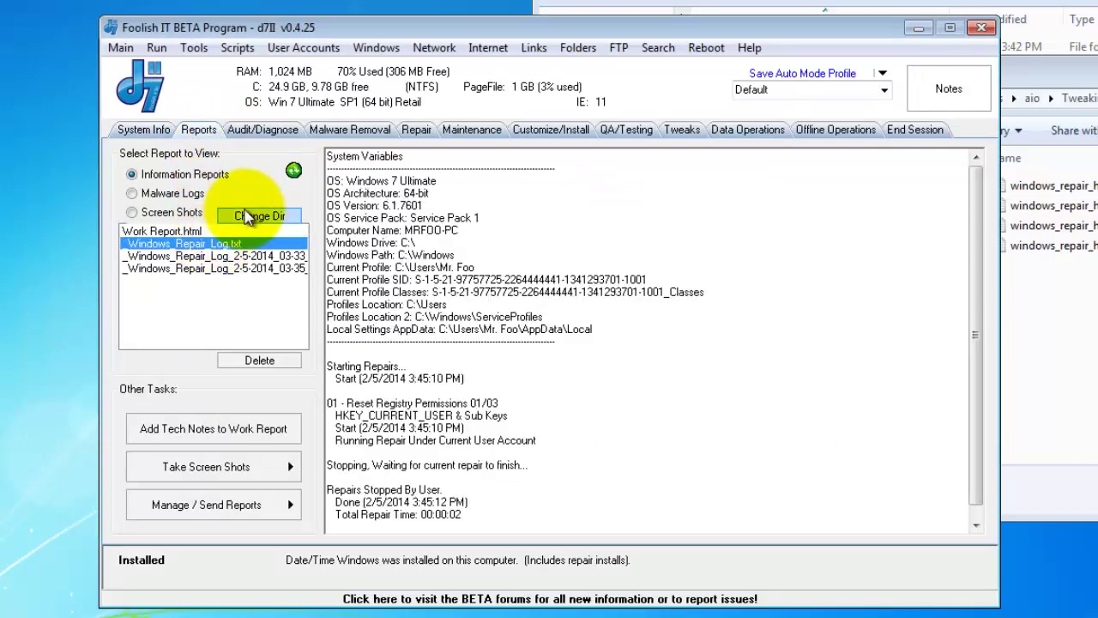
left_click(262, 270)
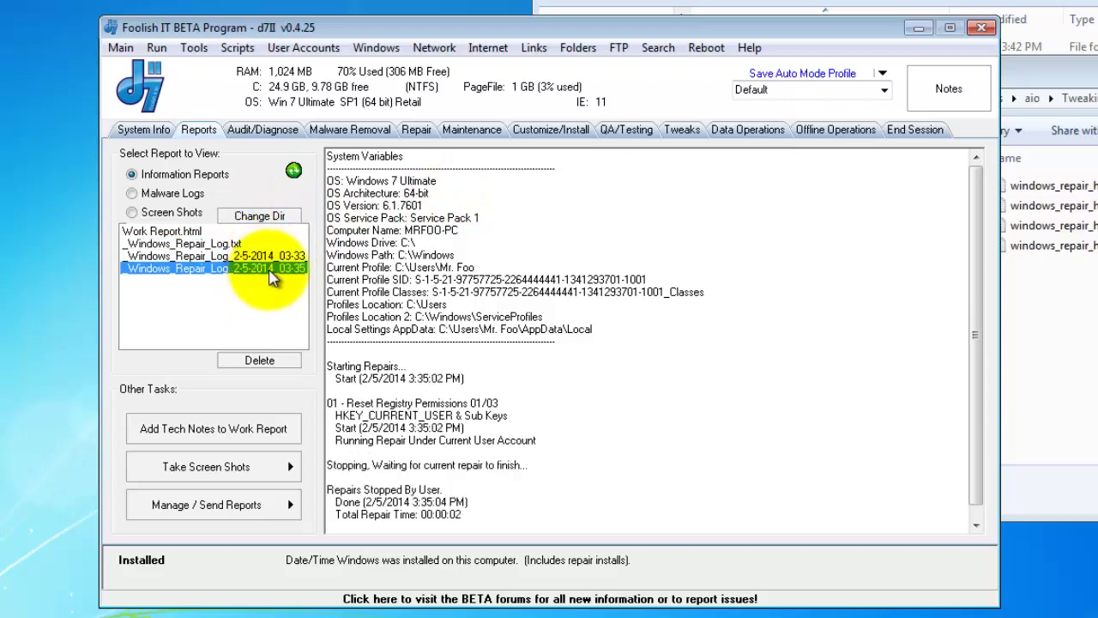
left_click(170, 234)
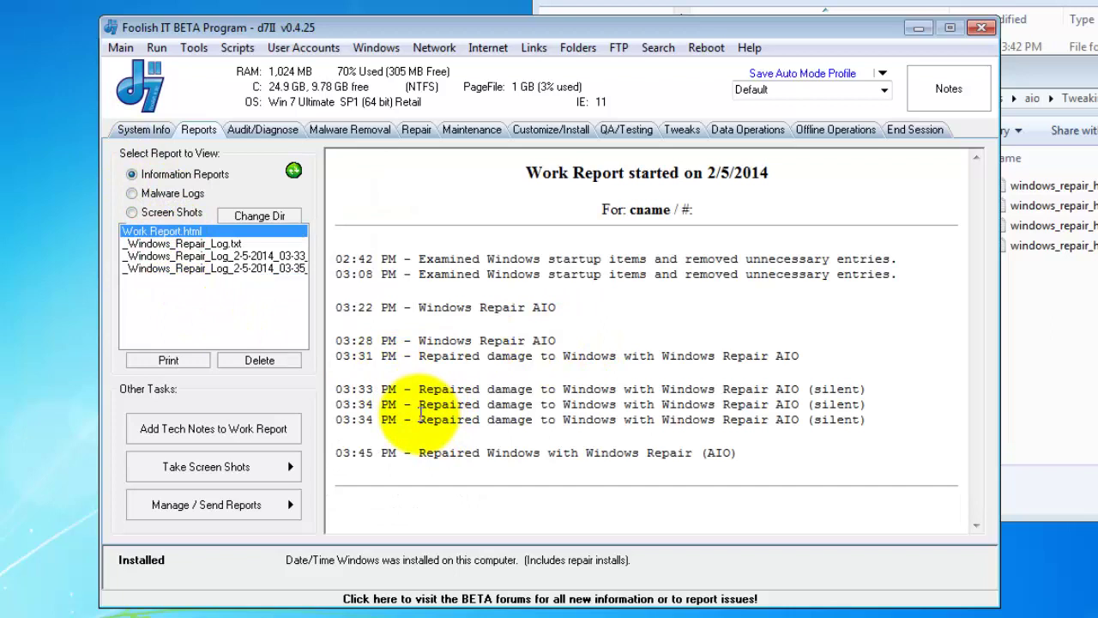
left_click_drag(420, 419, 872, 420)
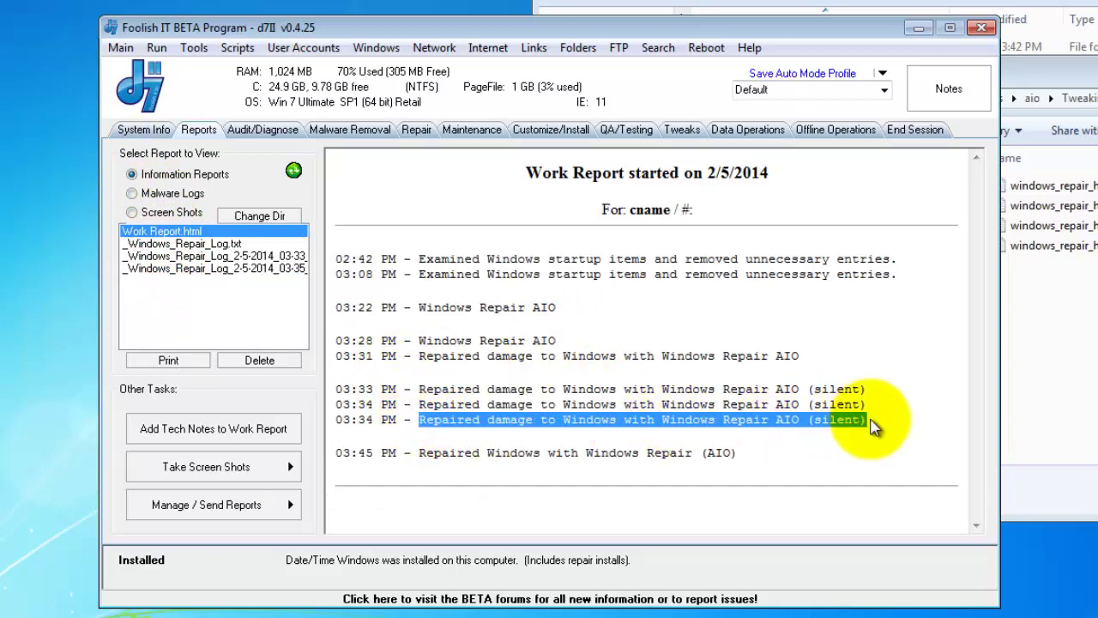
left_click(804, 352)
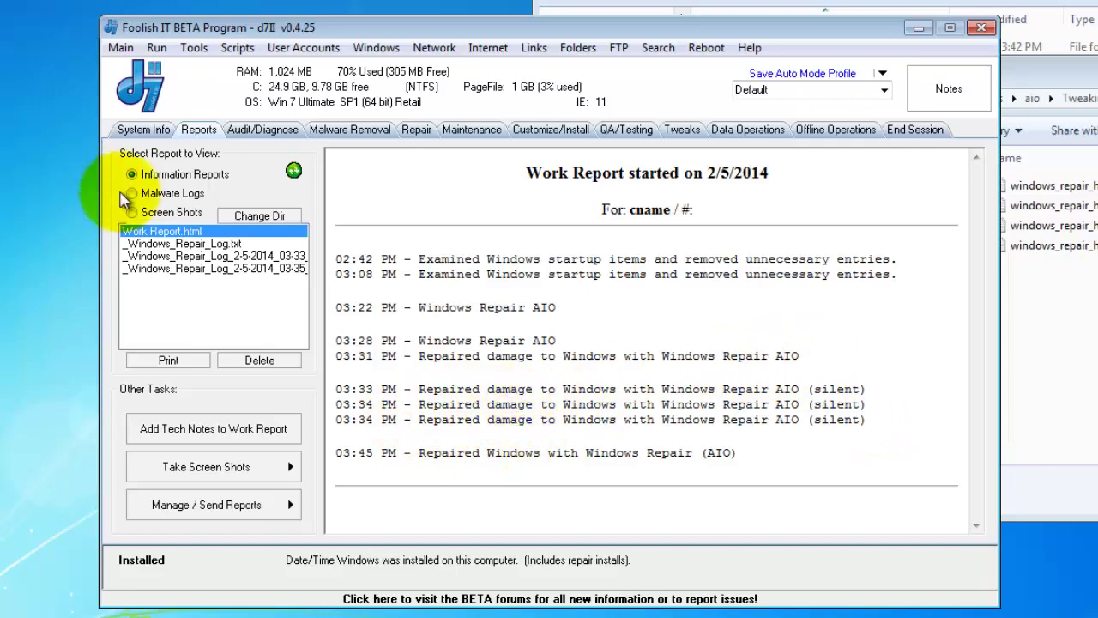
- Assign the Windows Repair (AIO) custom app to the Repair section and save the configuration
left_click(415, 131)
left_click(120, 48)
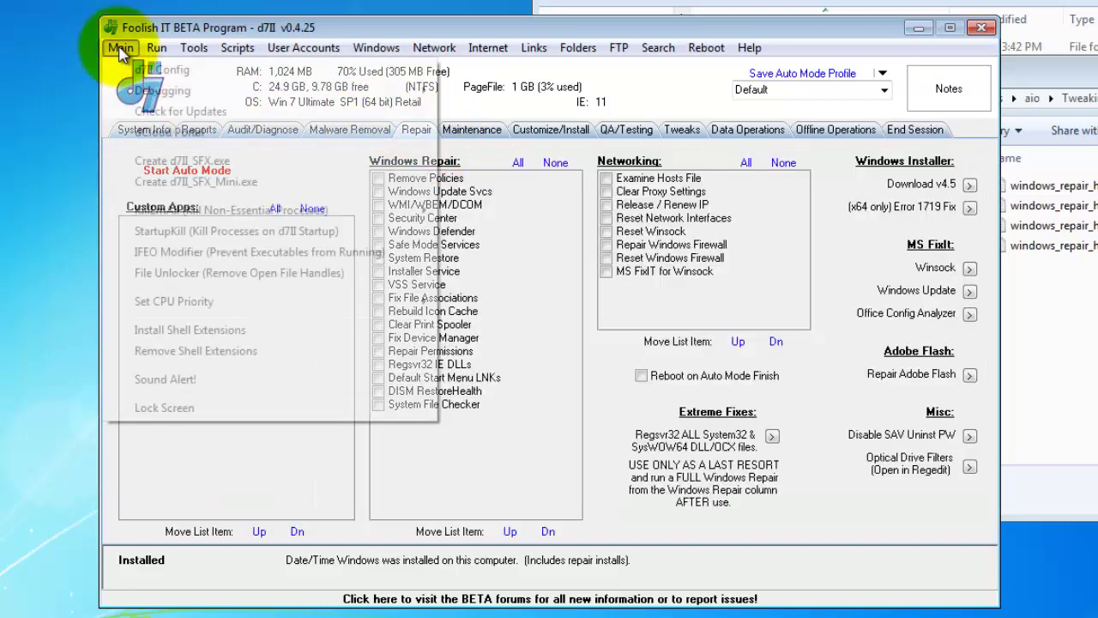
left_click(142, 71)
left_click(365, 65)
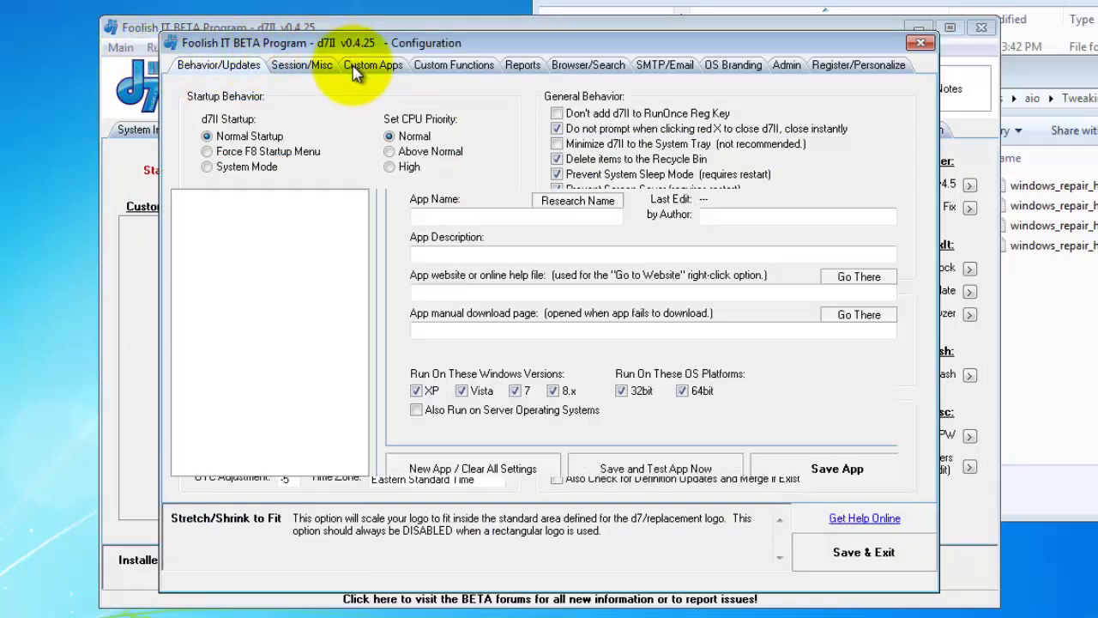
left_click(264, 123)
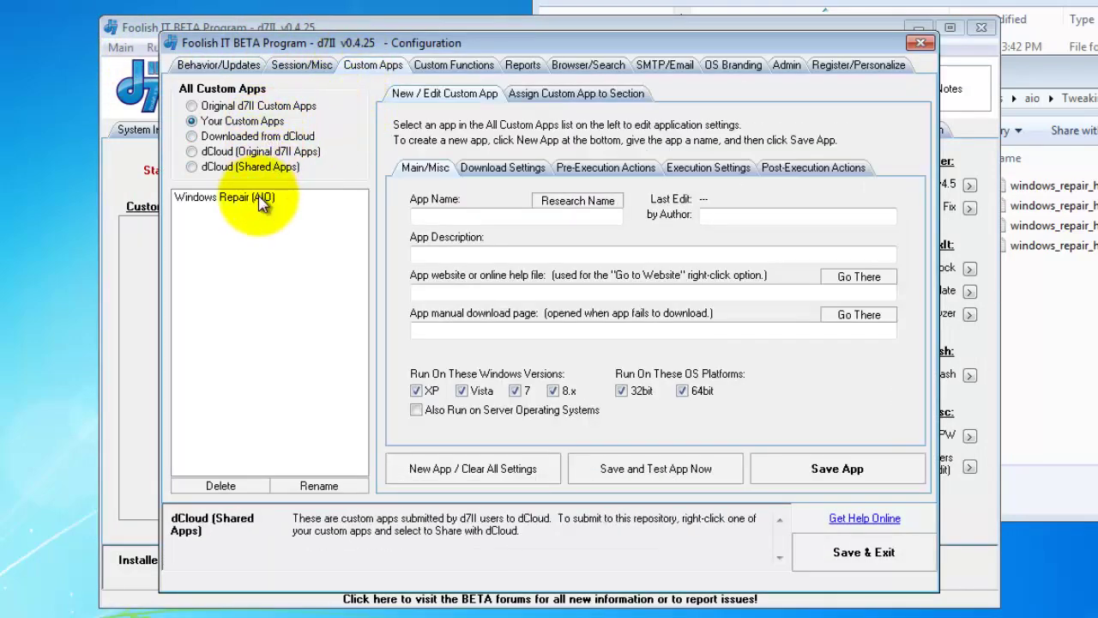
left_click(258, 196)
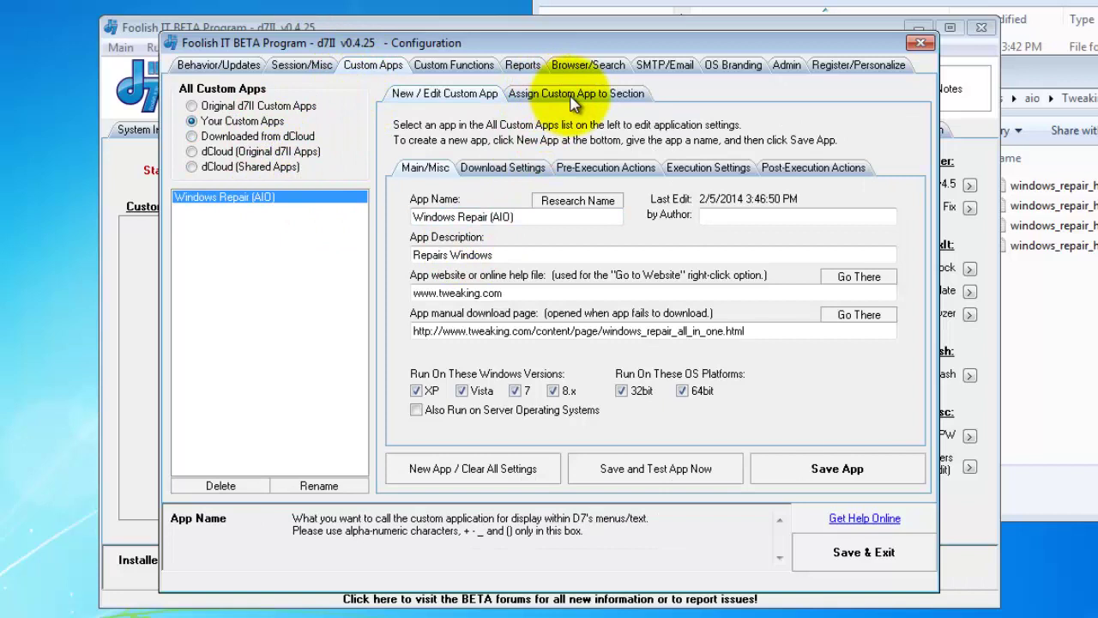
left_click(596, 99)
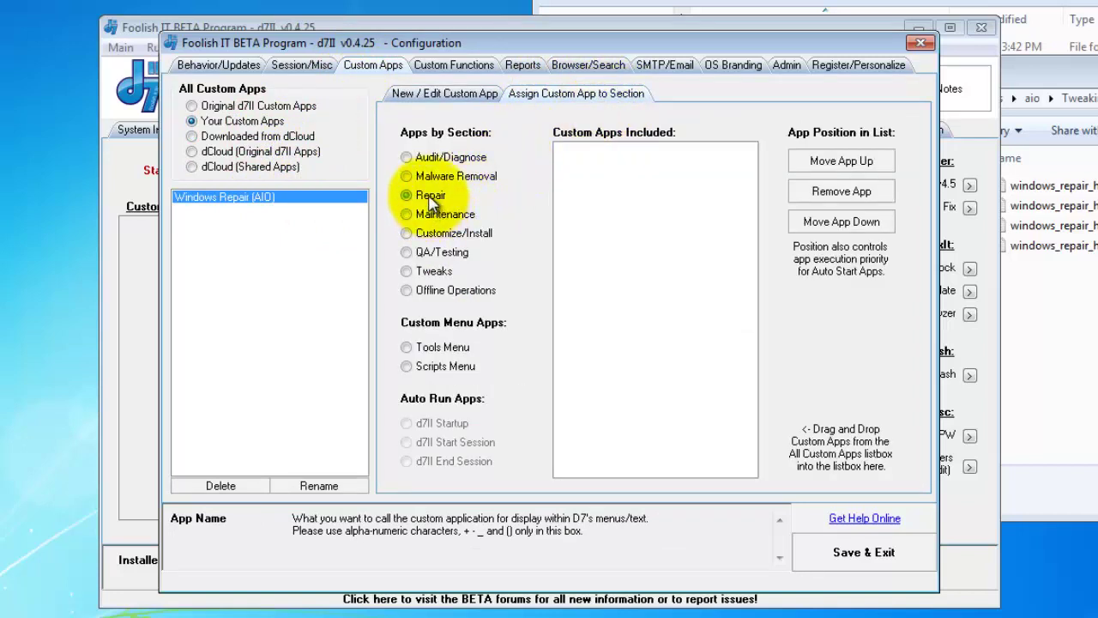
left_click_drag(304, 211, 629, 242)
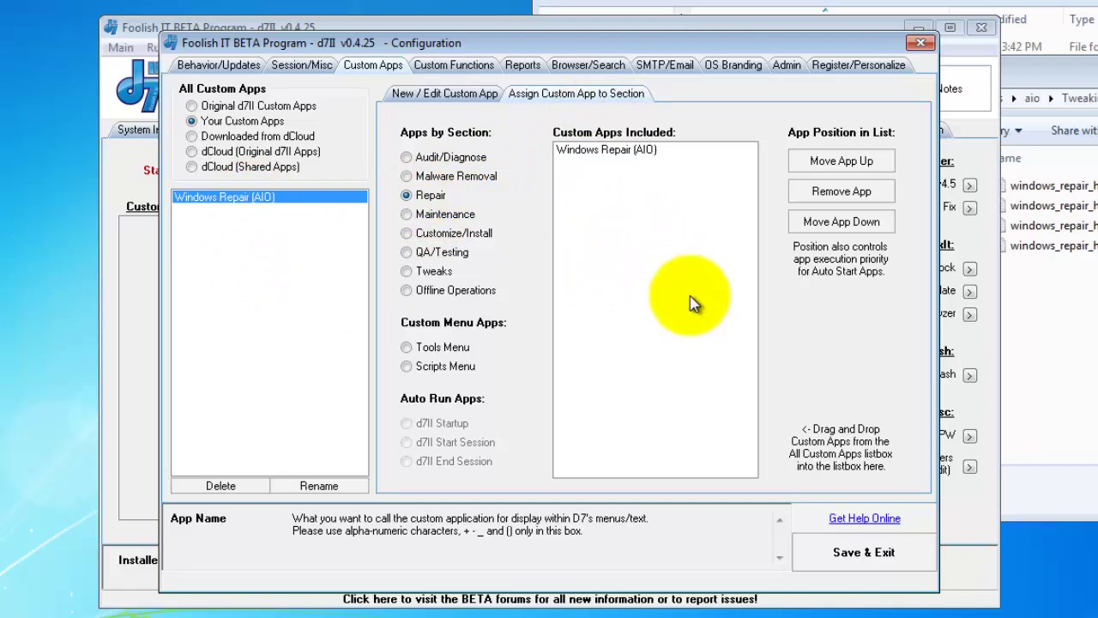
left_click(861, 550)
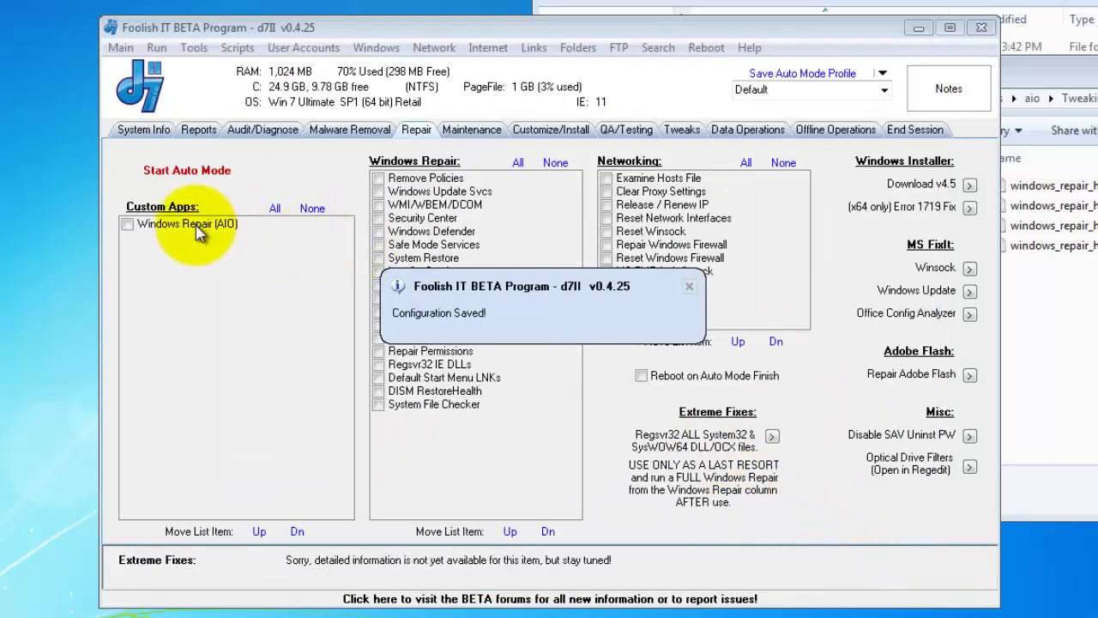
- Run Windows Repair (AIO) from the Repair section's custom apps, stop the repairs and close Windows Repair
left_click(204, 226)
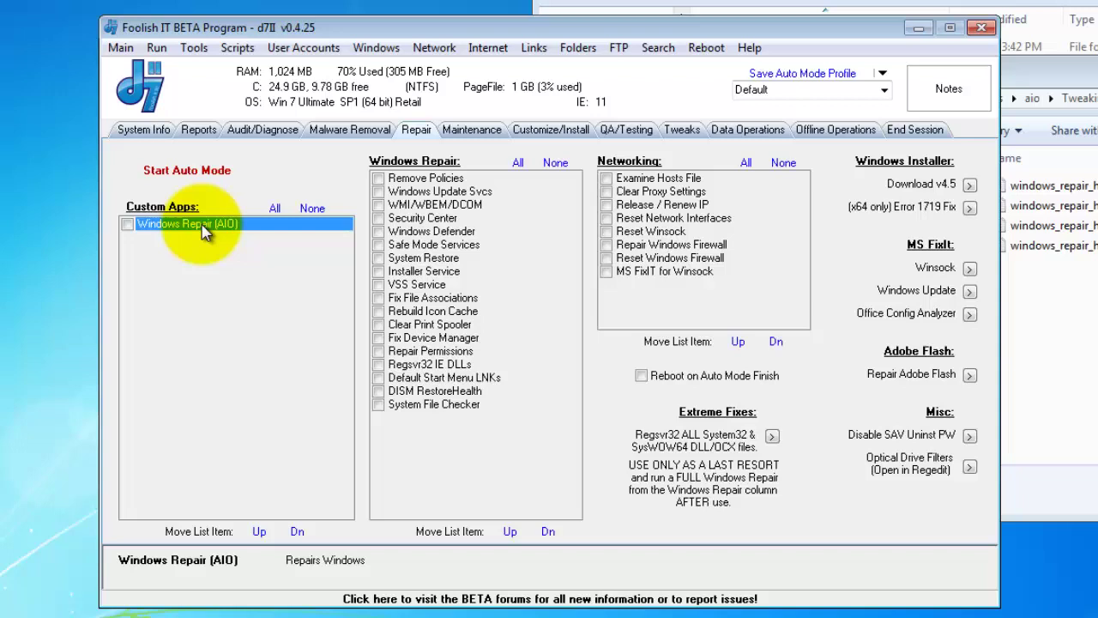
right_click(204, 231)
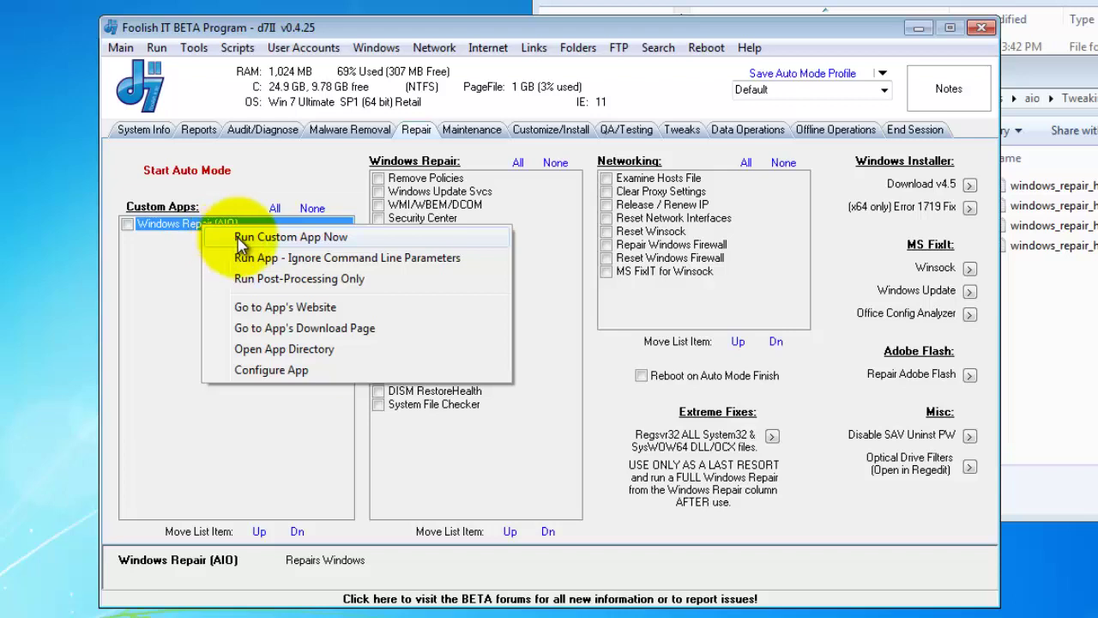
left_click(376, 236)
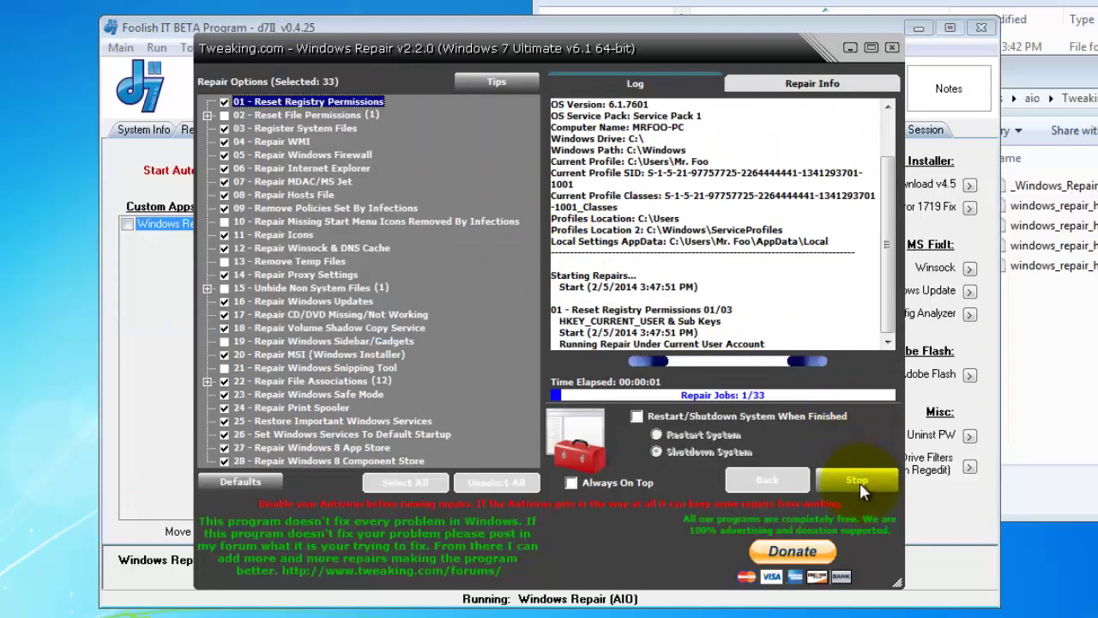
left_click(858, 481)
left_click(892, 48)
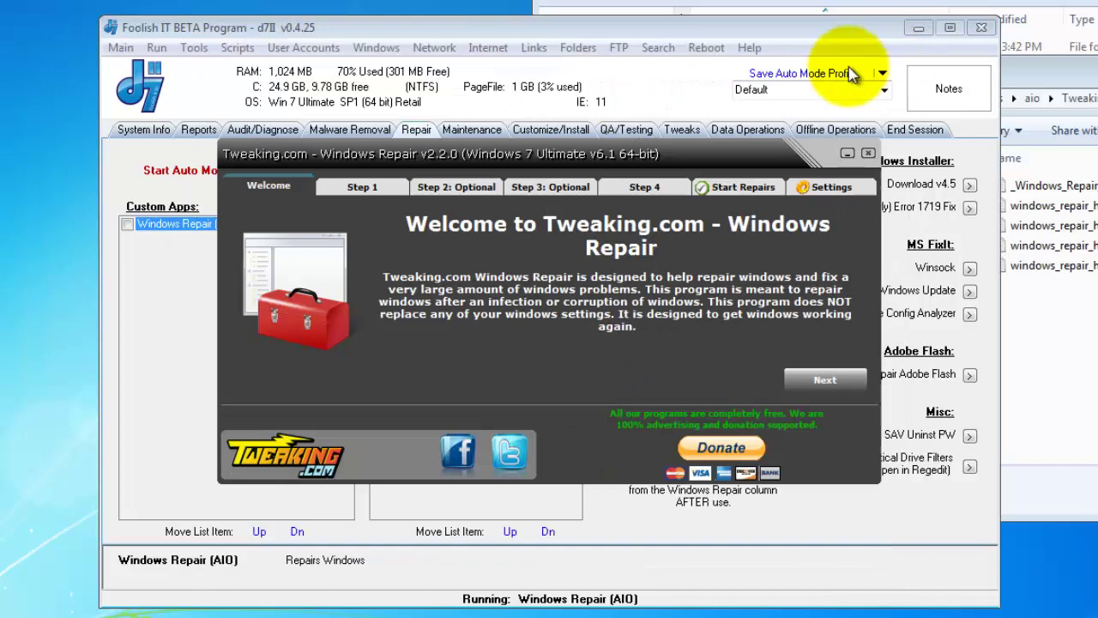
left_click(869, 153)
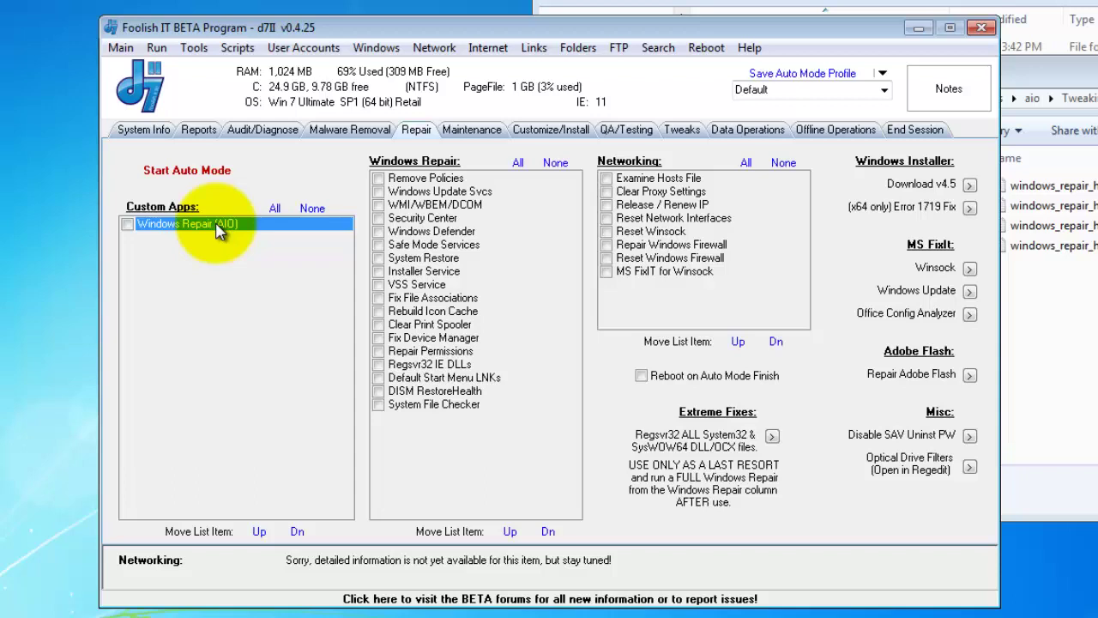
- Run Windows Repair (AIO) while ignoring its command line parameters, and close it once it has launched
right_click(218, 230)
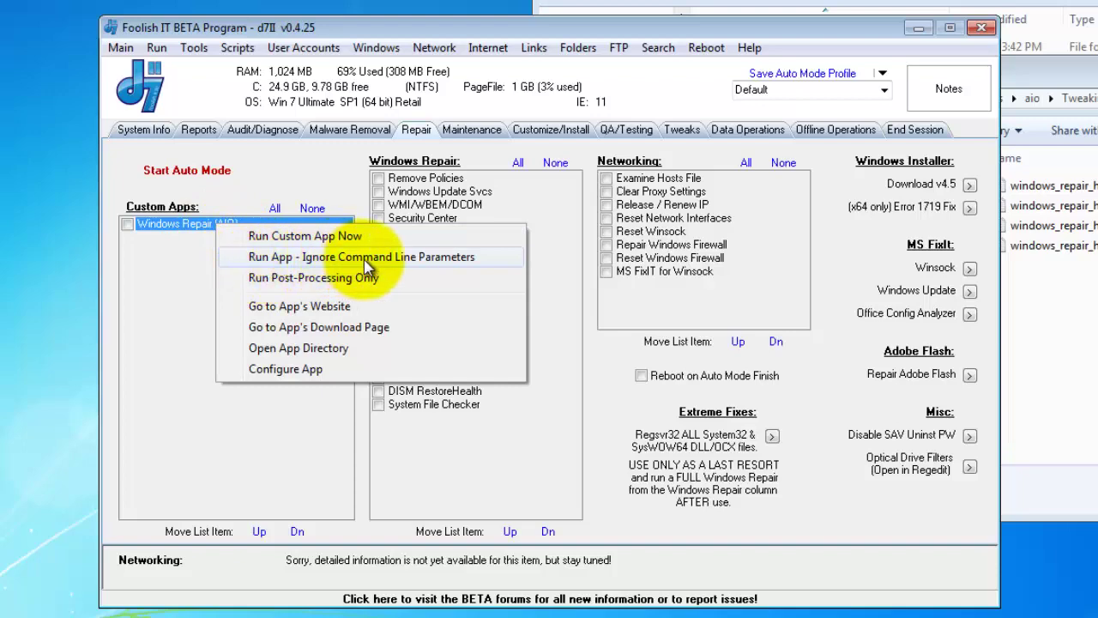
left_click(425, 262)
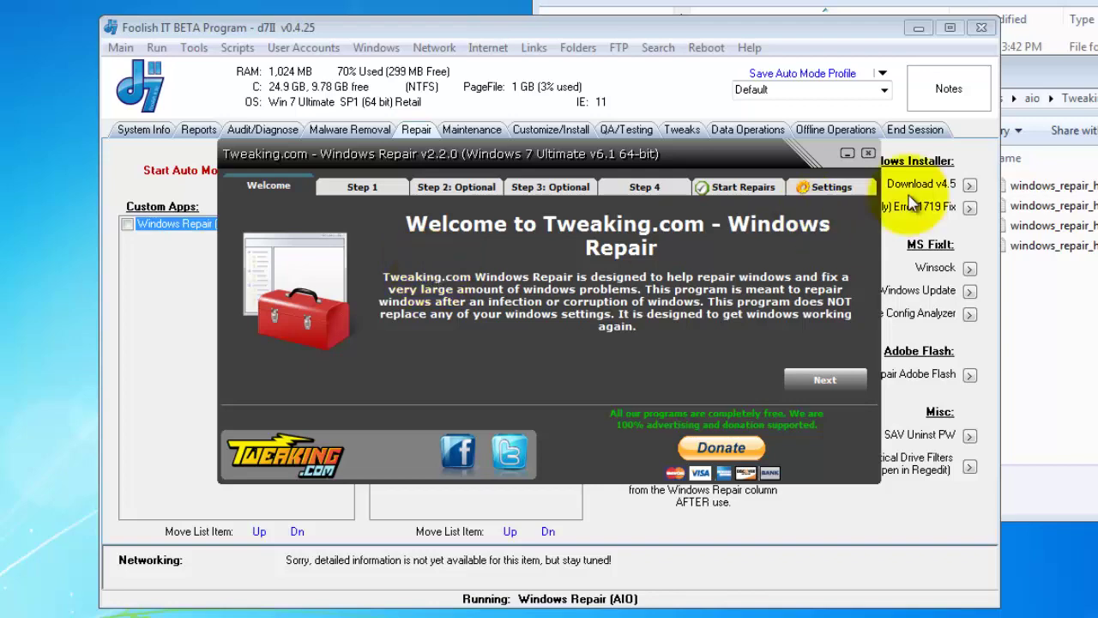
left_click(868, 153)
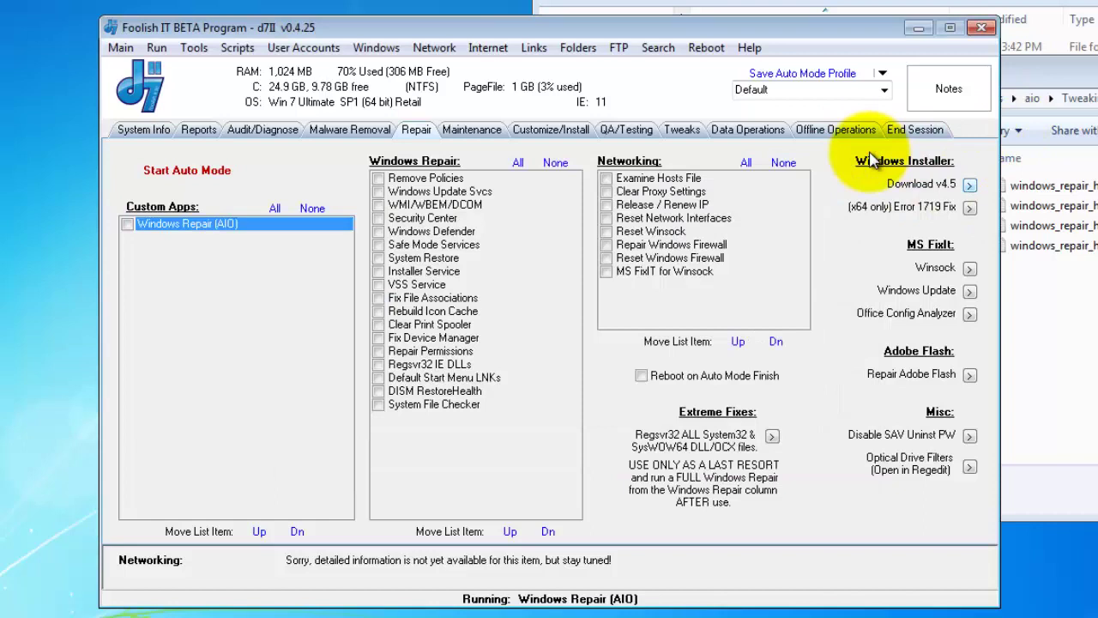
- Open the configuration of Windows Repair (AIO) directly from its entry in the Repair section's custom apps
right_click(300, 224)
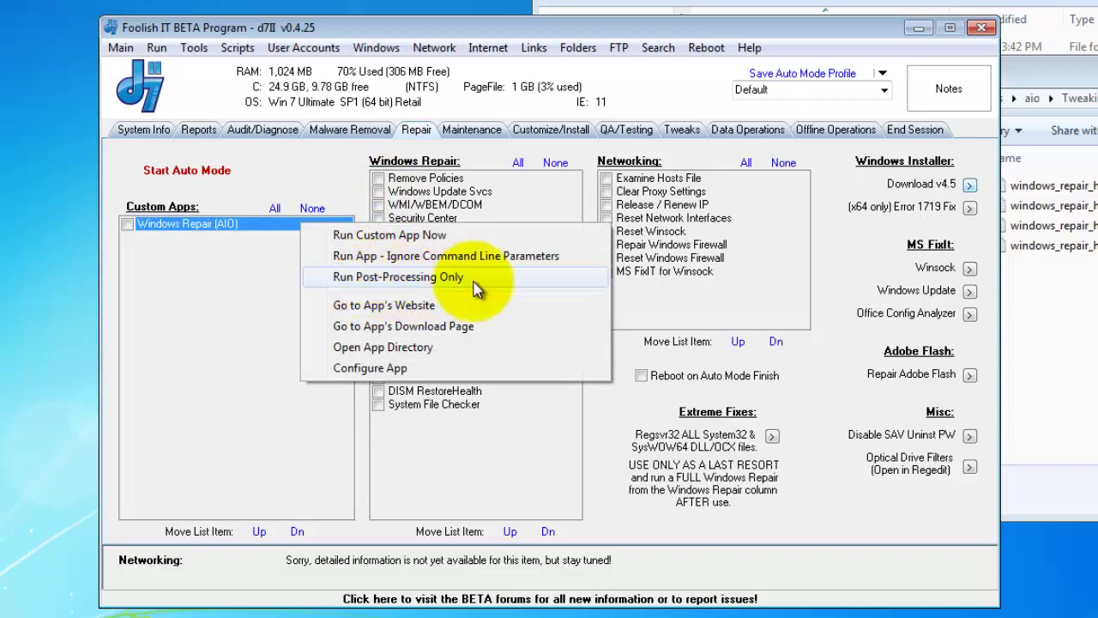
left_click(370, 368)
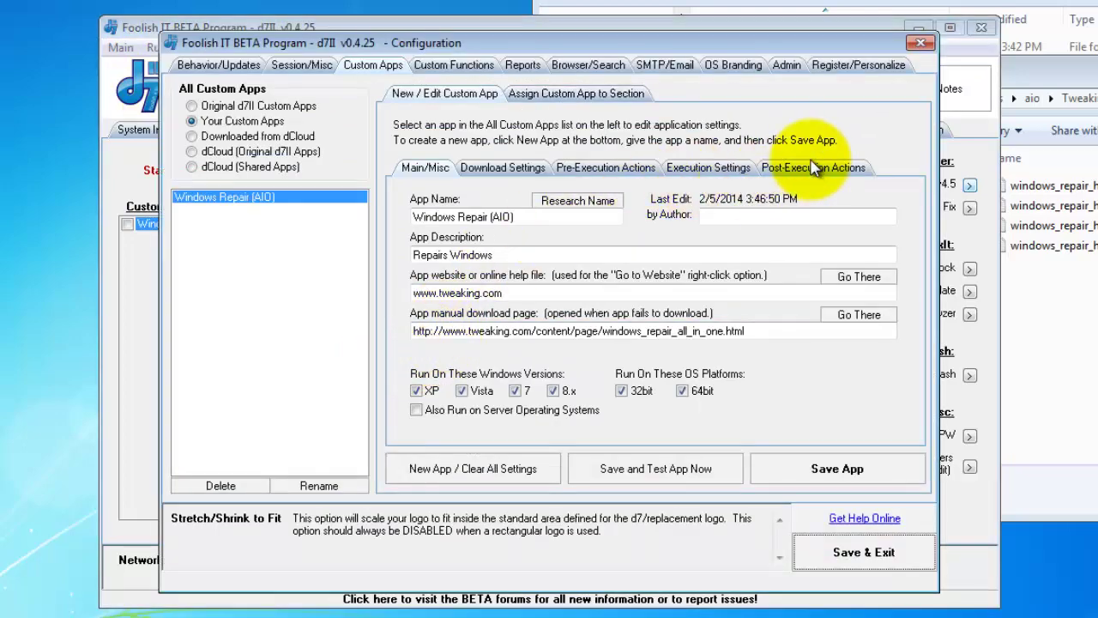
- Review the post-execution actions of Windows Repair (AIO), including its log file and activity log settings, and save and exit the configuration
left_click(793, 171)
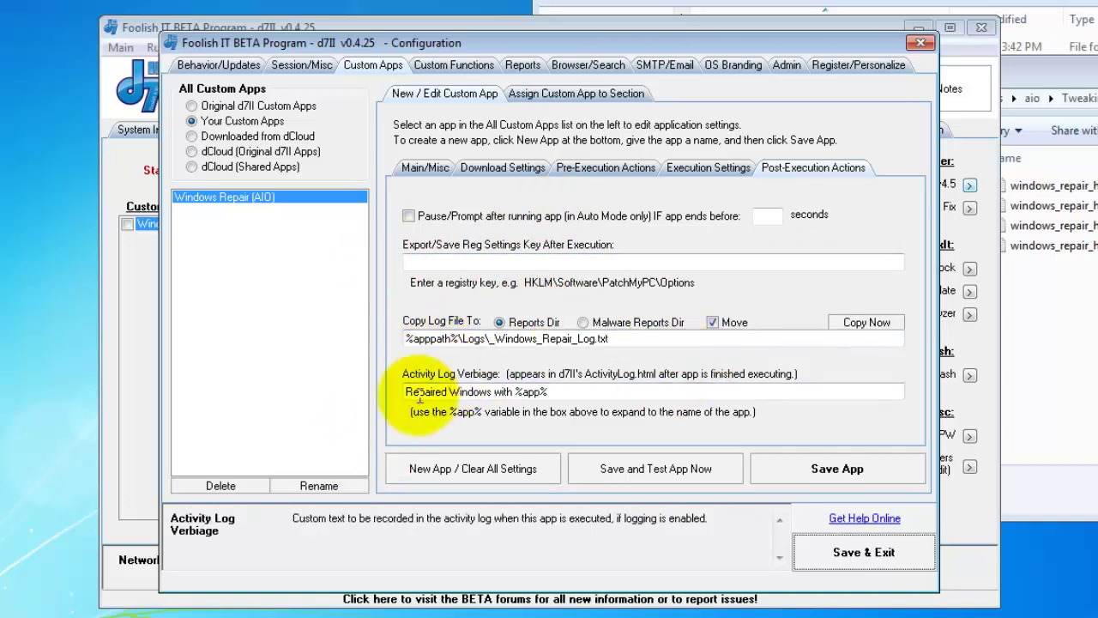
left_click(822, 550)
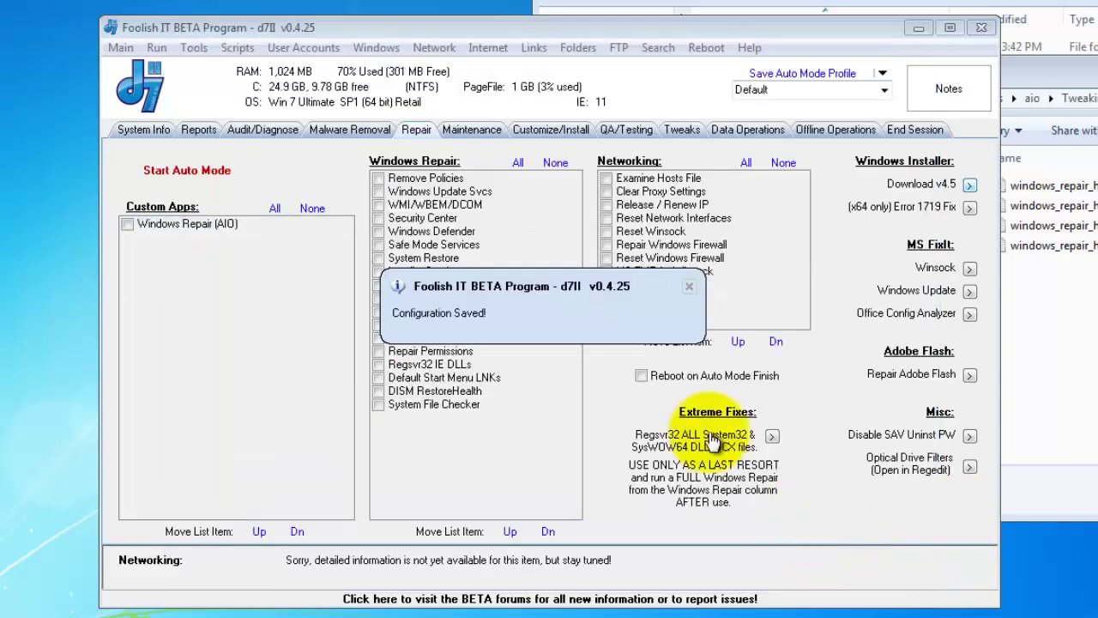
- Open the app directory of Windows Repair (AIO) directly from its entry in the Repair section's custom apps
right_click(217, 221)
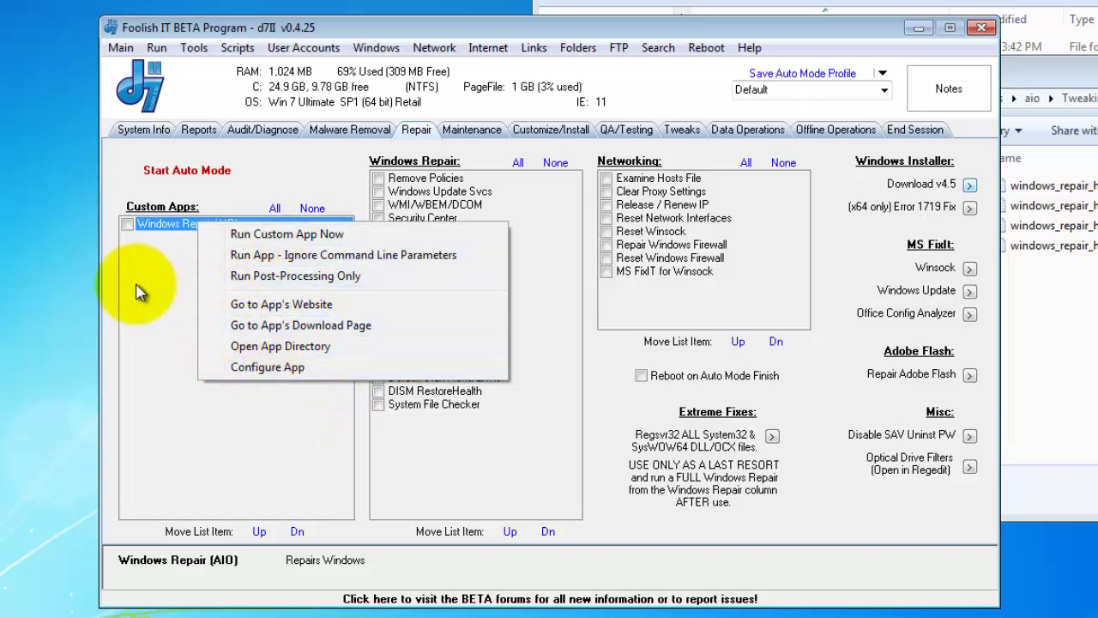
left_click(171, 240)
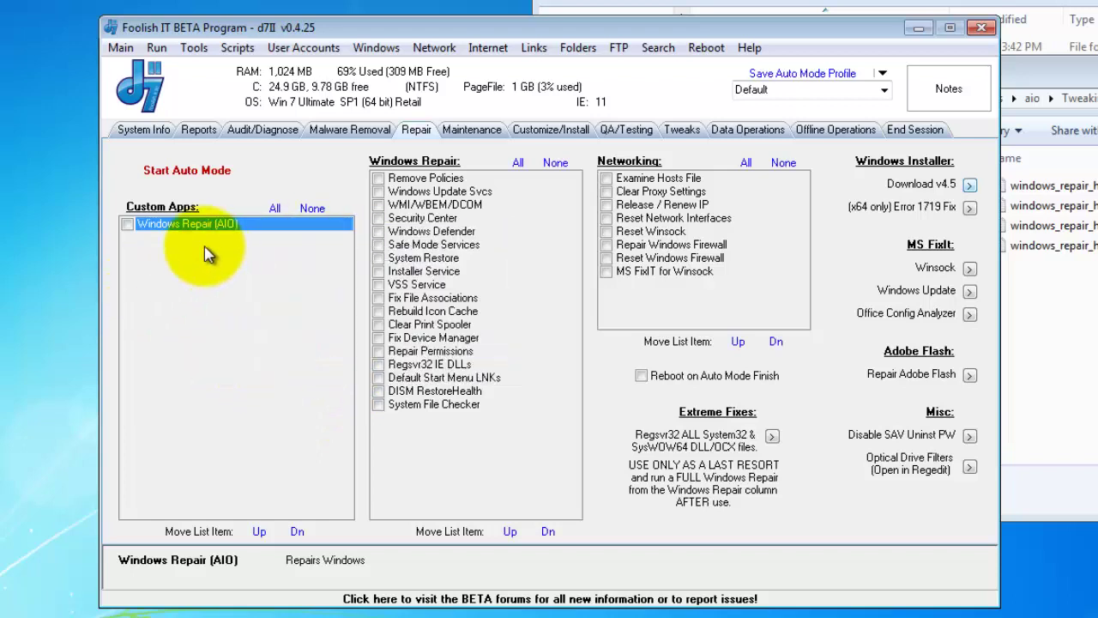
right_click(259, 234)
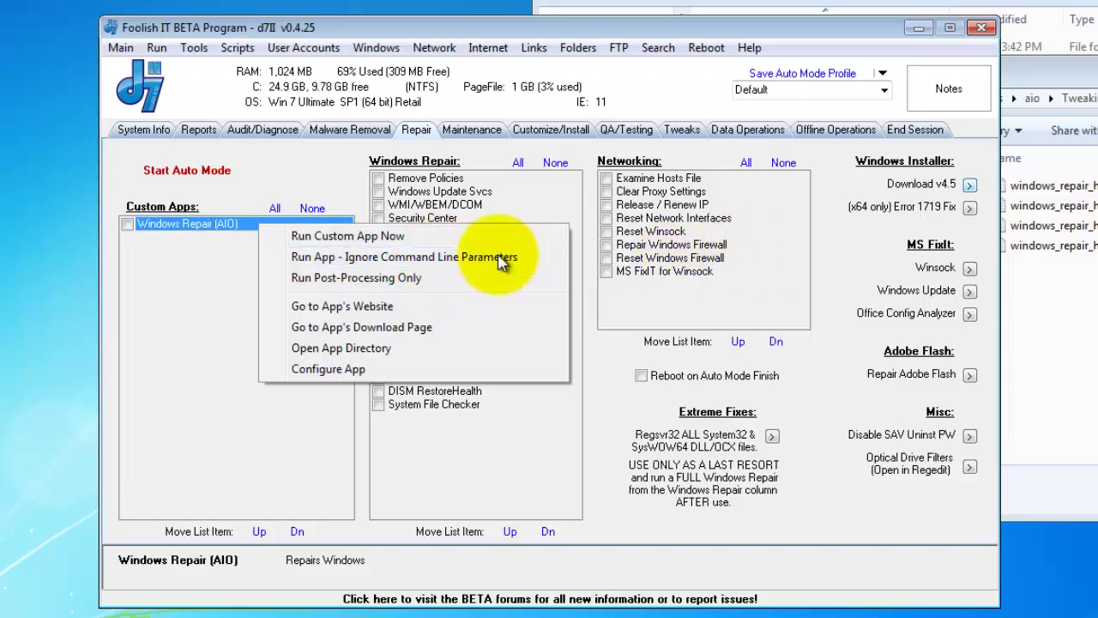
left_click(354, 350)
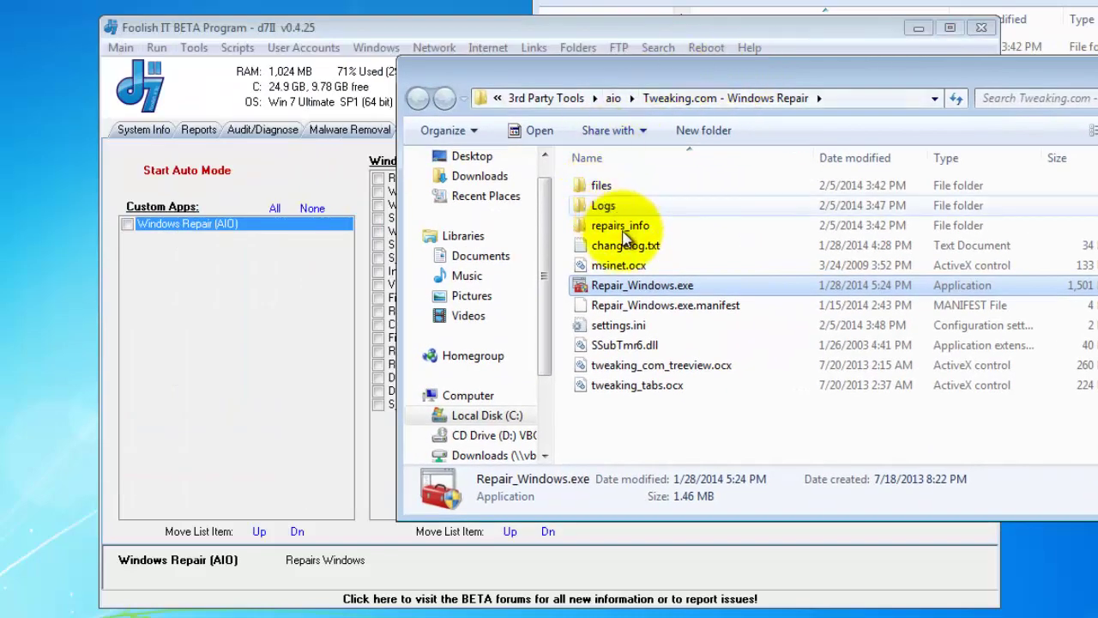
left_click(638, 327)
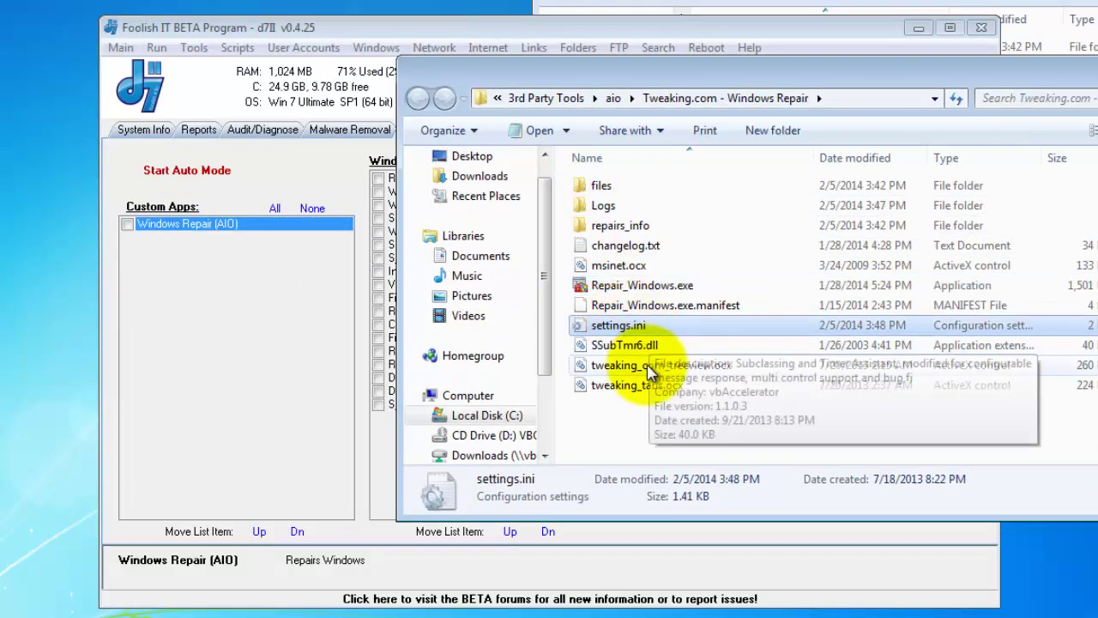
right_click(645, 333)
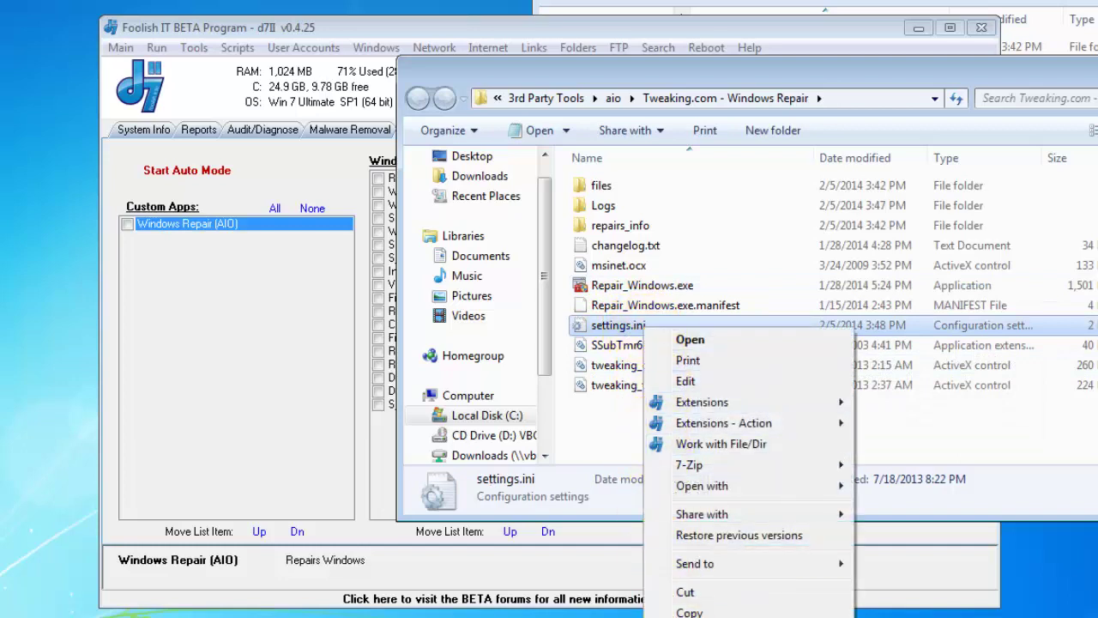
key("m")
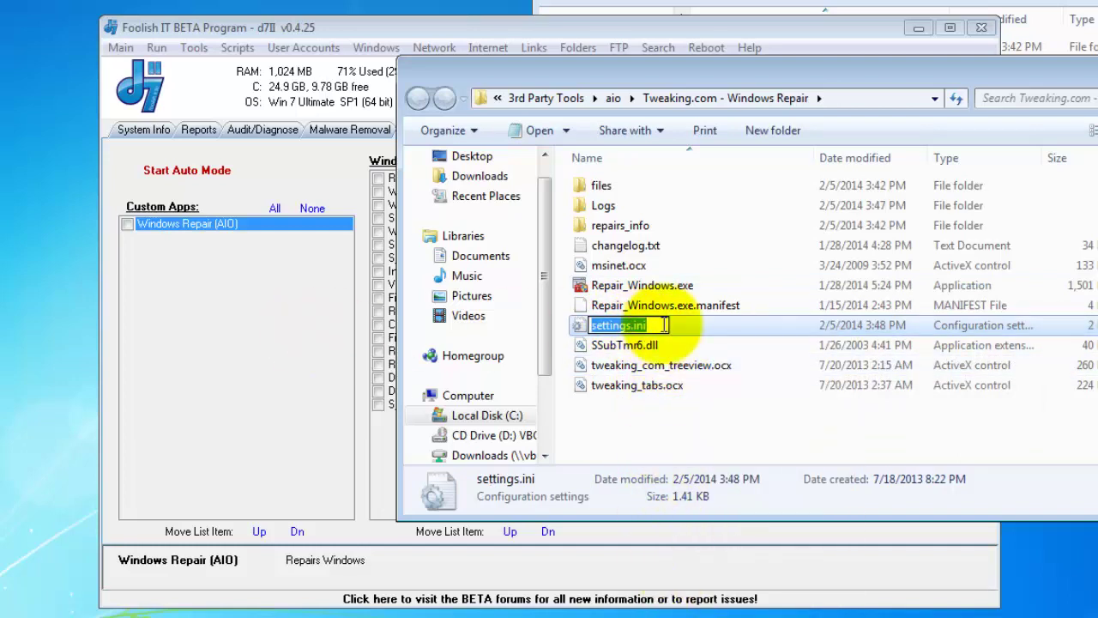
left_click(693, 332)
right_click(633, 327)
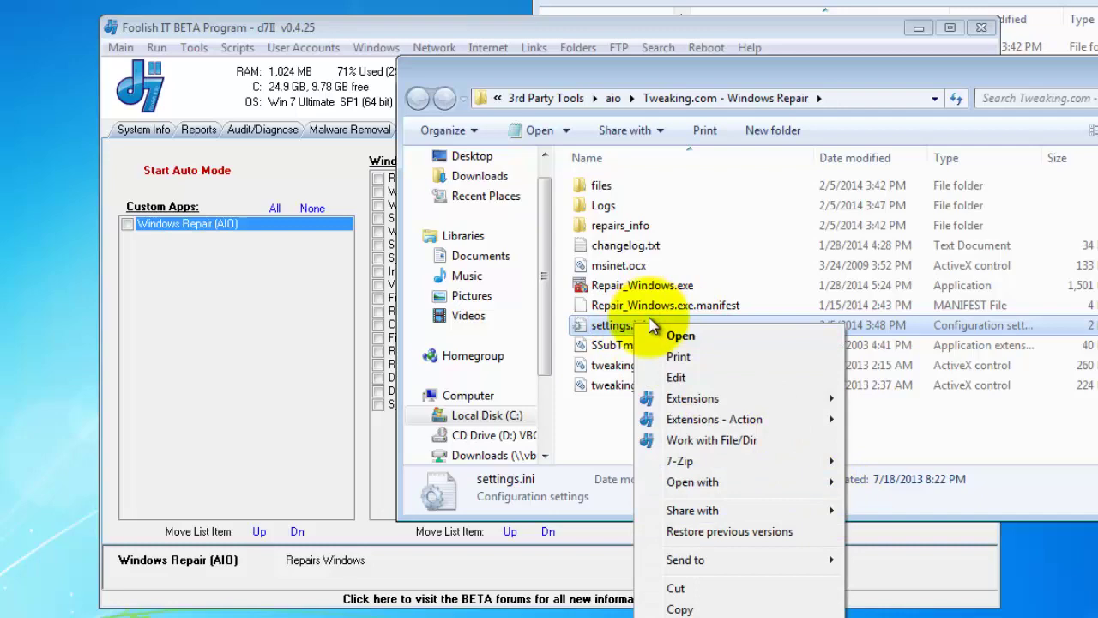
- Open the configuration of Windows Repair (AIO) and bring its app directory window back to the front
right_click(221, 225)
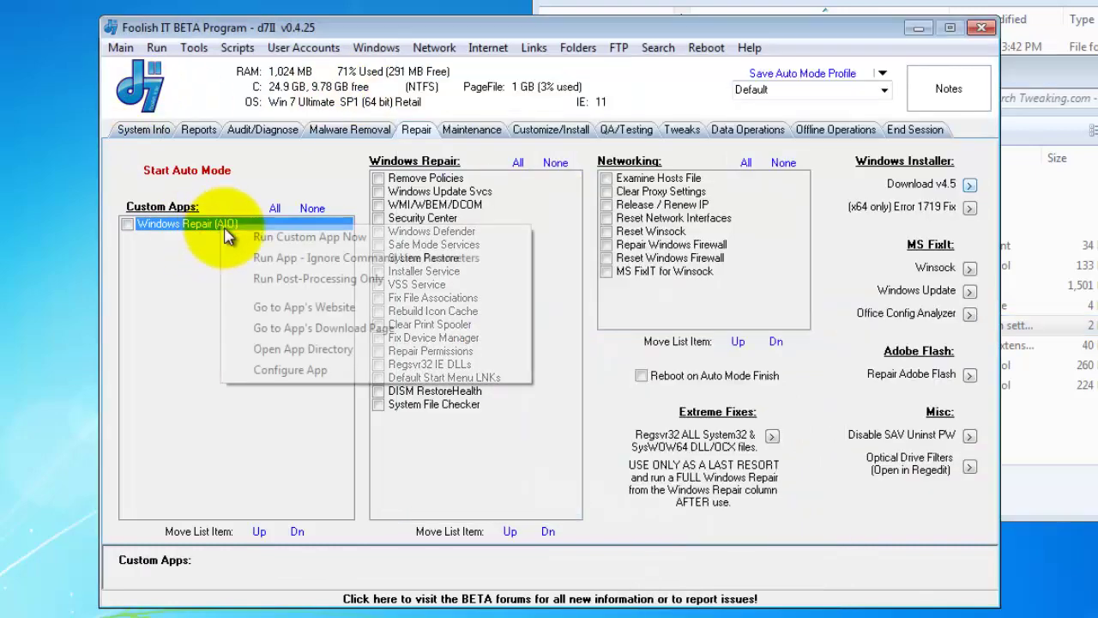
left_click(290, 370)
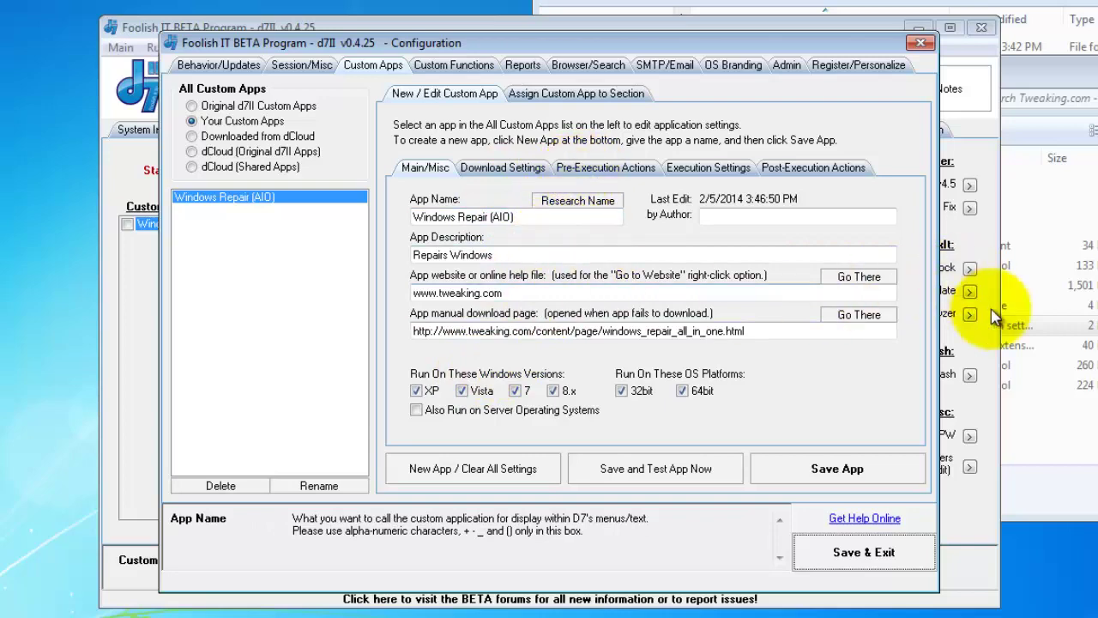
left_click(1025, 402)
left_click(998, 401)
- Open settings.ini in Notepad, set its Shutdown entry to False, and close the file with the change saved
double_click(639, 326)
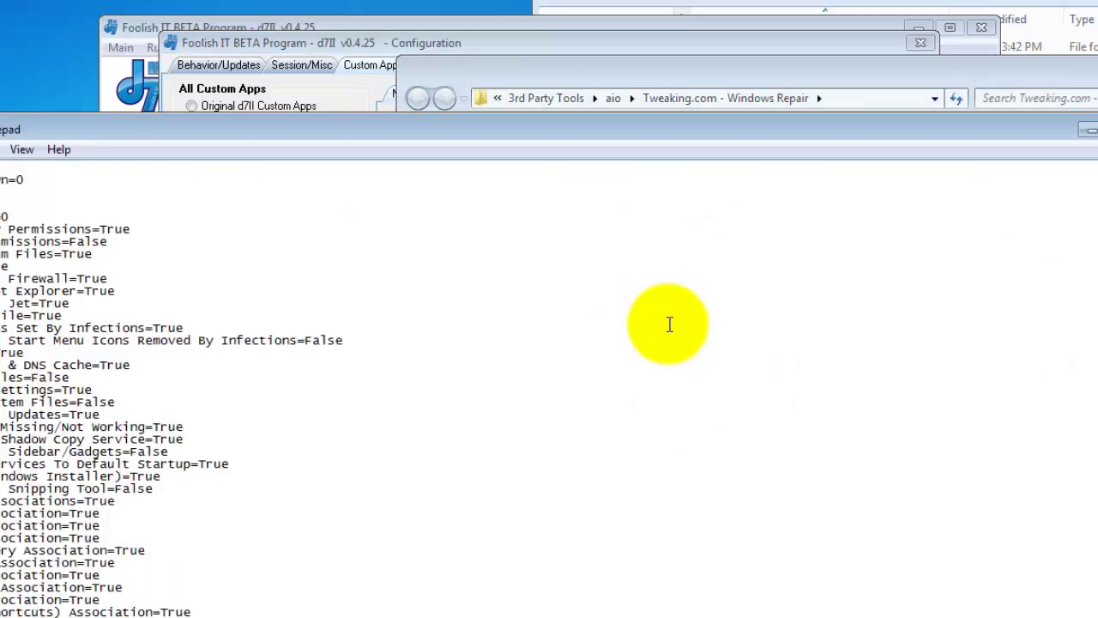
left_click_drag(549, 133, 846, 98)
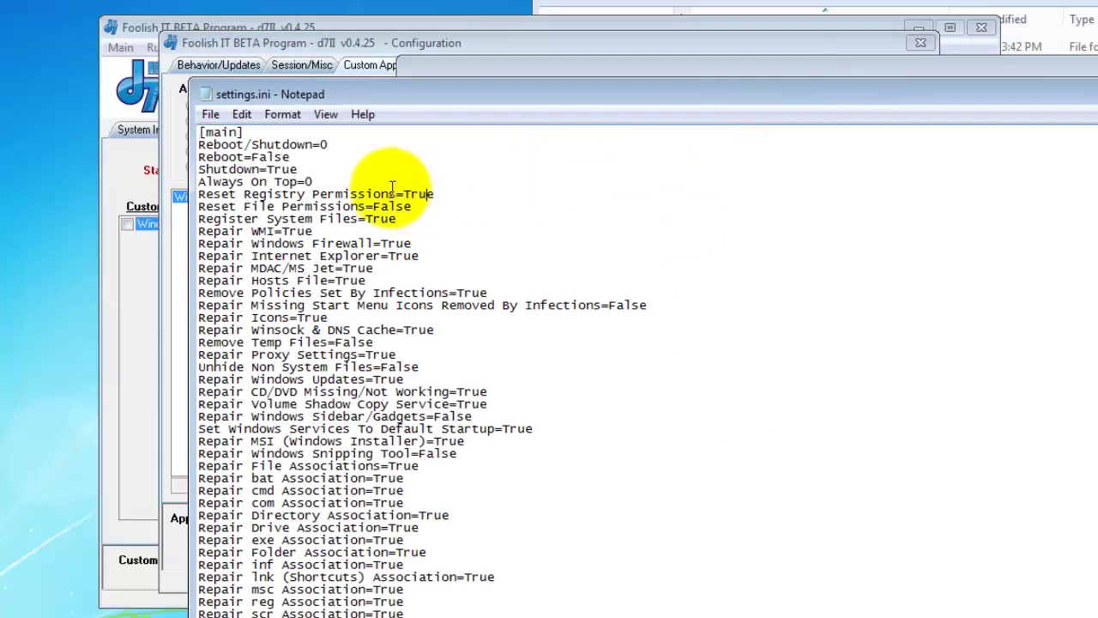
left_click(350, 160)
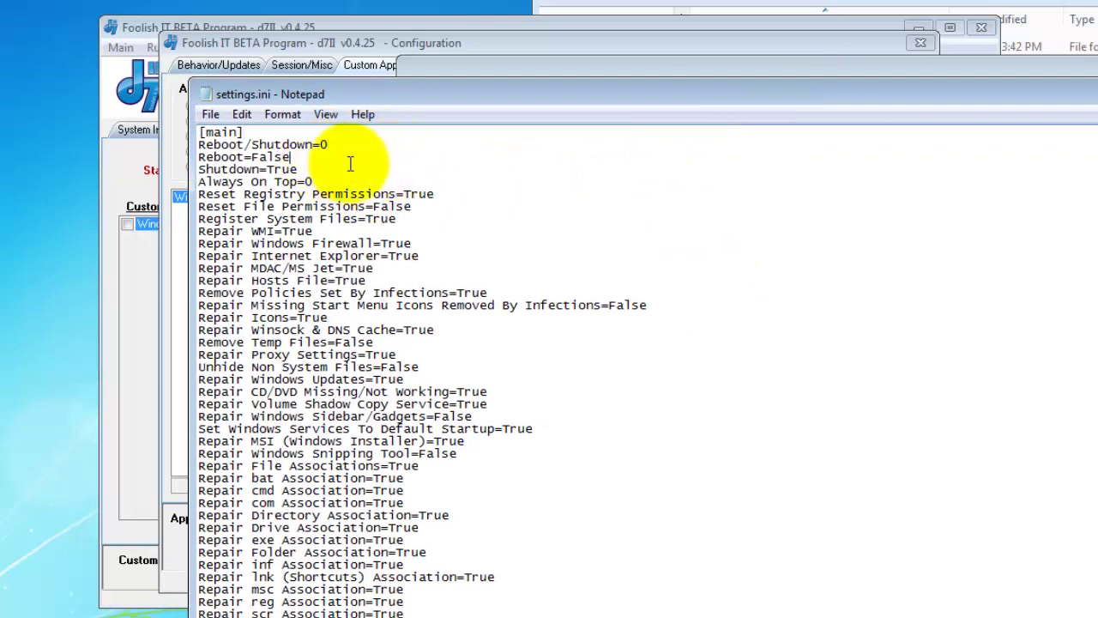
double_click(282, 170)
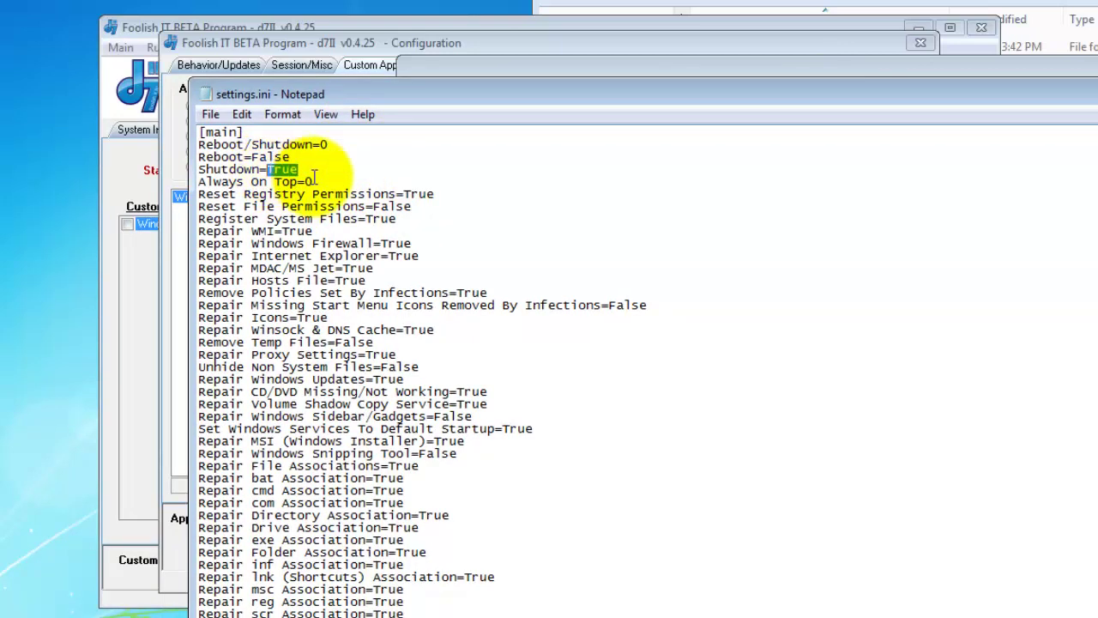
type("F")
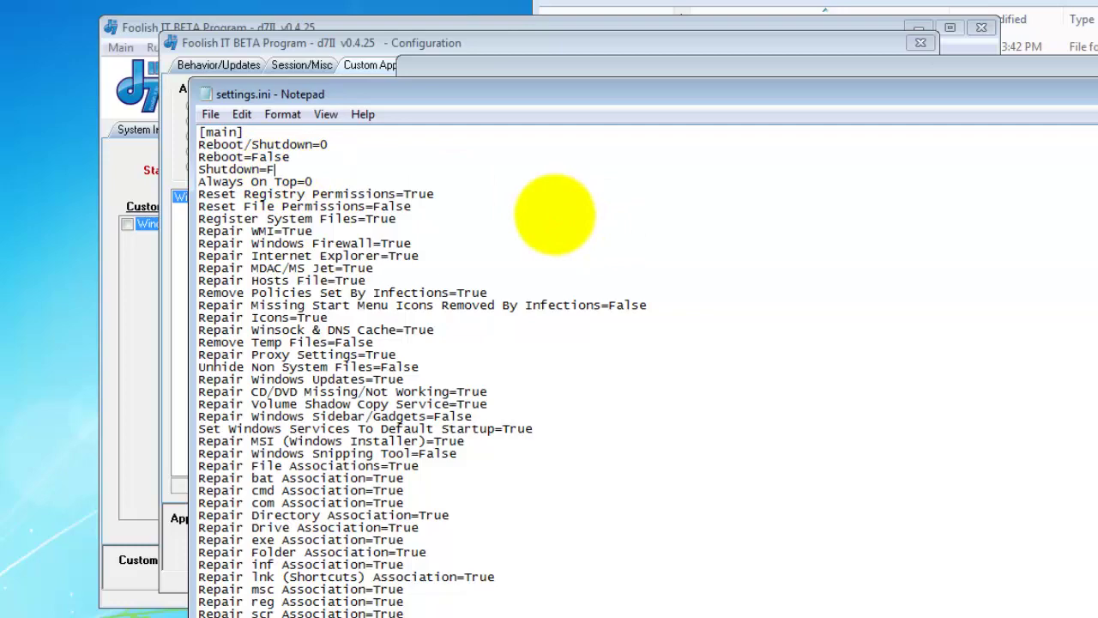
type("Aalse")
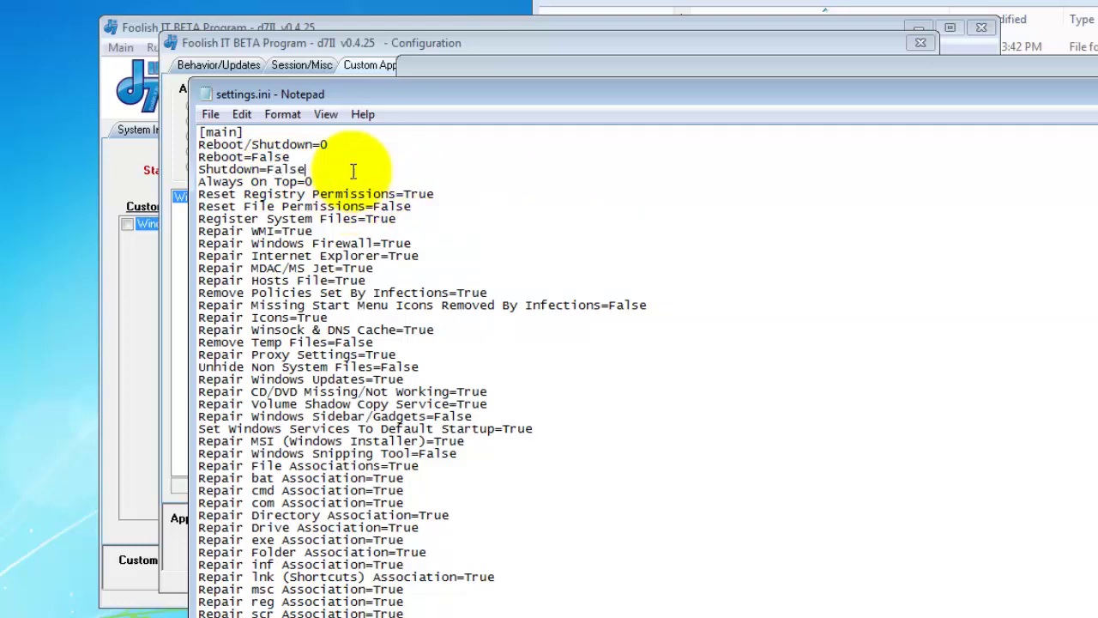
key("alt+F4")
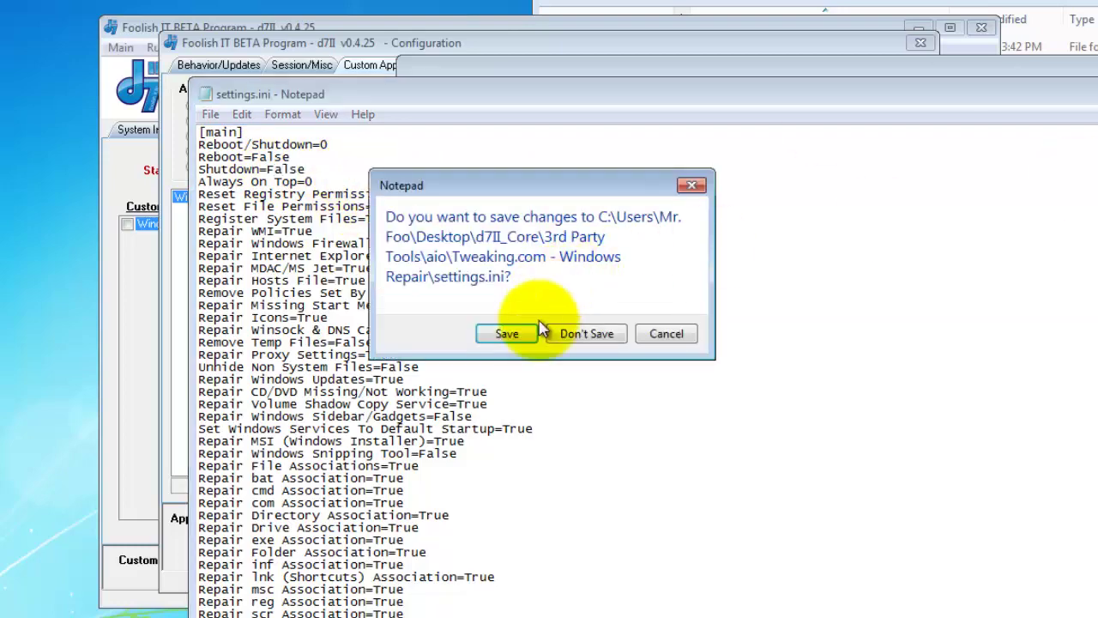
left_click(513, 331)
- Copy the edited settings.ini file from the app directory and return to the custom app configuration
right_click(639, 334)
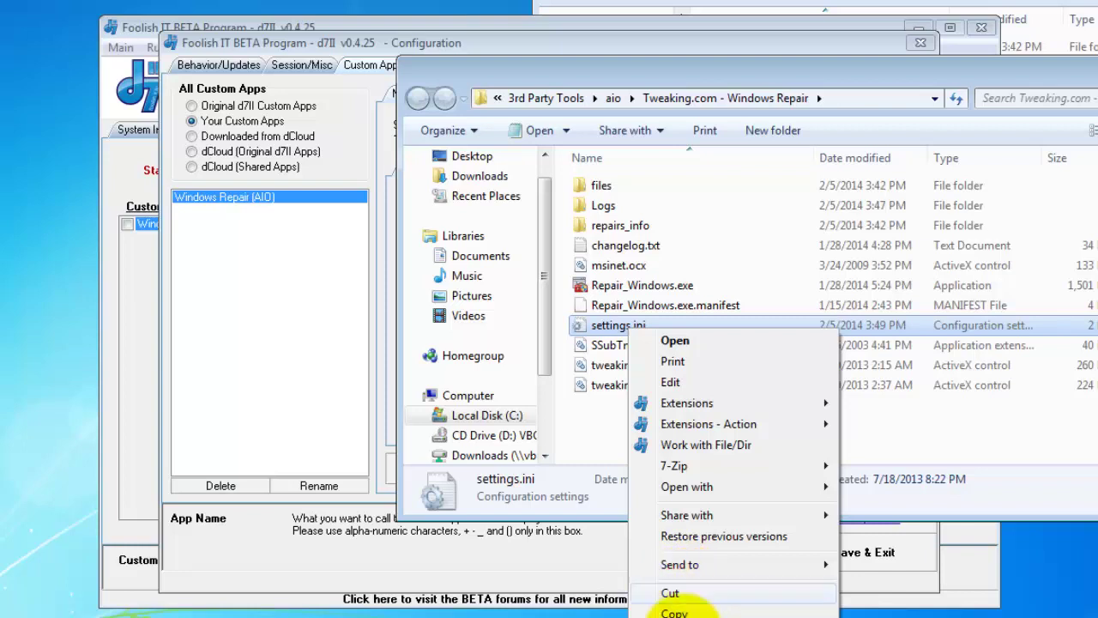
left_click(678, 611)
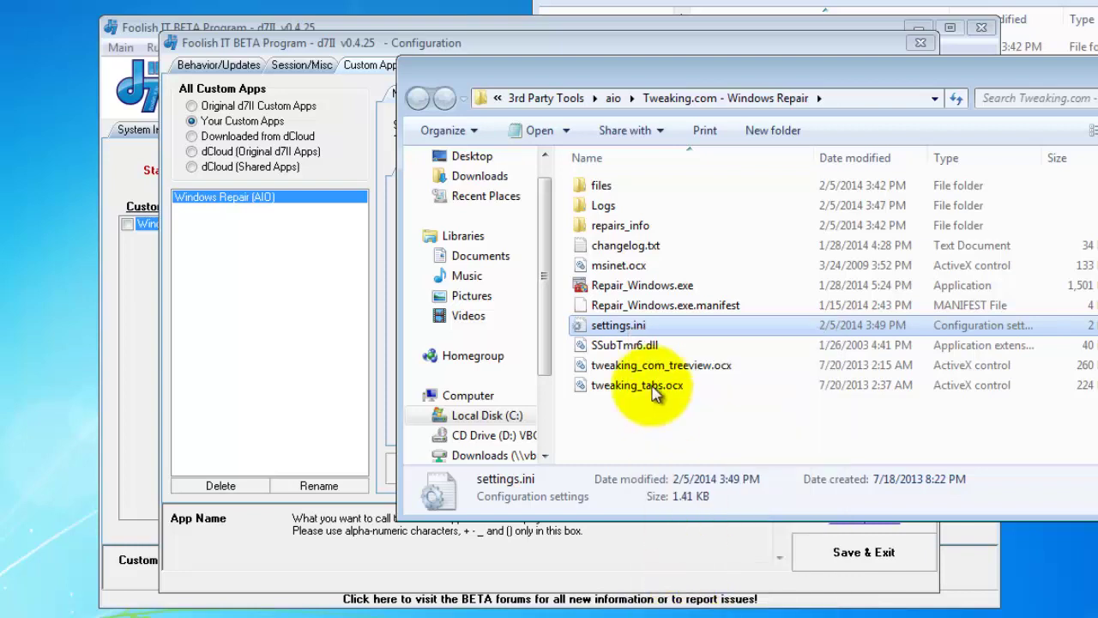
left_click(363, 46)
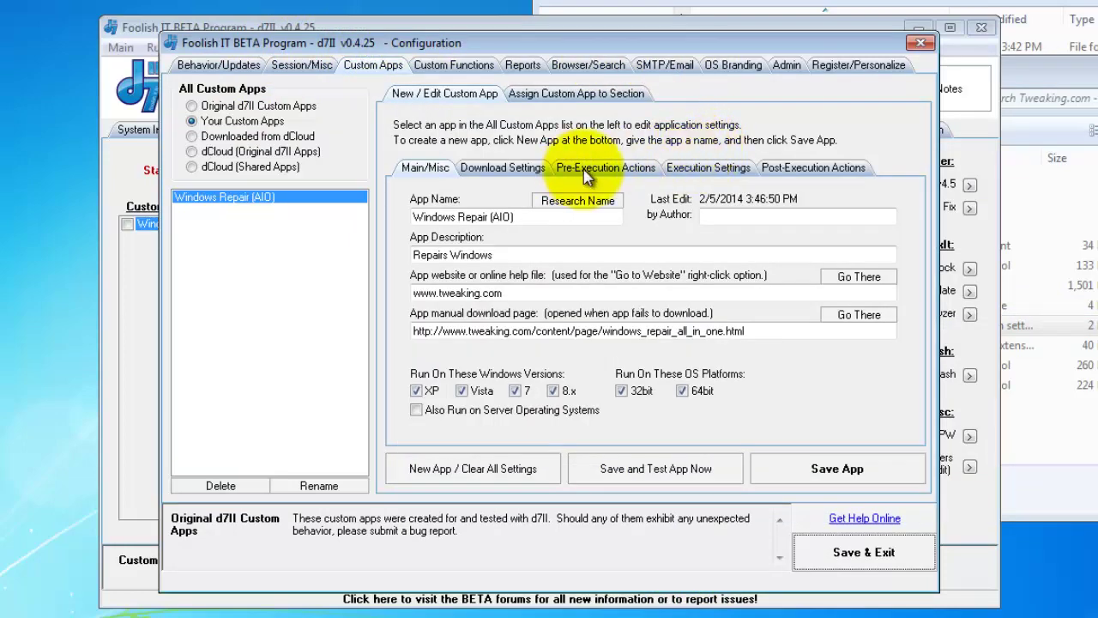
- Enter settings.ini as the config to import before execution, toggling Save Config After Execution on and back off
left_click(587, 171)
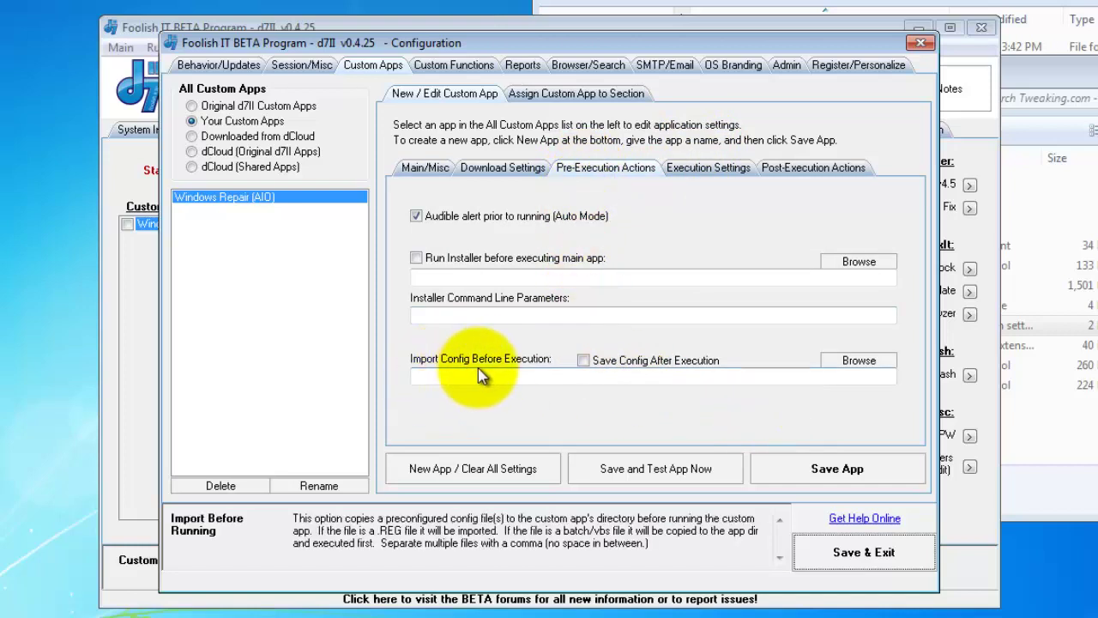
left_click(537, 373)
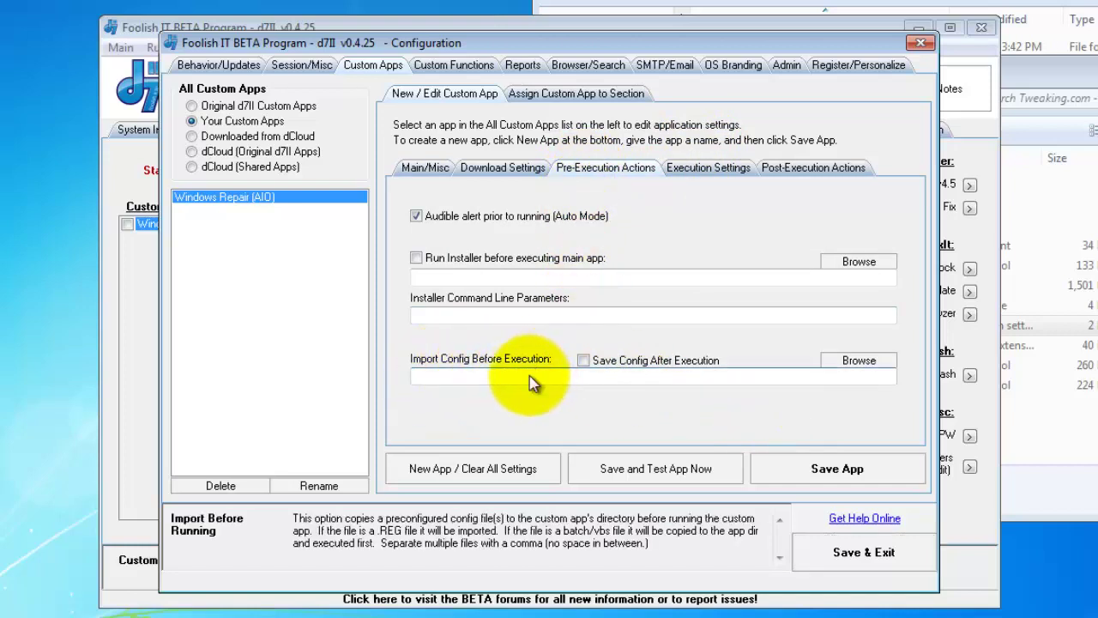
right_click(537, 374)
left_click(791, 379)
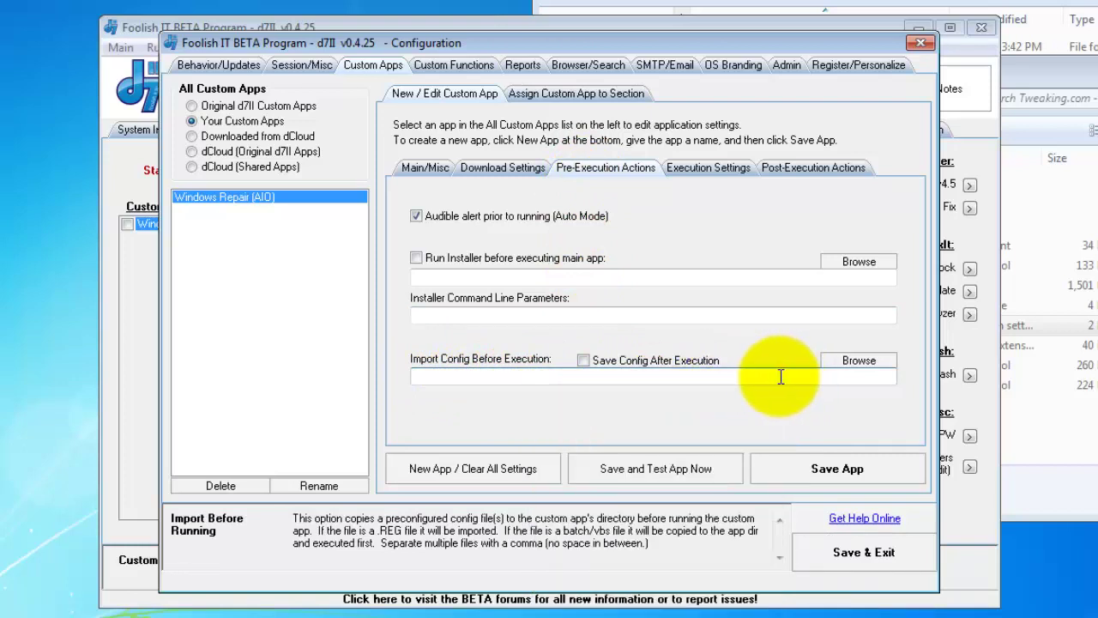
type("settings.ini")
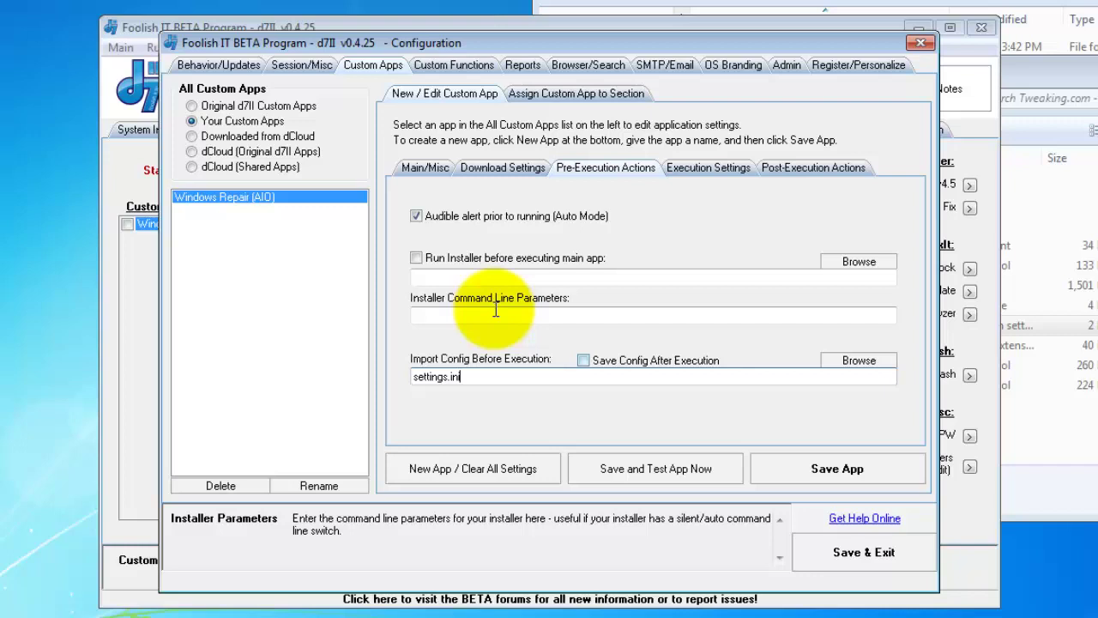
left_click(591, 362)
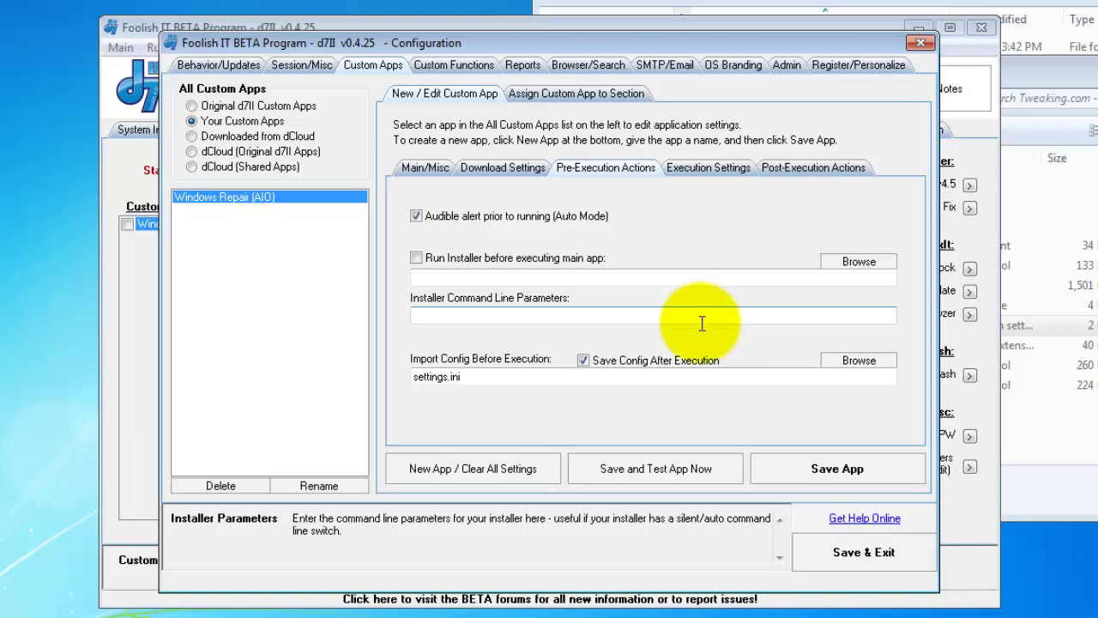
left_click(635, 361)
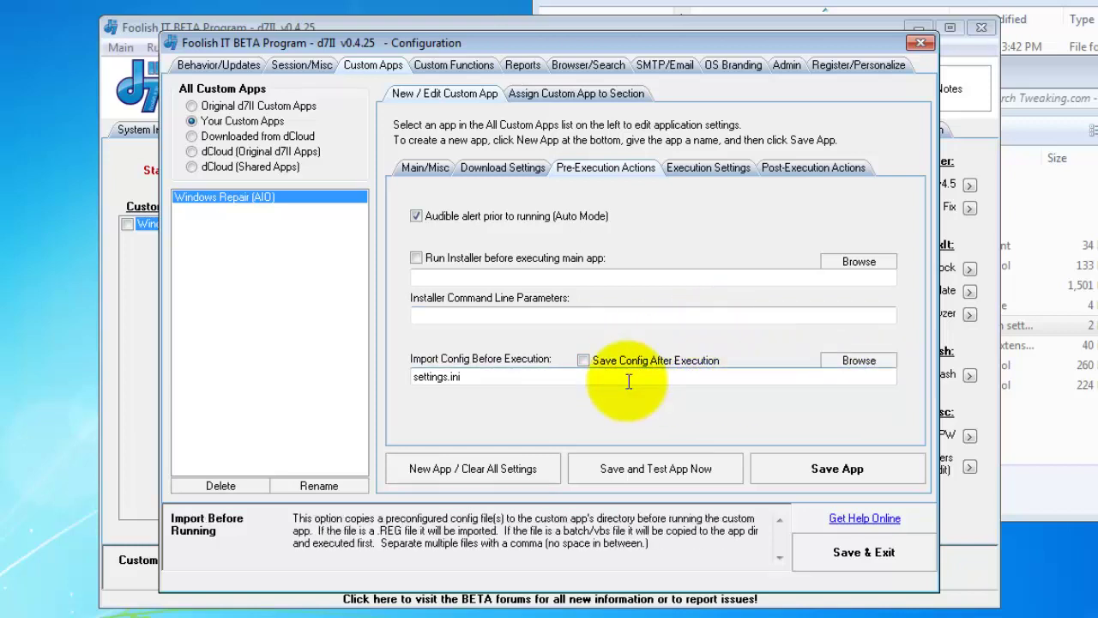
- Paste the copied settings.ini into the 3rd Party Configs folder and choose it as the config to import before execution
left_click(858, 361)
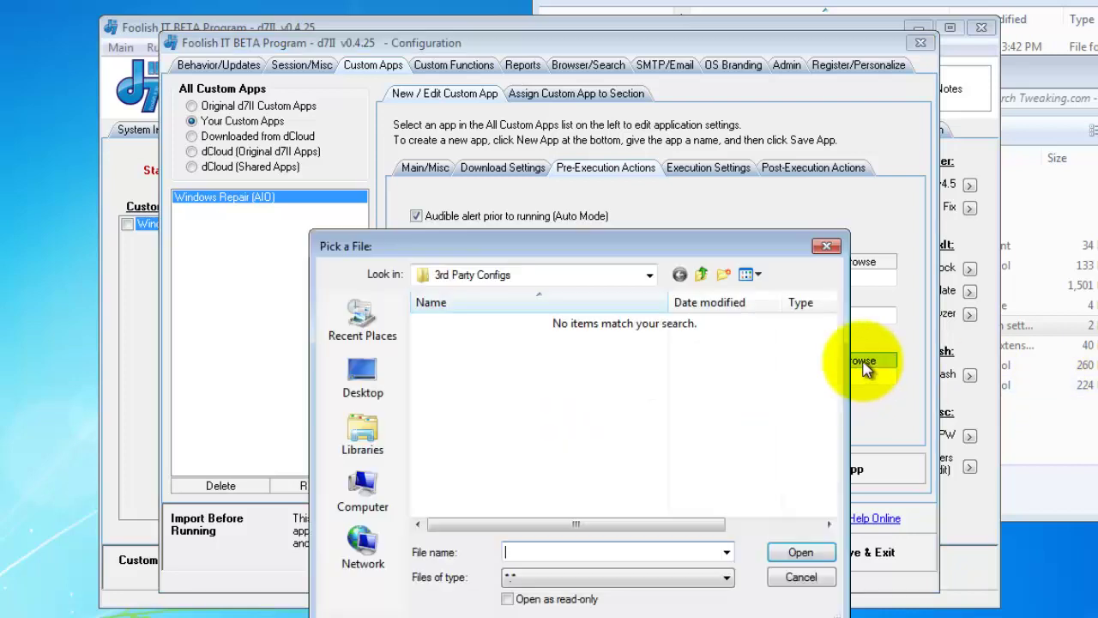
left_click(650, 275)
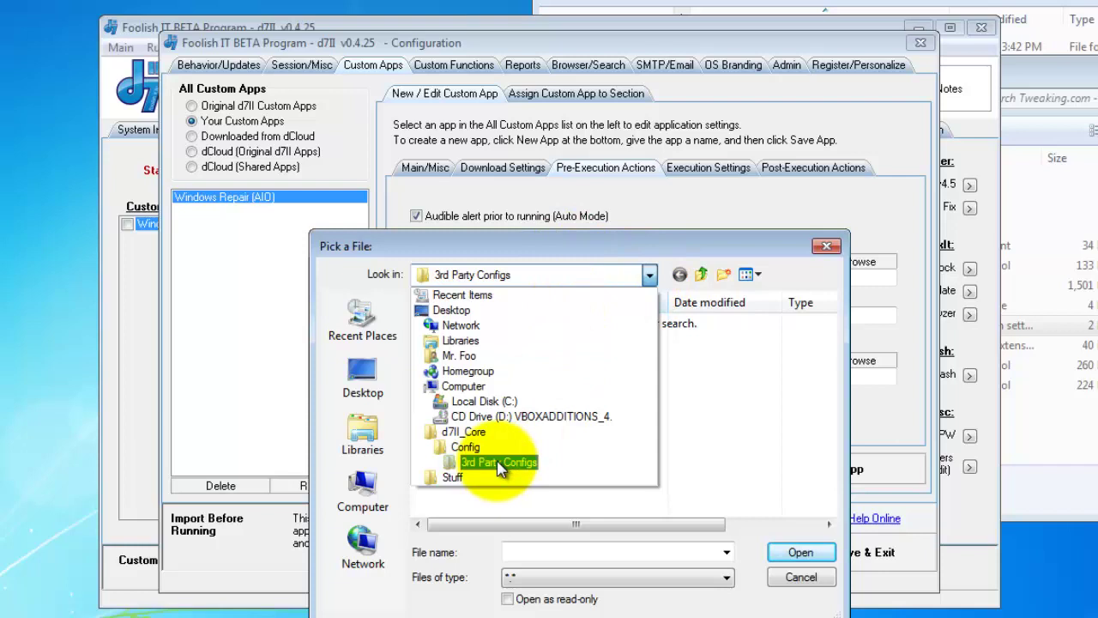
left_click(491, 462)
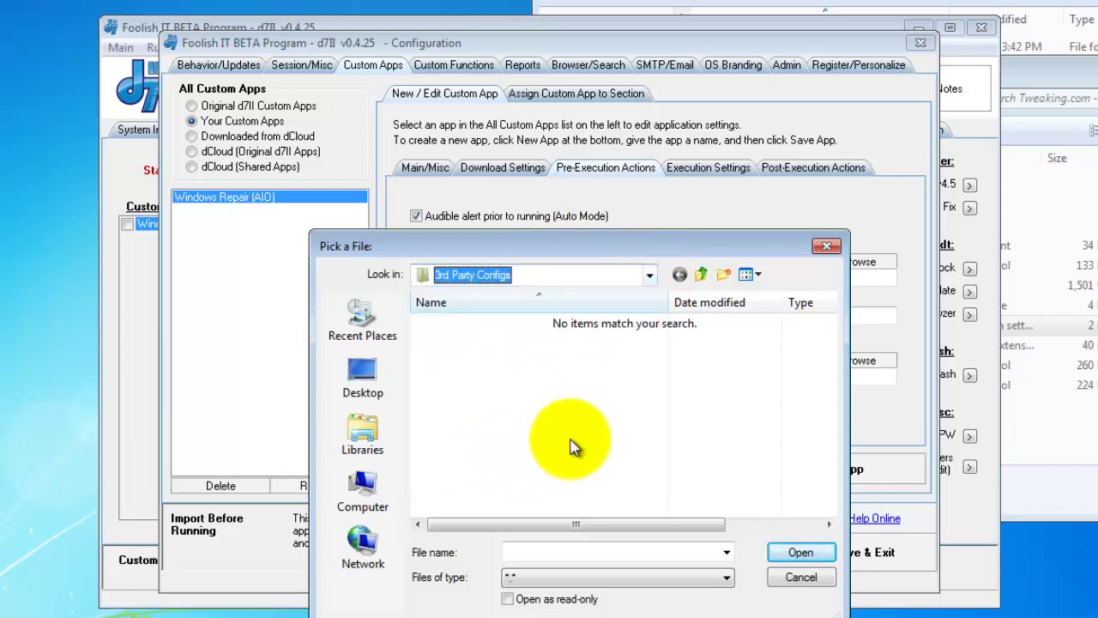
right_click(598, 414)
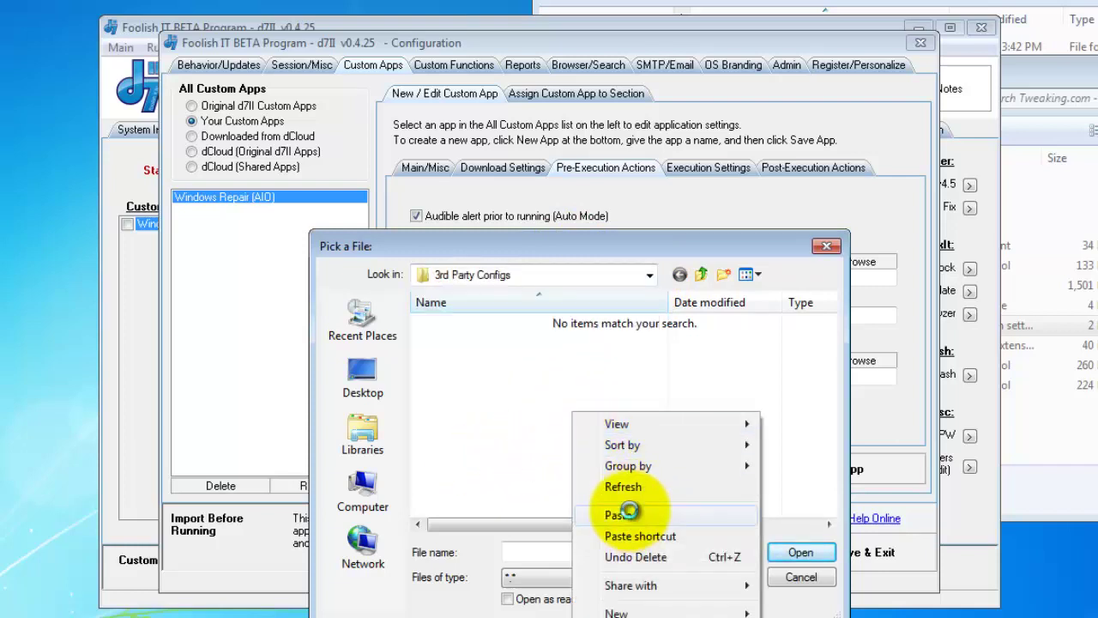
left_click(637, 512)
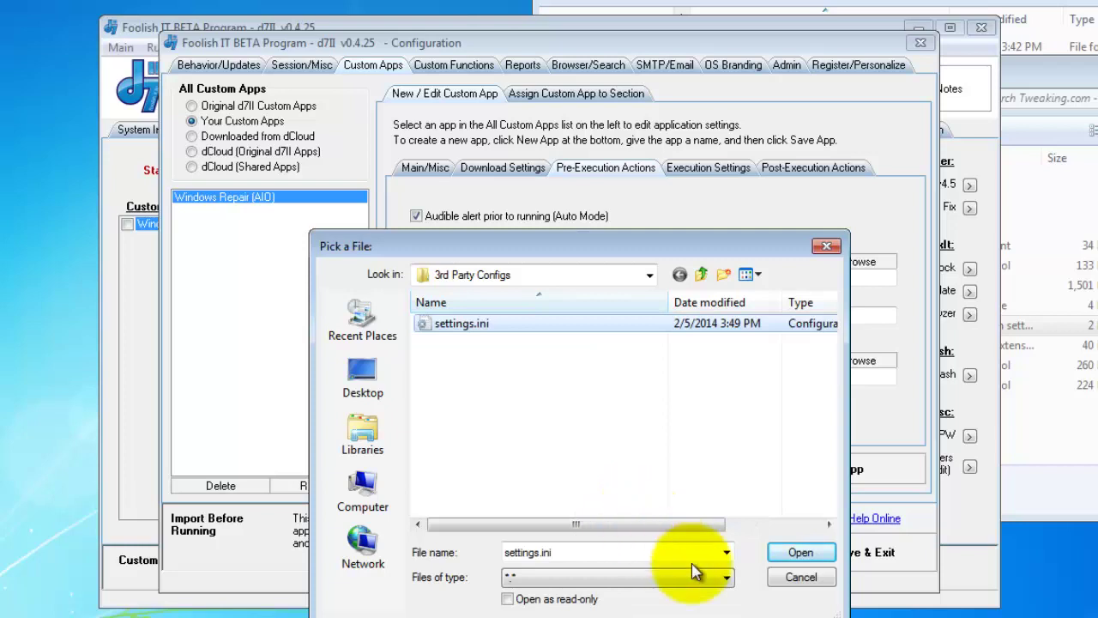
left_click(798, 553)
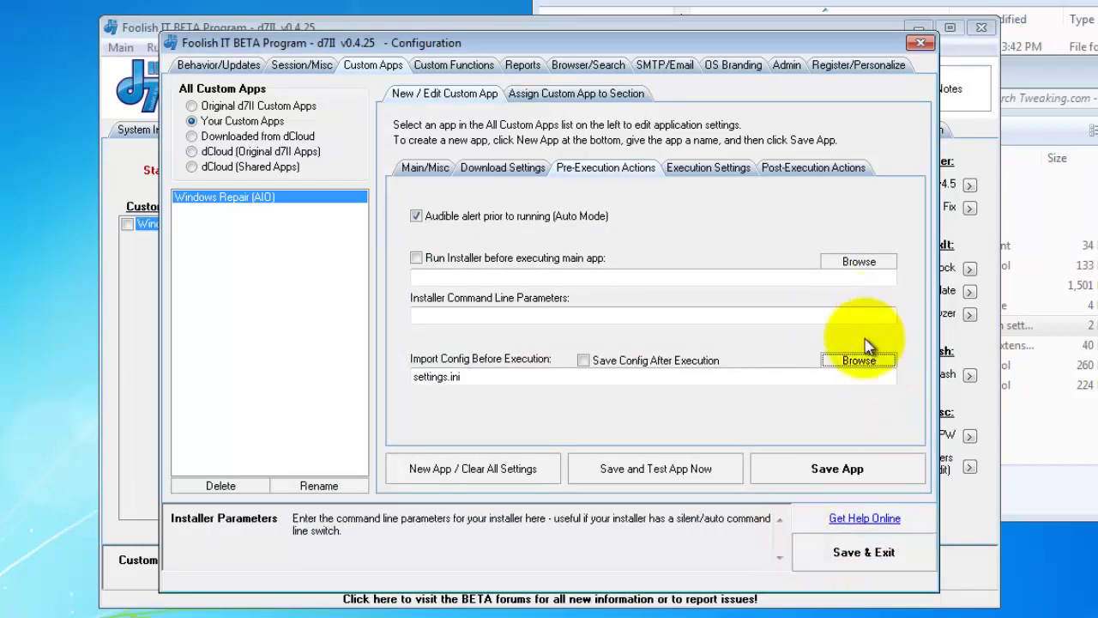
- Choose settings.ini from 3rd Party Configs again as the config to import before execution, viewing its counterpart in the Tweaking.com - Windows Repair folder
left_click(860, 361)
left_click(468, 324)
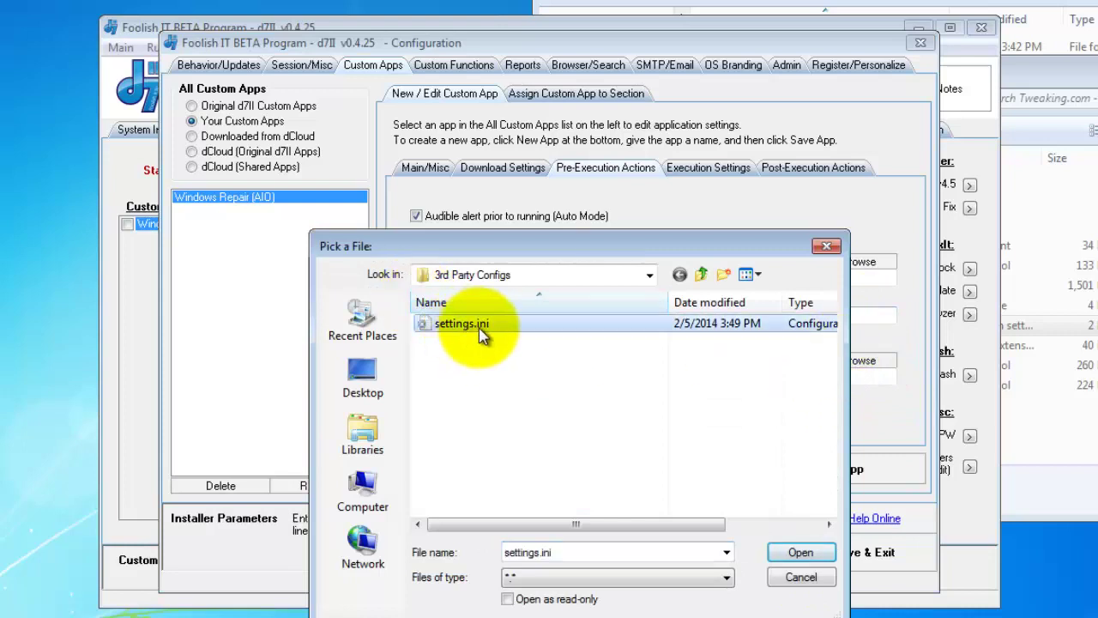
left_click(1089, 433)
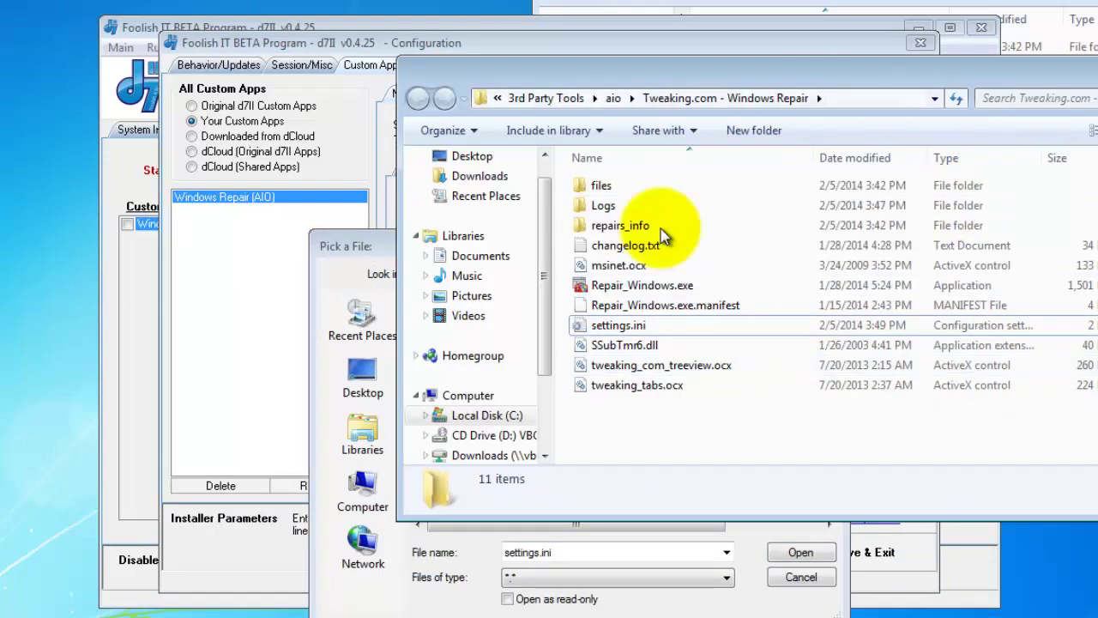
left_click(361, 246)
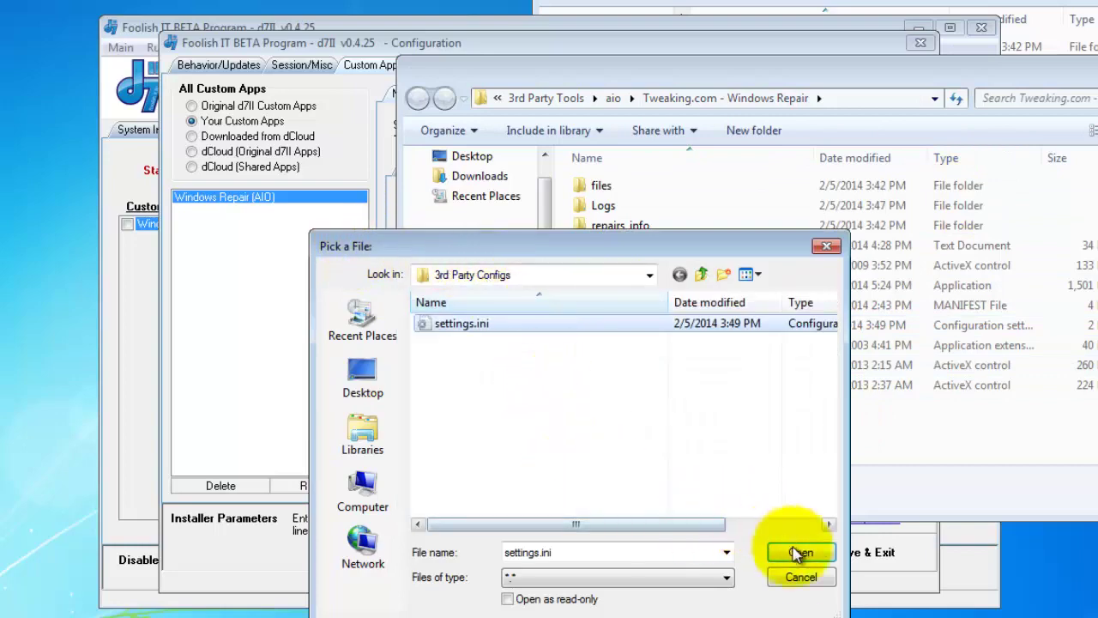
left_click(798, 553)
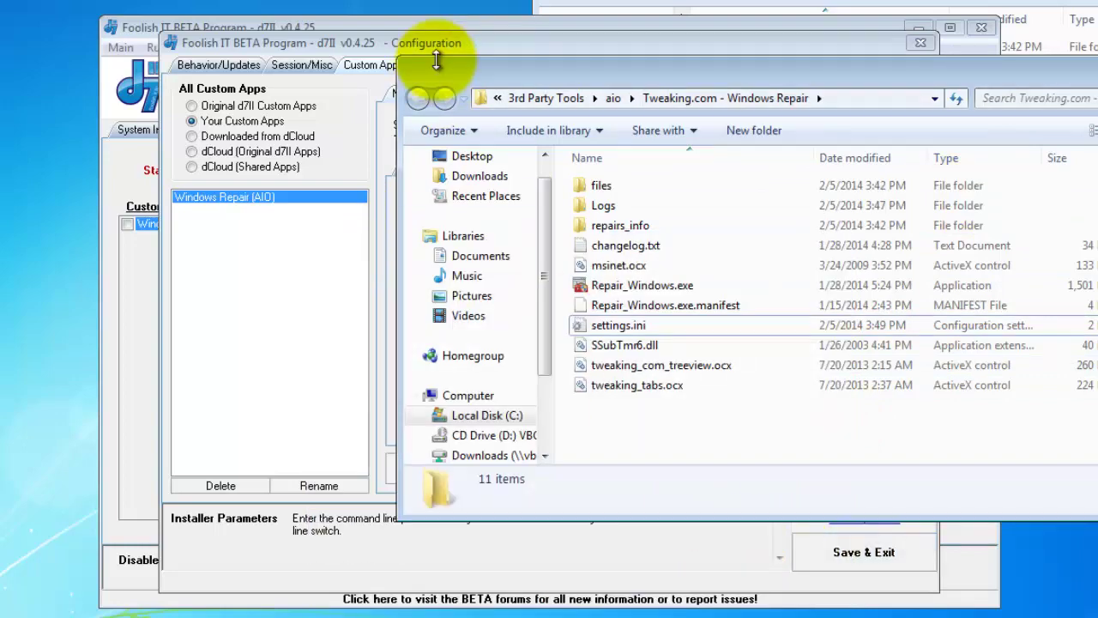
- Return to the custom app configuration, save the Windows Repair (AIO) app, and save and exit the configuration
left_click(490, 41)
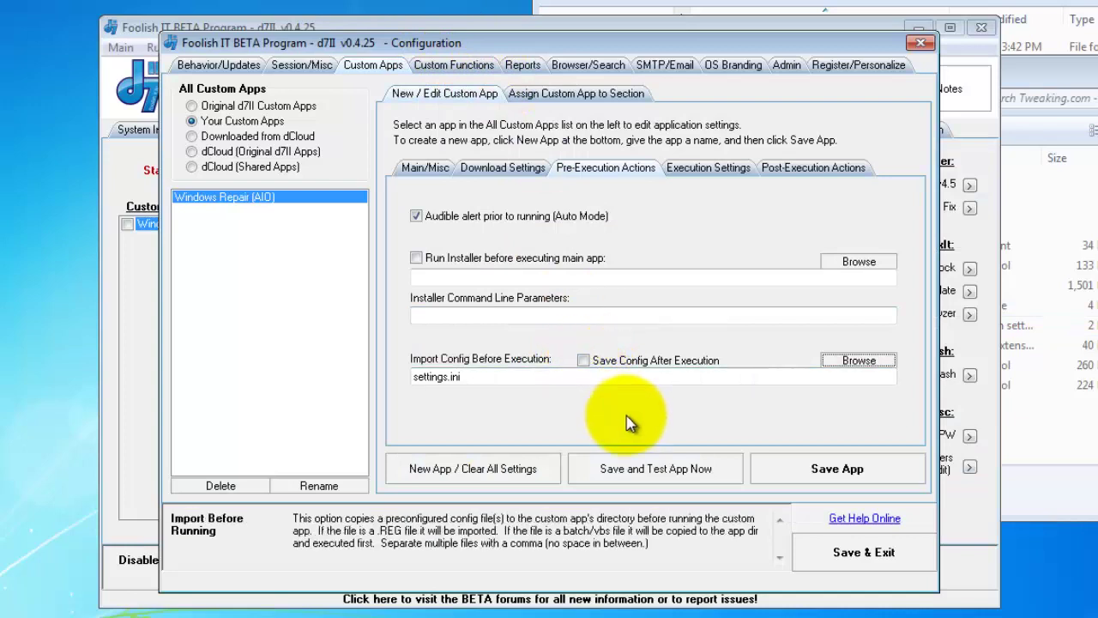
left_click(803, 484)
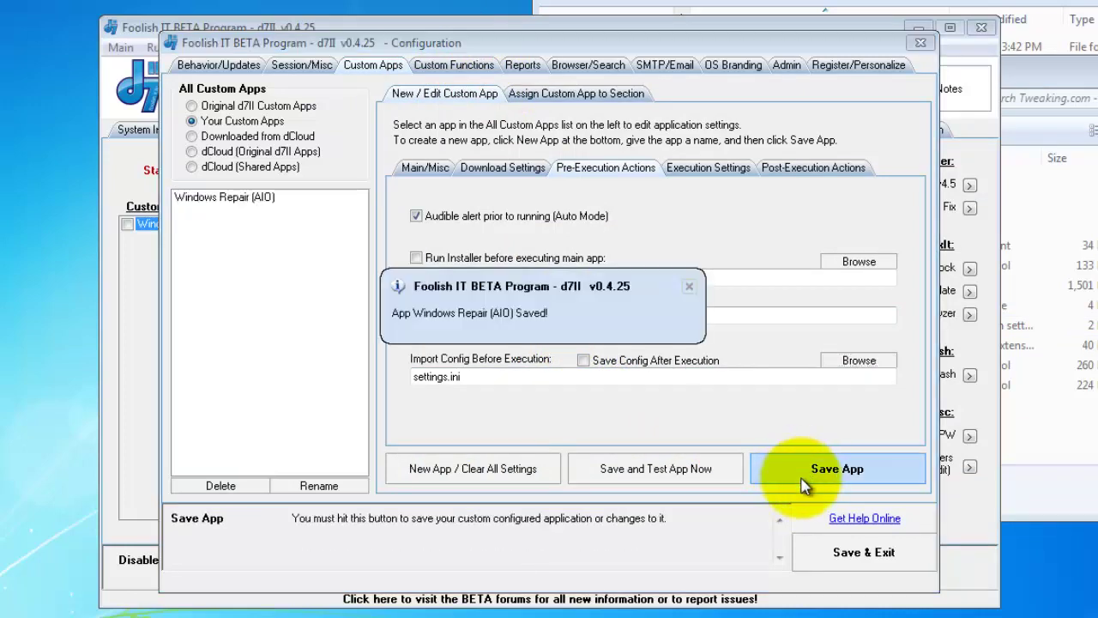
left_click(808, 553)
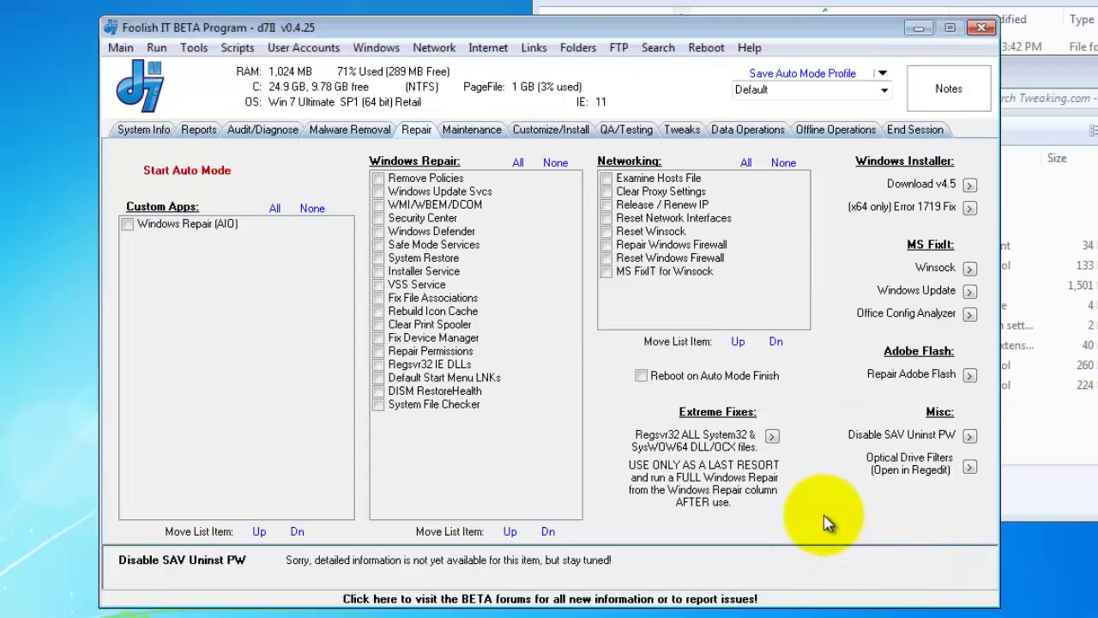
- Check settings.ini in the Windows Repair app folder and select Windows Repair (AIO) among the Repair section's custom apps
left_click(1084, 425)
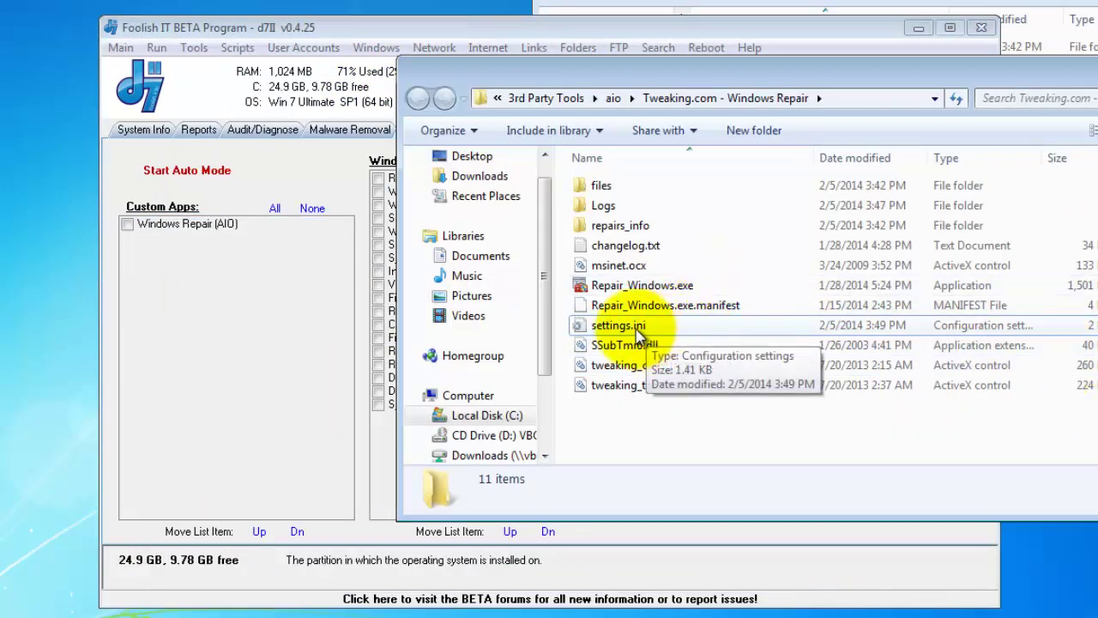
left_click(208, 331)
left_click(225, 231)
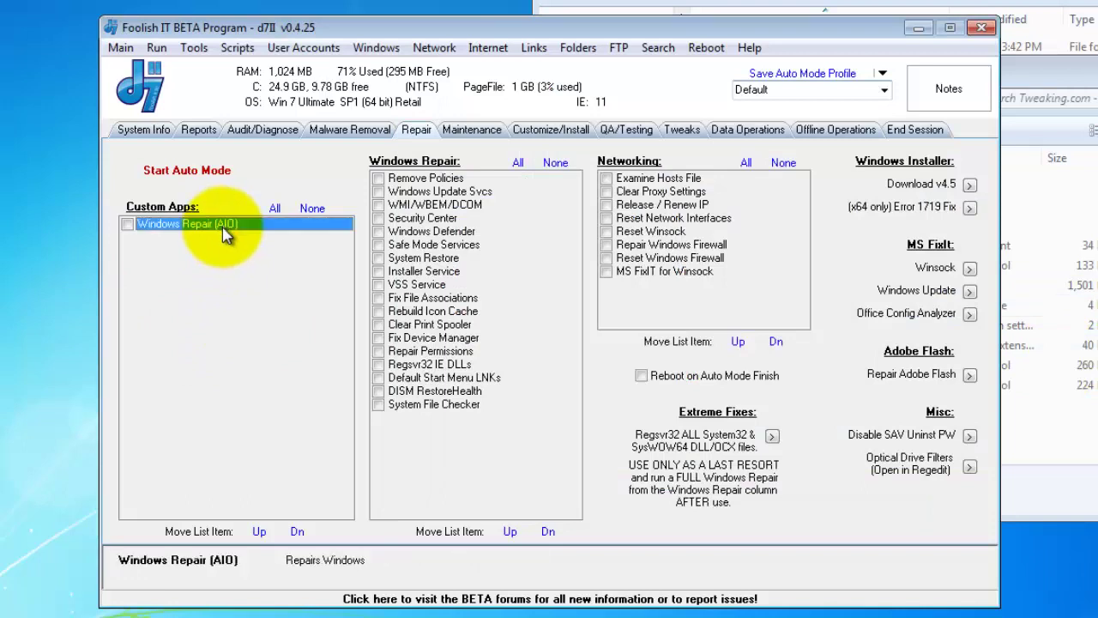